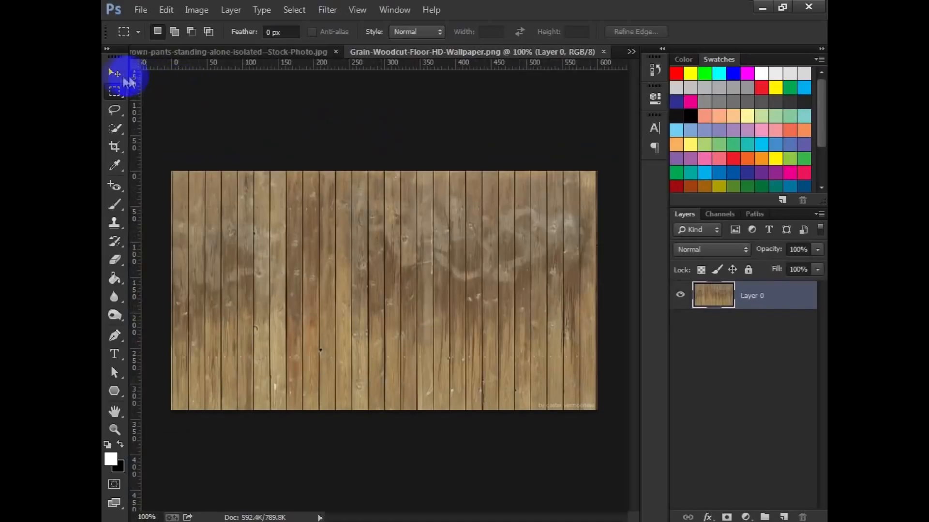
Step: Create a new document named Photo Manipulation, 1500 by 2500 pixels at 72 pixels/inch, RGB Color with a white background
click(237, 52)
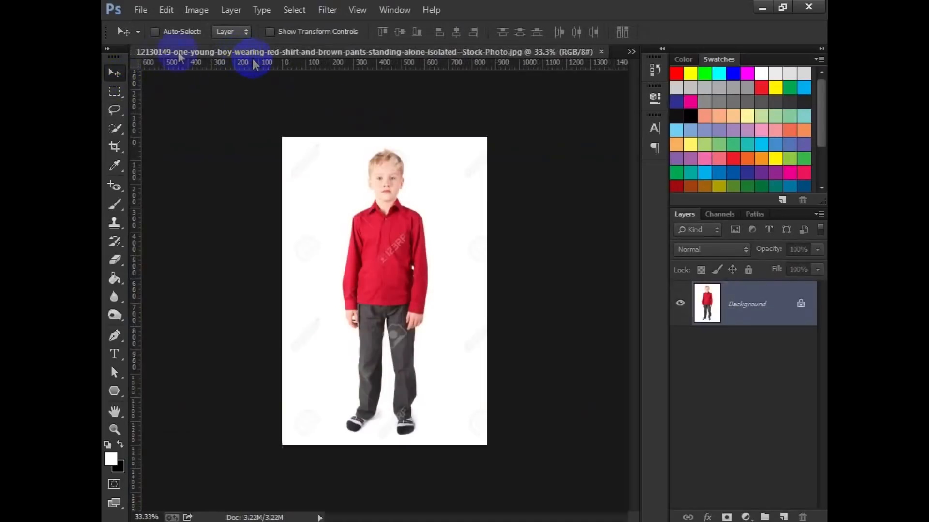
click(141, 11)
click(150, 25)
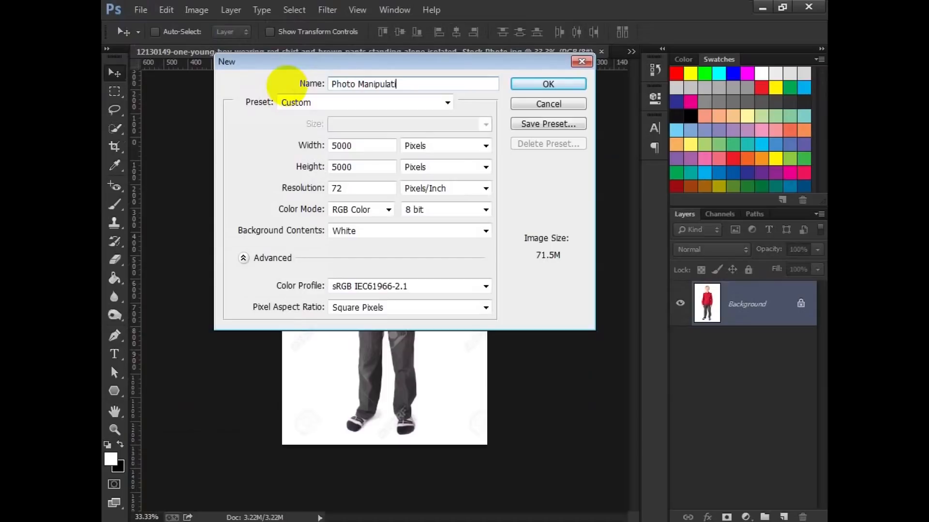
drag(389, 145, 251, 163)
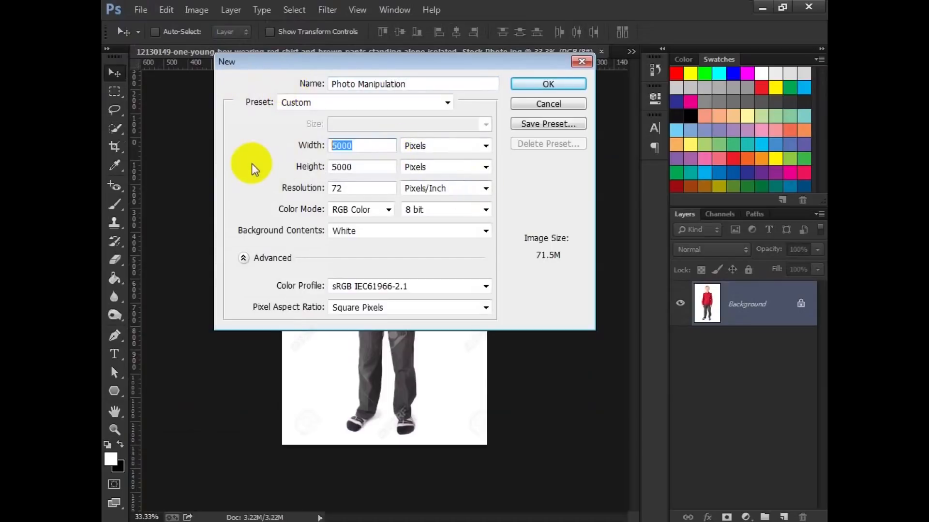
text(190)
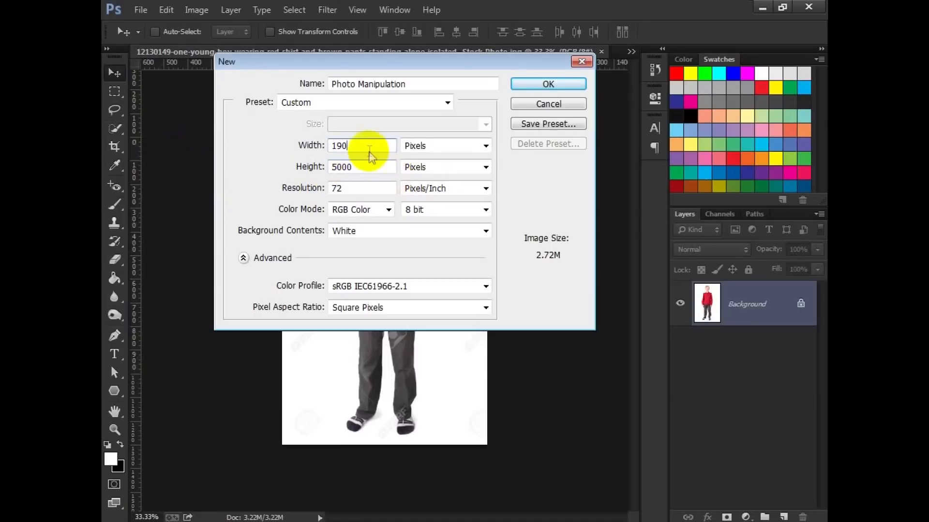
drag(369, 146, 303, 148)
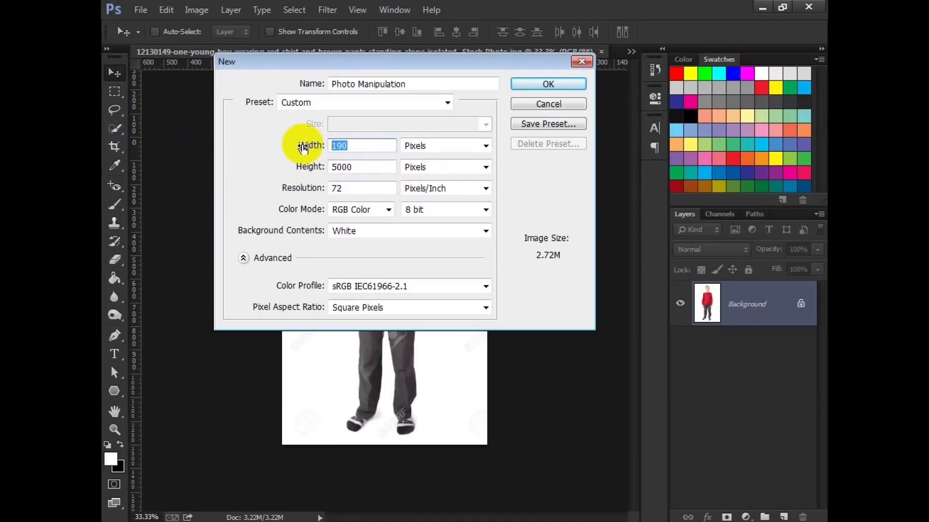
text(1500)
drag(369, 166, 305, 176)
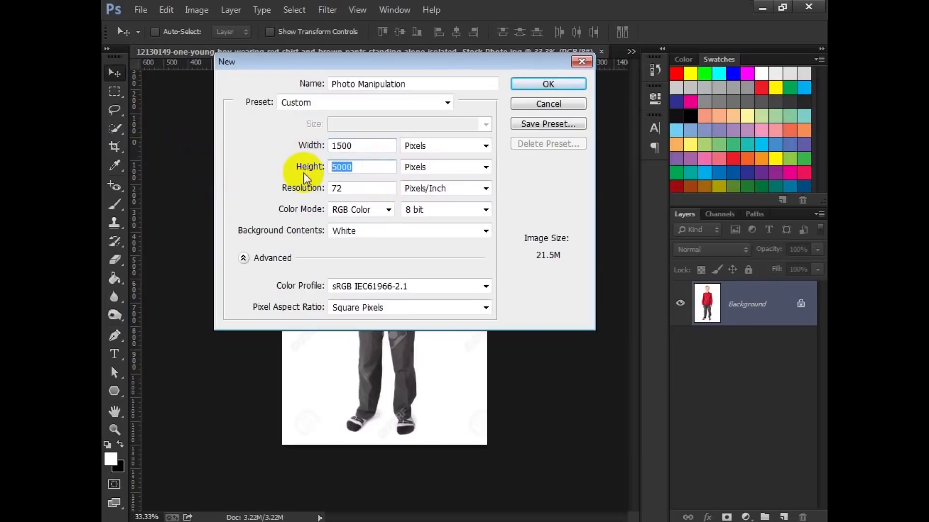
text(2500)
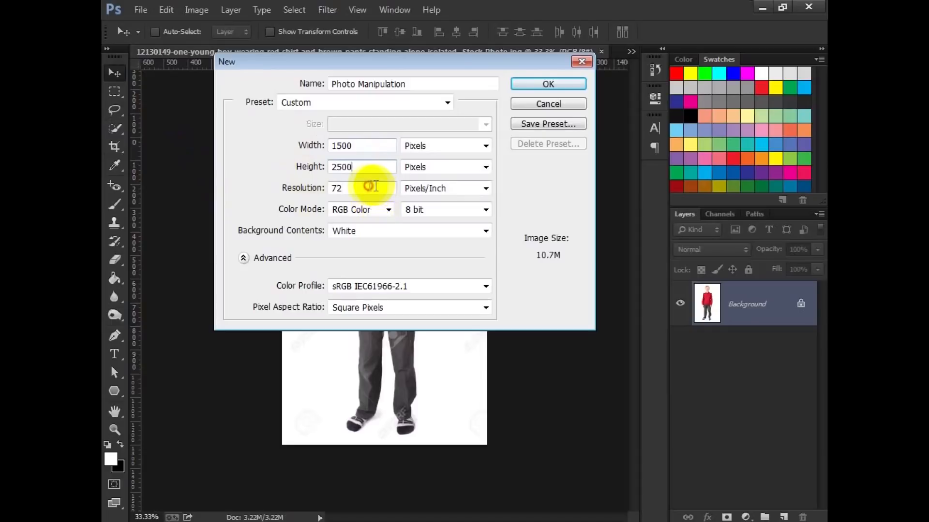
drag(369, 186, 287, 203)
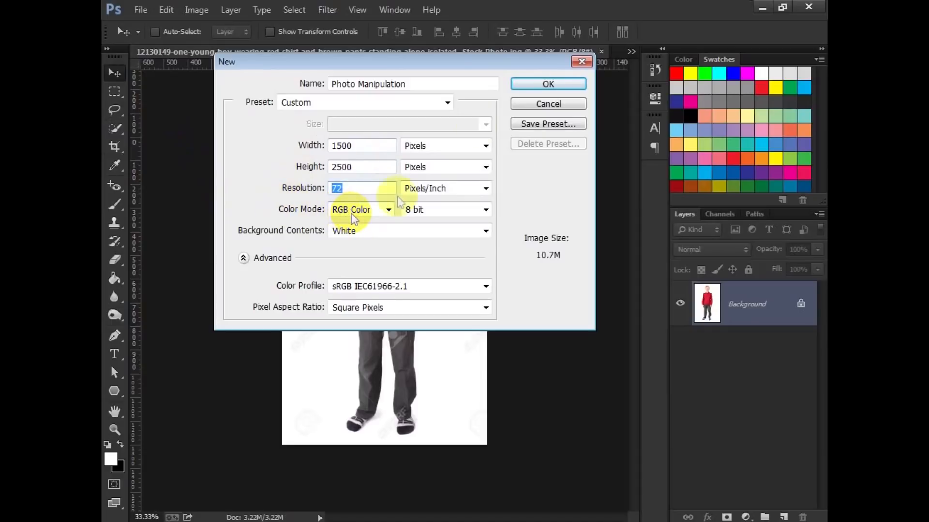
click(537, 86)
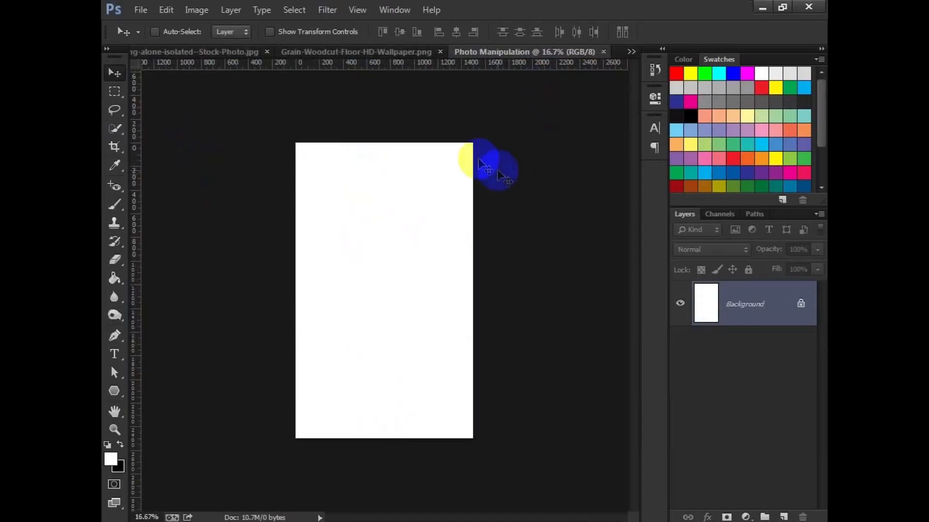
Step: Crop a strip off the upper edge of the blank Photo Manipulation canvas
scroll(463, 151, up, 1)
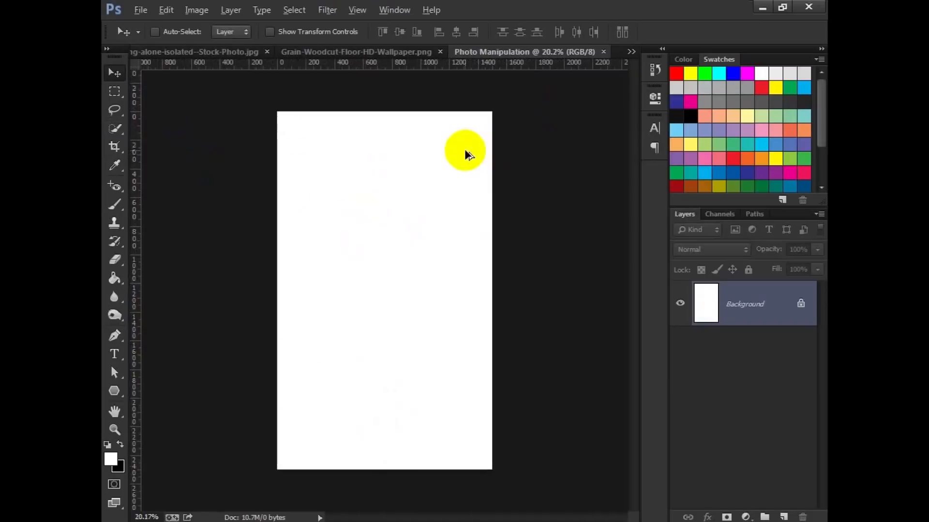
click(114, 147)
drag(386, 113, 385, 131)
click(115, 72)
click(419, 209)
Step: Select the whole boy in the red-shirt stock photo with the Quick Selection tool and add a layer mask from the selection
click(200, 53)
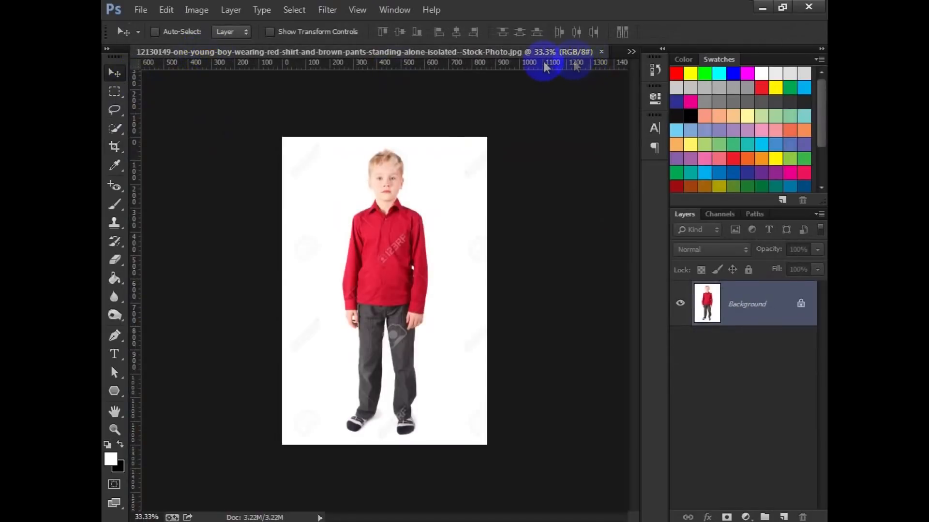
scroll(407, 185, up, 4)
scroll(436, 162, down, 2)
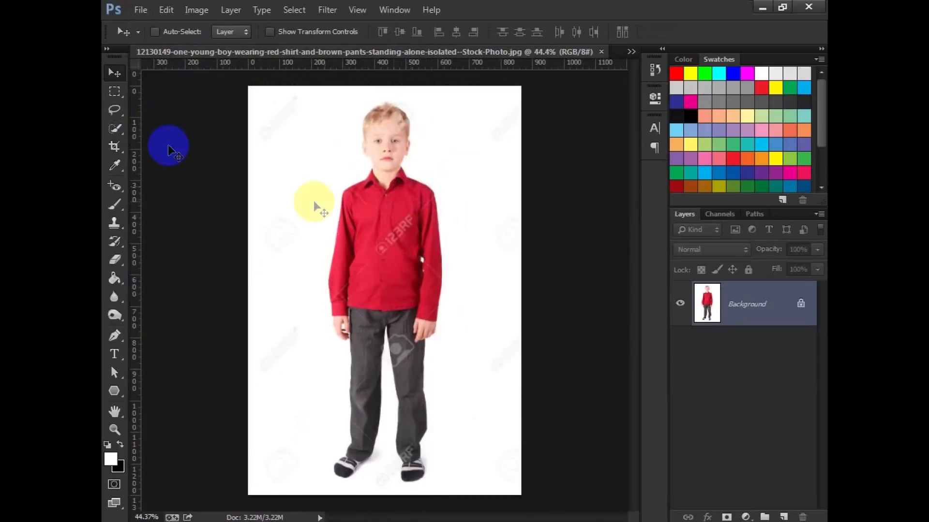
click(109, 113)
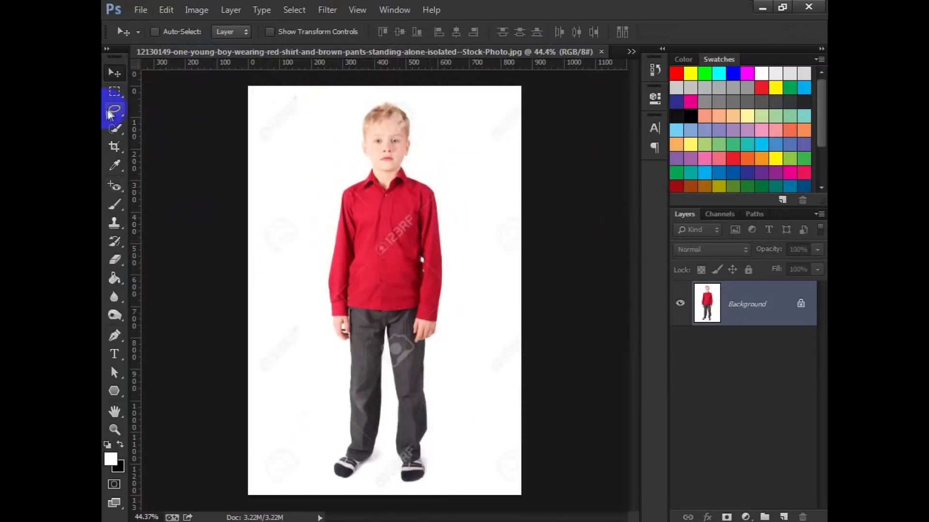
click(114, 129)
click(140, 124)
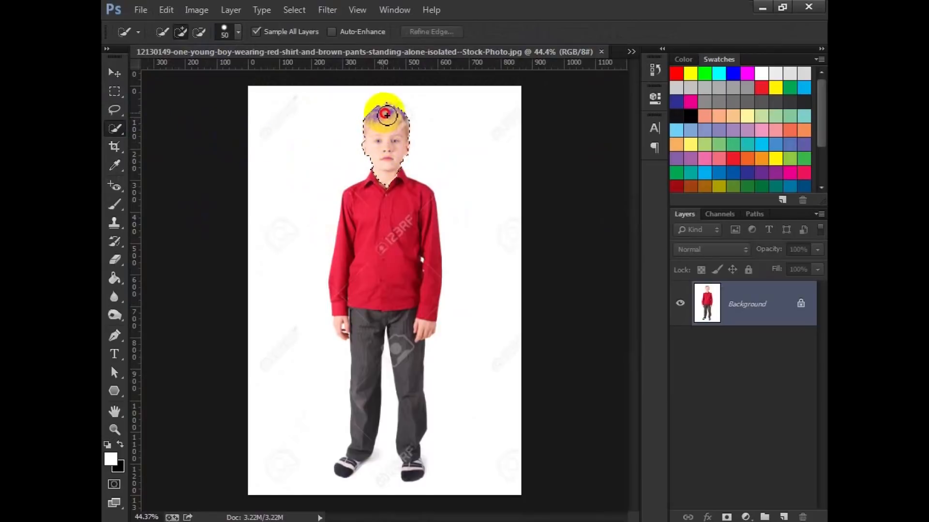
drag(385, 114, 379, 182)
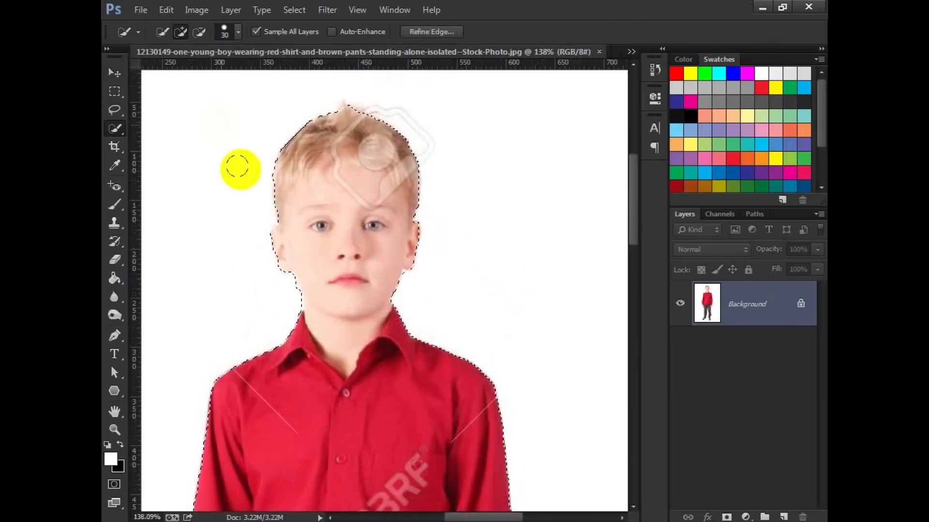
scroll(321, 121, down, 3)
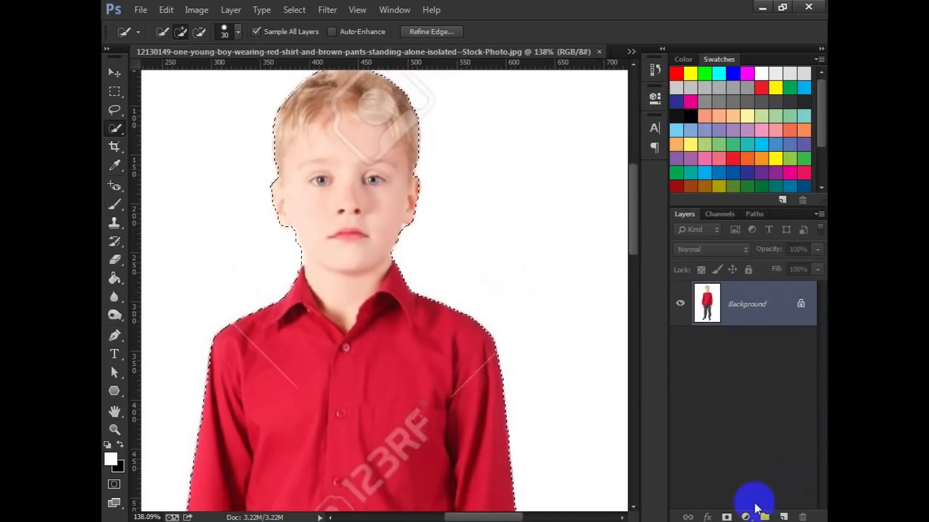
click(727, 517)
Step: Try to select the leftover white gaps beside the boy's hand and trousers with the Magic Wand tool
scroll(484, 313, down, 3)
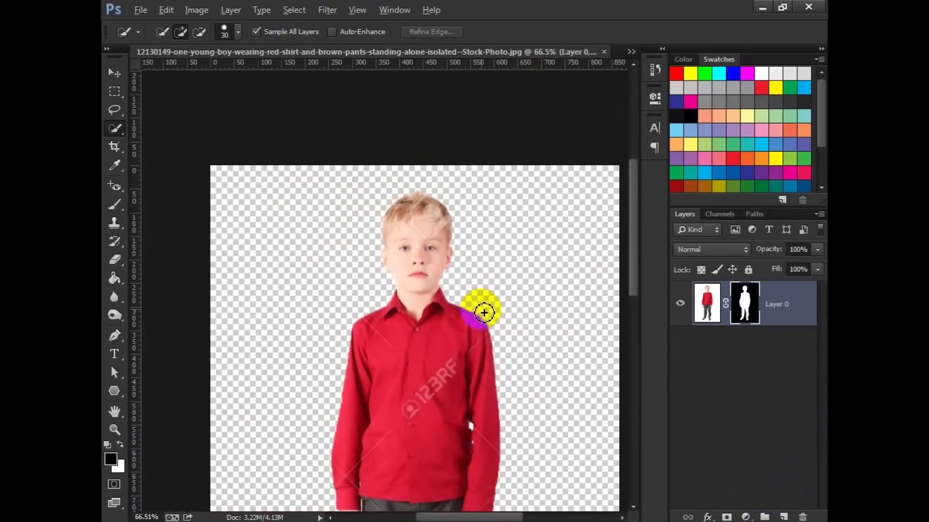
scroll(484, 313, down, 2)
scroll(315, 332, up, 6)
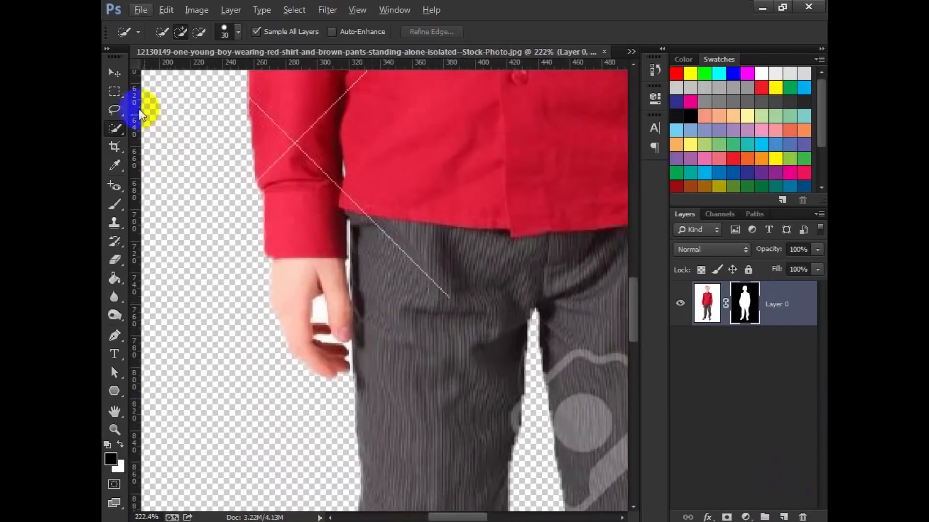
right_click(115, 128)
click(176, 141)
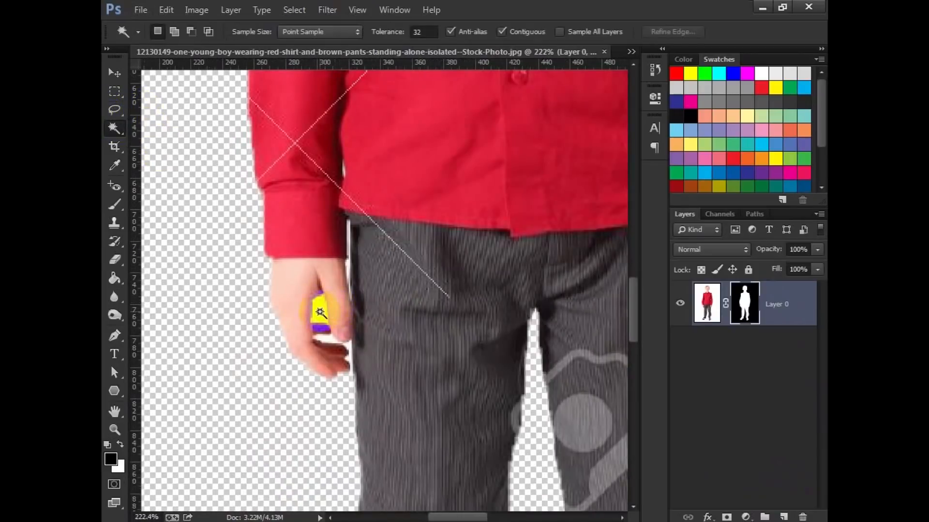
shift+click(348, 265)
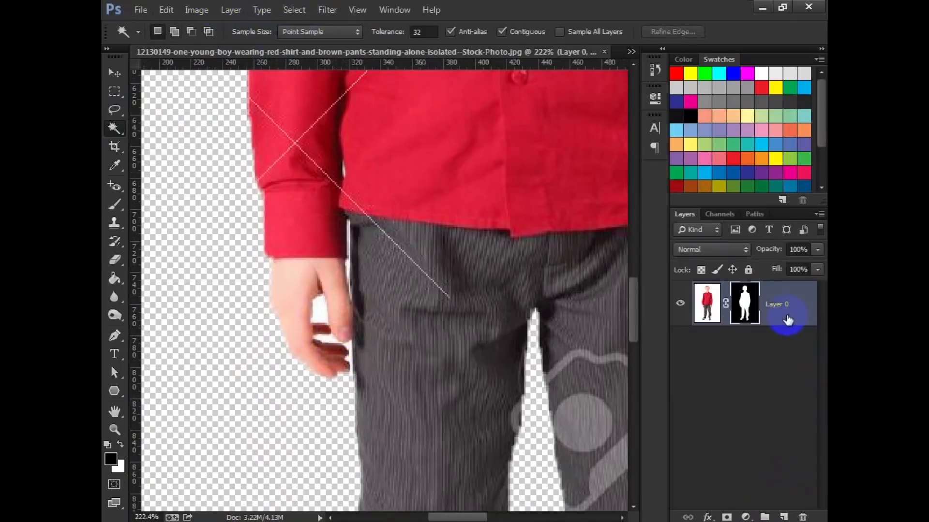
Step: Select the white areas of the boy's image layer with Color Range, sampling the white gap between his fingers
click(708, 304)
click(301, 12)
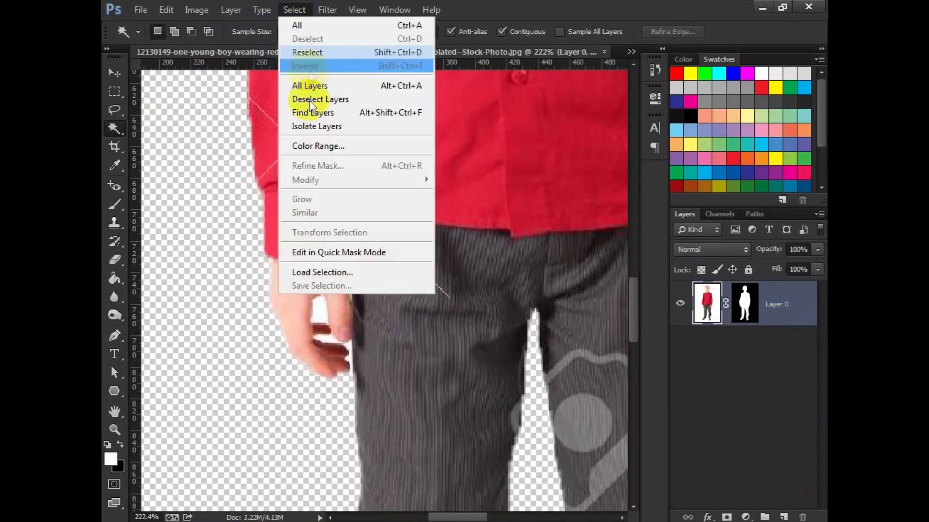
click(313, 145)
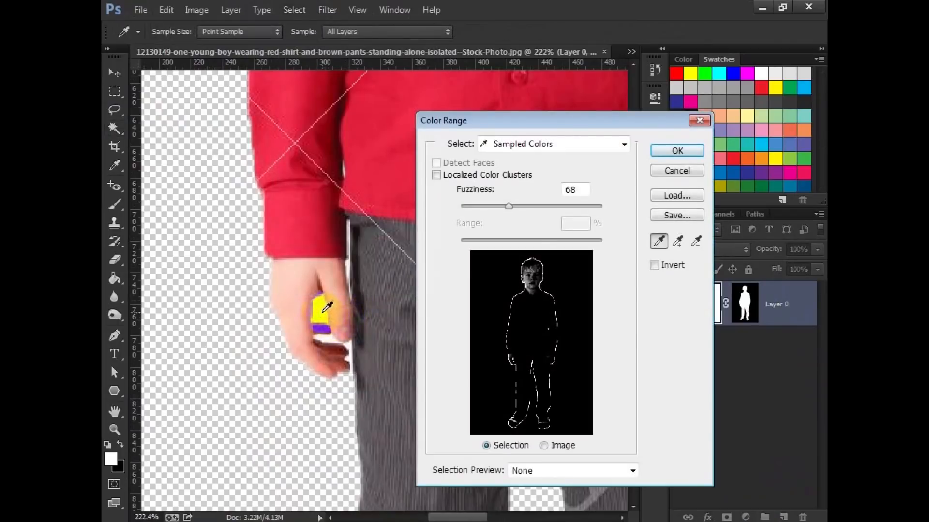
click(677, 150)
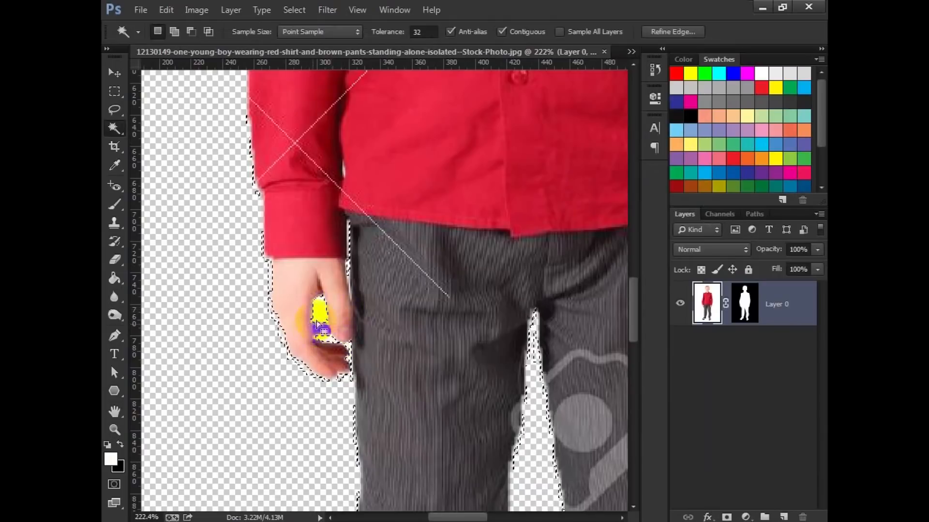
Step: Paint on the layer mask with the Brush within the selection to hide the white gaps by the boy's hands and sleeve
click(752, 308)
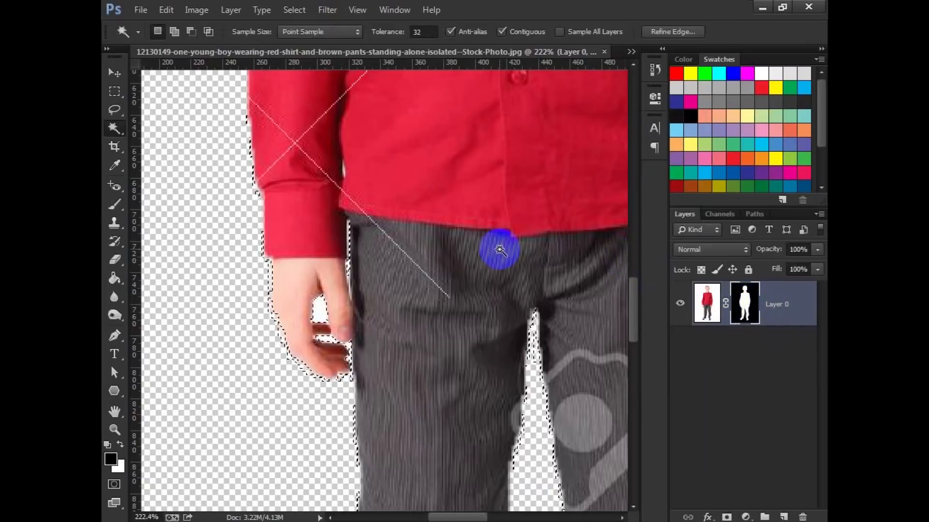
click(115, 204)
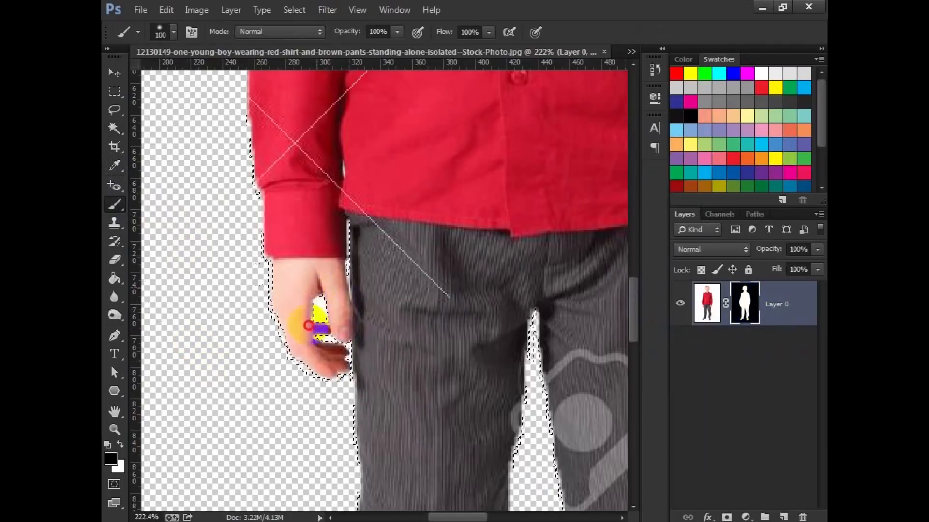
alt+click(327, 326)
drag(527, 286, 405, 367)
drag(286, 284, 386, 236)
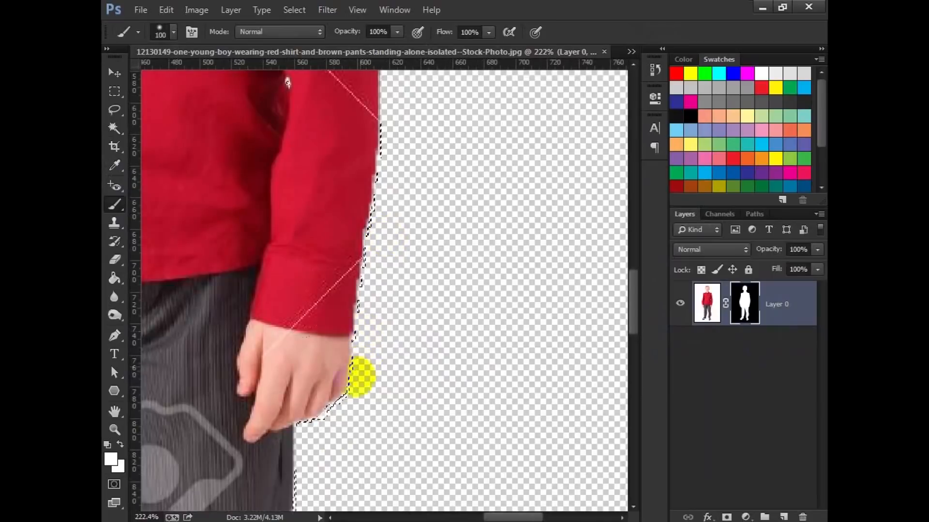
drag(302, 74, 340, 354)
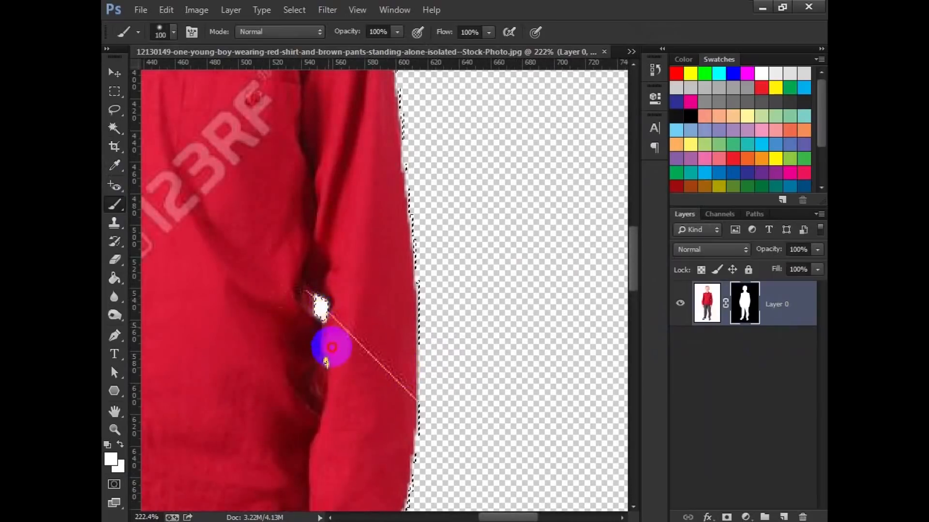
drag(399, 258, 406, 128)
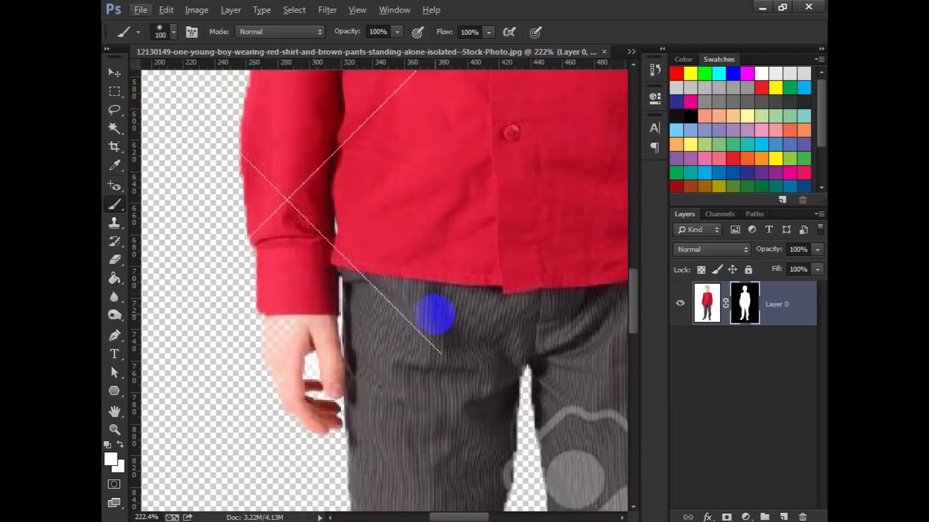
Step: Move the cut-out boy slightly to the left within his canvas
scroll(439, 313, down, 15)
scroll(476, 284, down, 1)
click(115, 72)
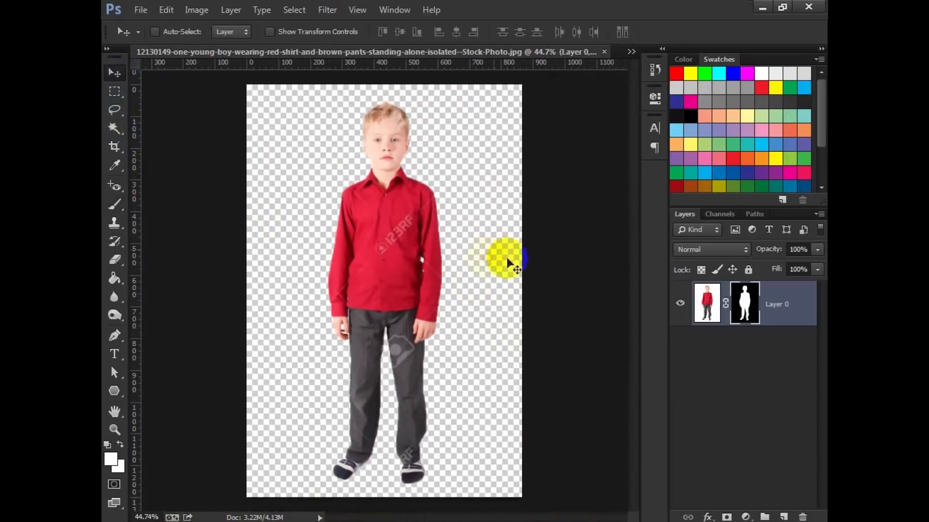
drag(506, 257, 483, 257)
Step: Look over the New York skyline image and the blank Photo Manipulation document, and return to the skyline image
click(631, 51)
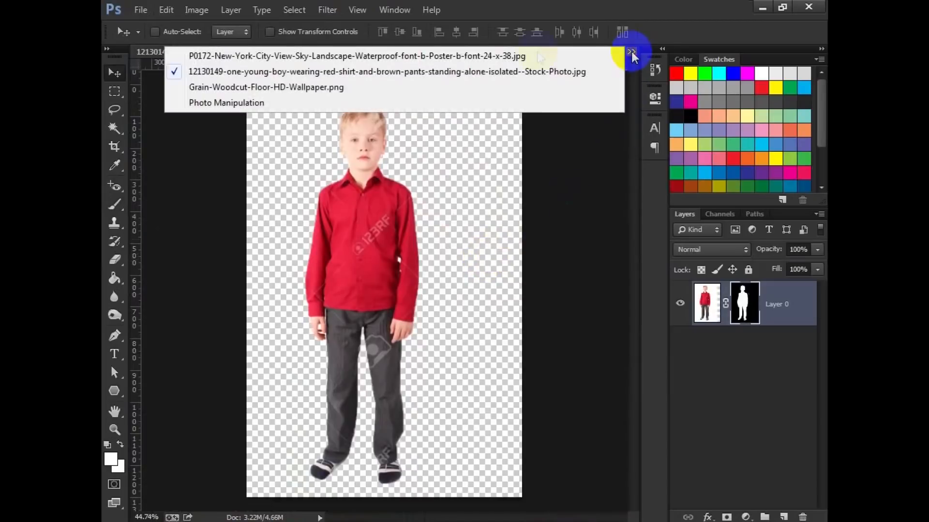
click(276, 57)
scroll(369, 331, down, 1)
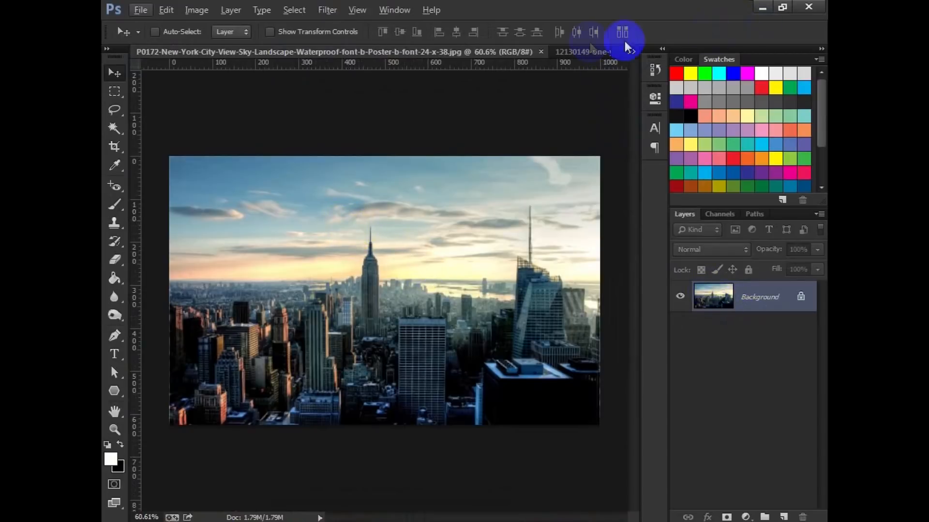
click(630, 51)
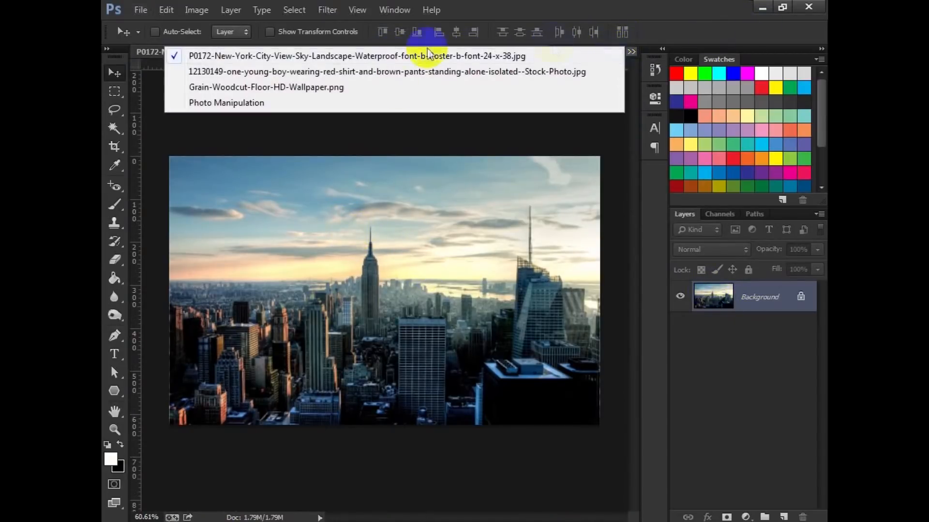
click(251, 104)
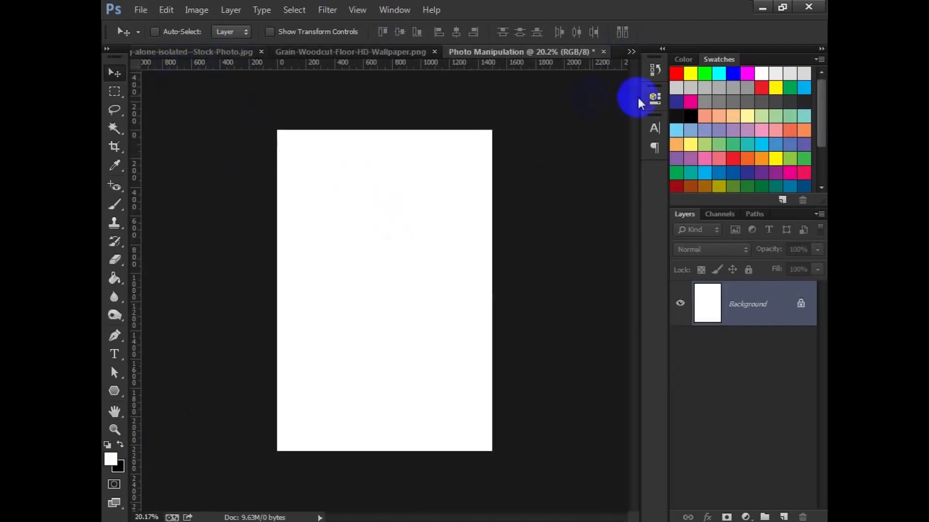
click(630, 52)
click(228, 54)
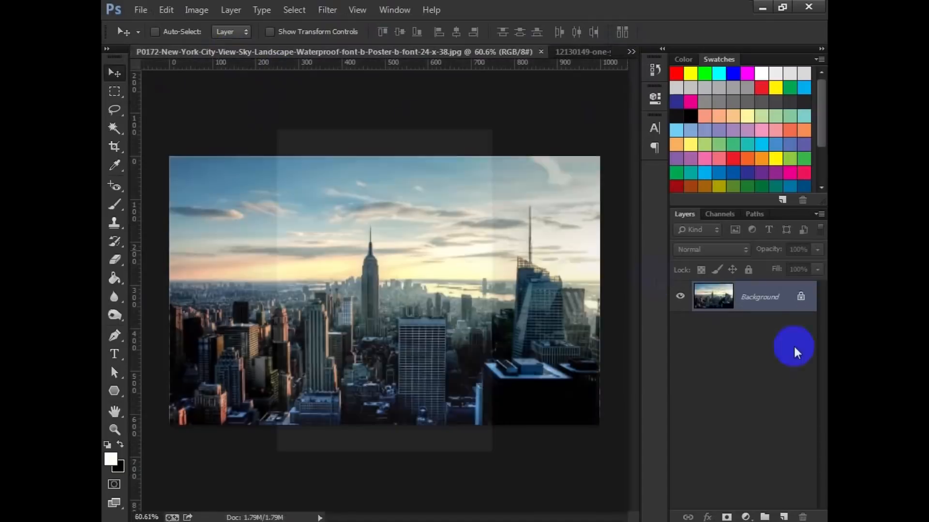
Step: Duplicate the skyline's Background layer into the Photo Manipulation document under the name Background copy, and close the skyline image
right_click(756, 301)
click(711, 332)
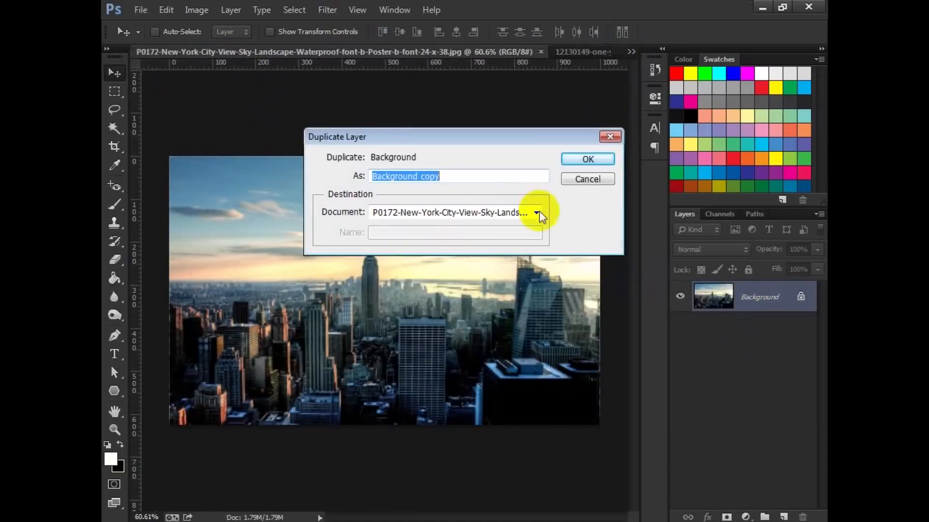
click(503, 214)
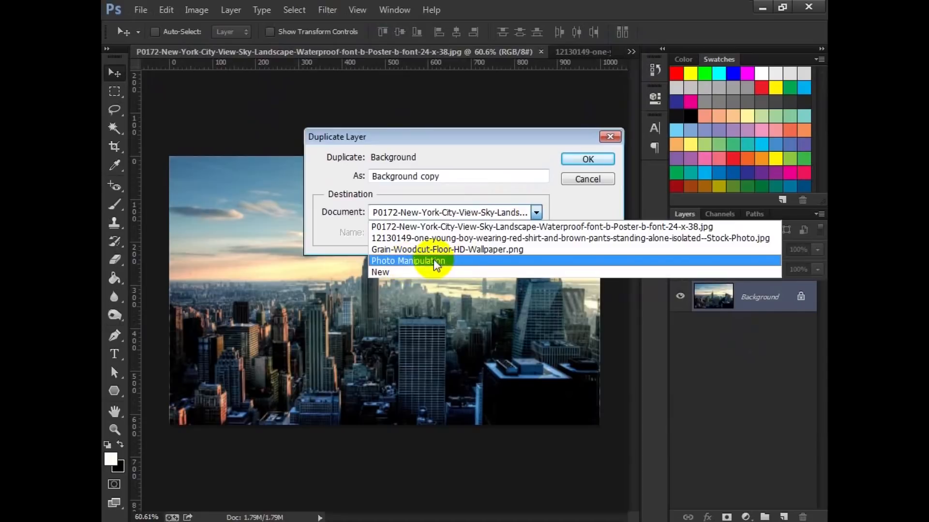
click(420, 262)
click(583, 160)
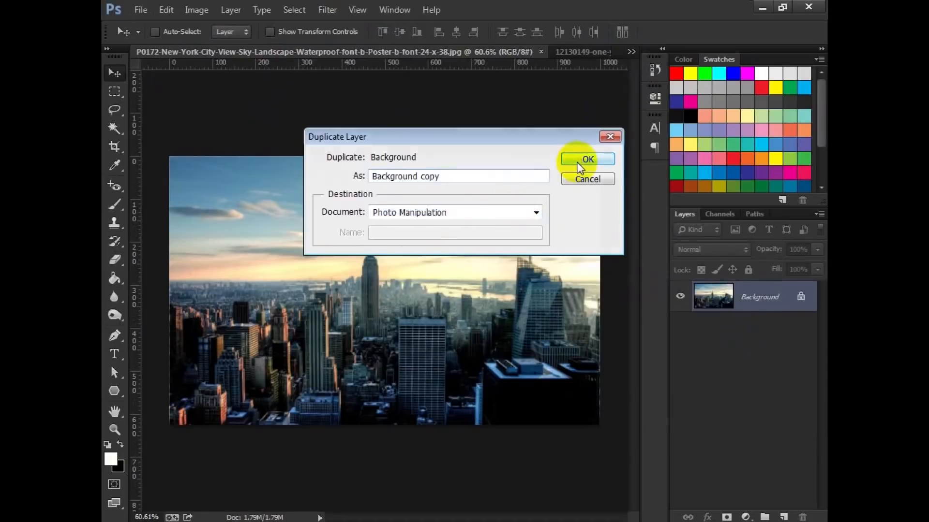
click(541, 51)
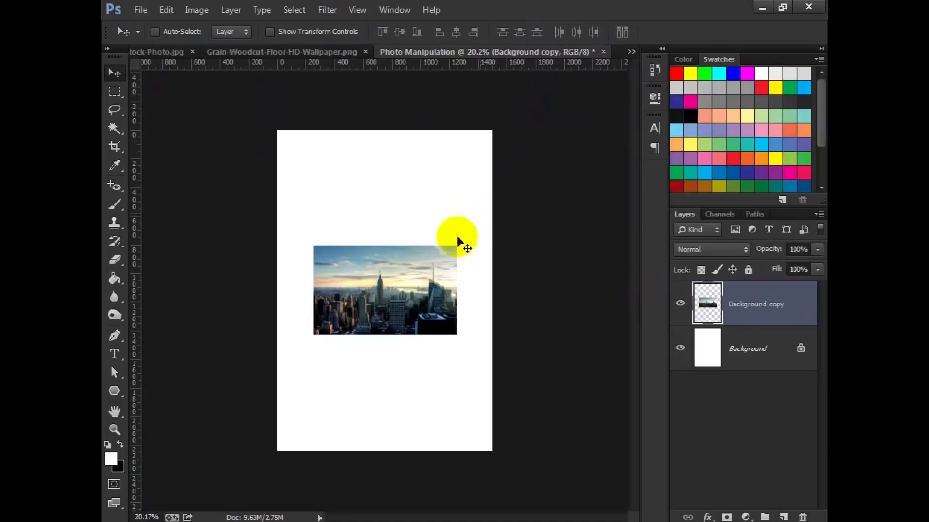
Step: Enlarge the skyline layer with Free Transform to about 293% and align it with the canvas's lower edge, spanning the full canvas width
drag(448, 272, 432, 292)
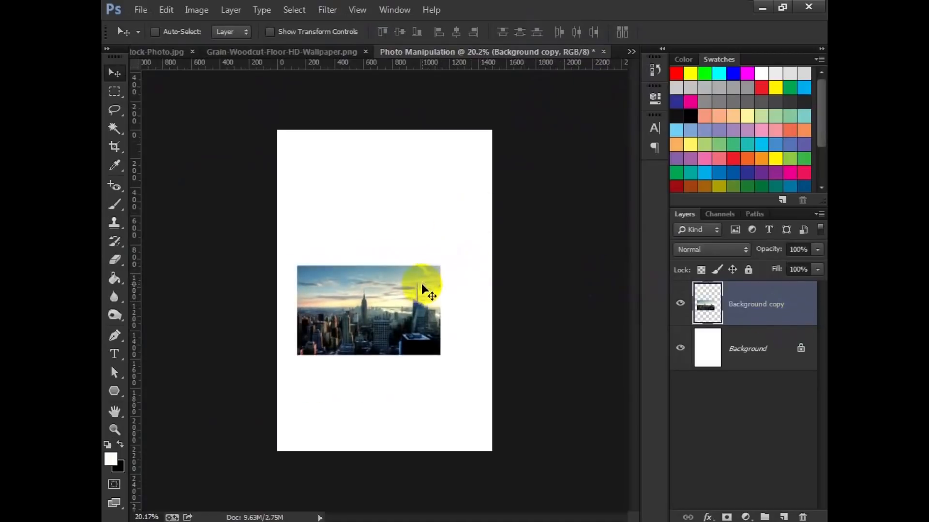
key(ctrl+t)
drag(405, 324, 385, 422)
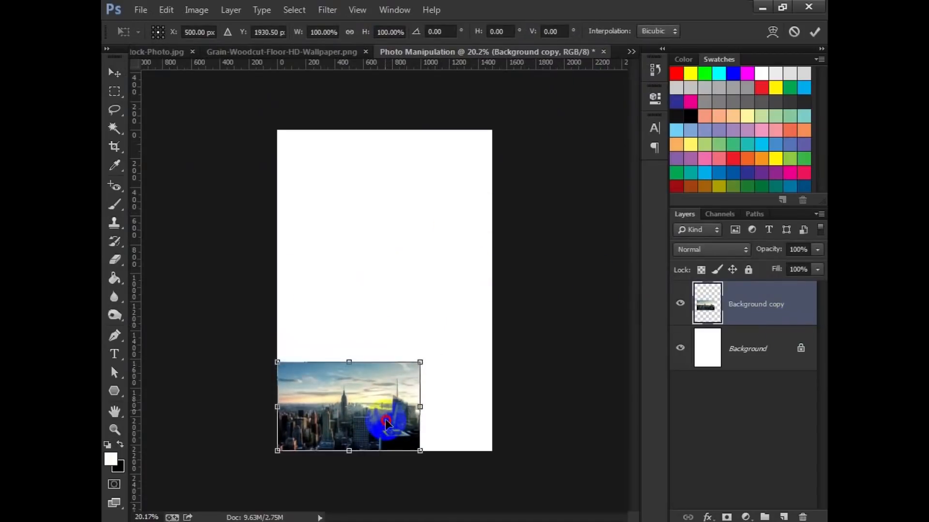
drag(420, 362, 494, 316)
drag(279, 317, 224, 271)
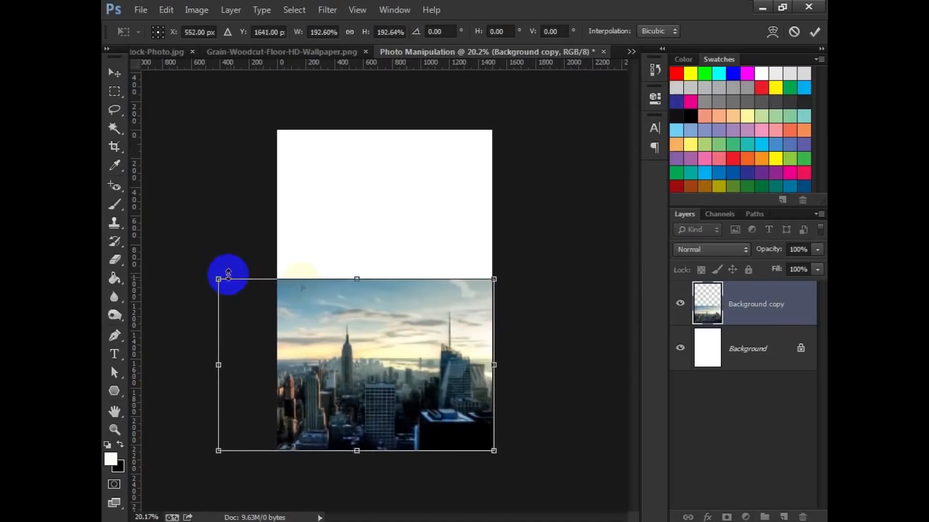
drag(492, 277, 633, 201)
drag(569, 236, 500, 242)
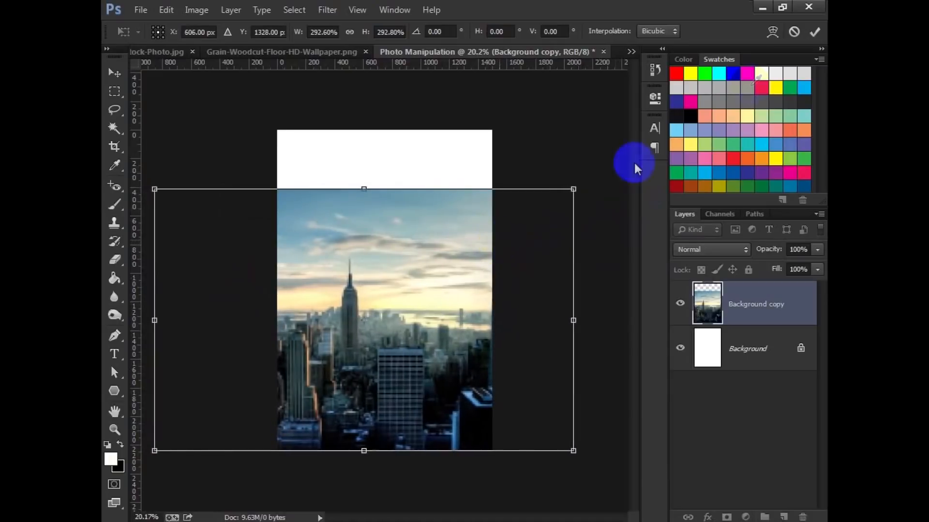
click(815, 32)
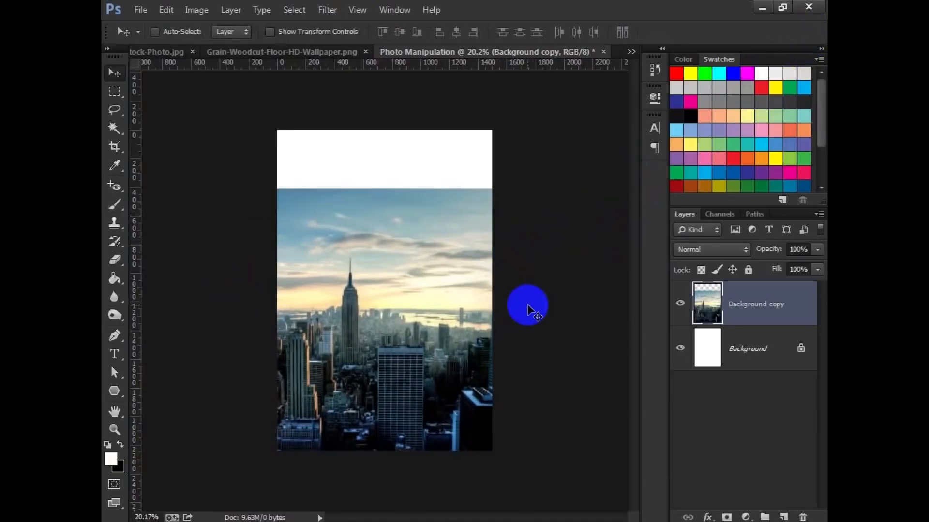
Step: View the wood floor image and return to the Photo Manipulation document
alt+scroll(452, 314, up, 1)
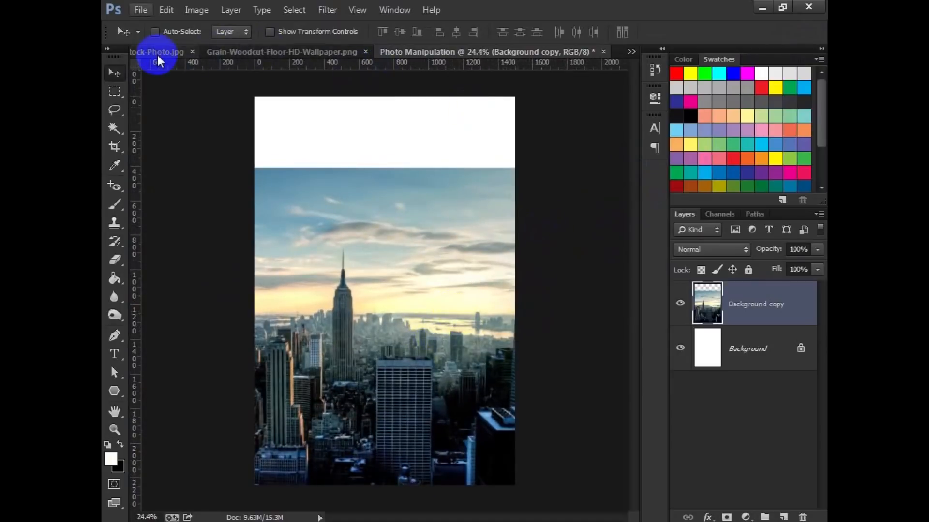
click(244, 51)
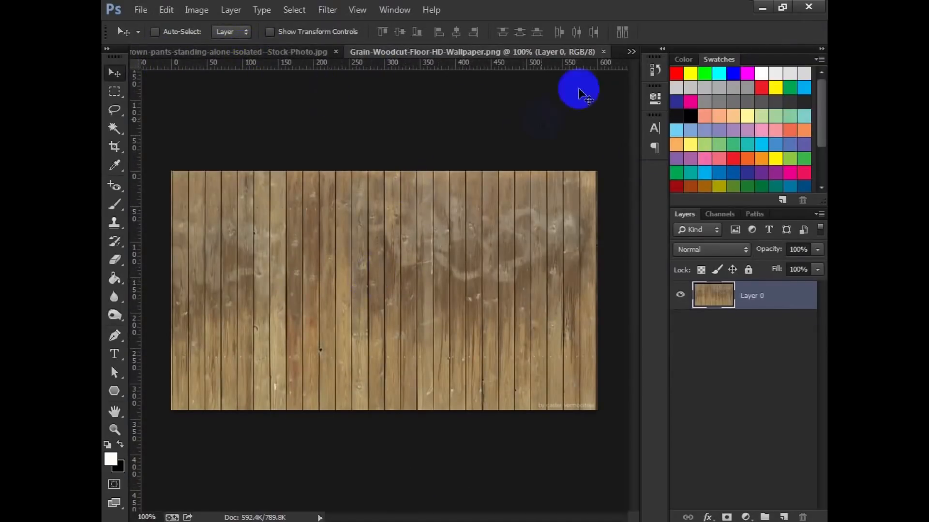
click(632, 51)
click(271, 76)
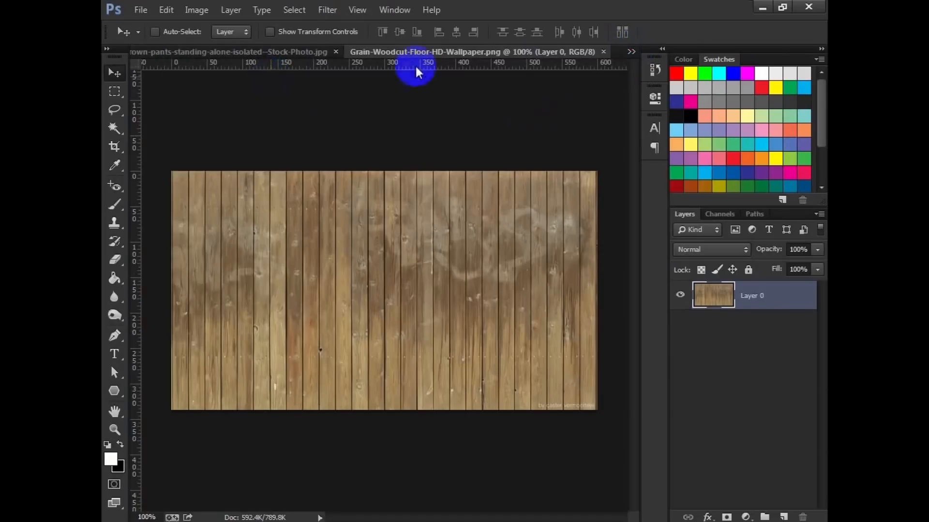
click(631, 51)
click(511, 88)
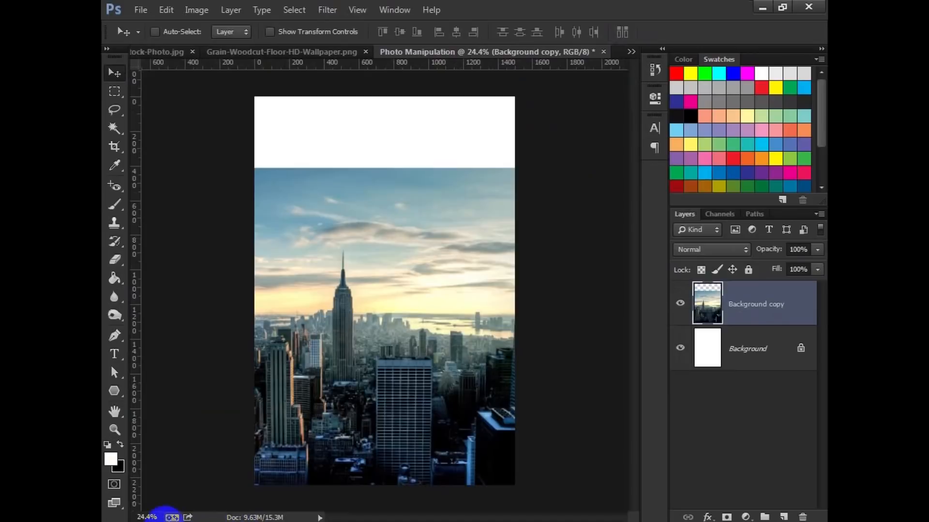
Step: Switch to Chrome and search Google Images for "sky"
click(165, 515)
click(630, 34)
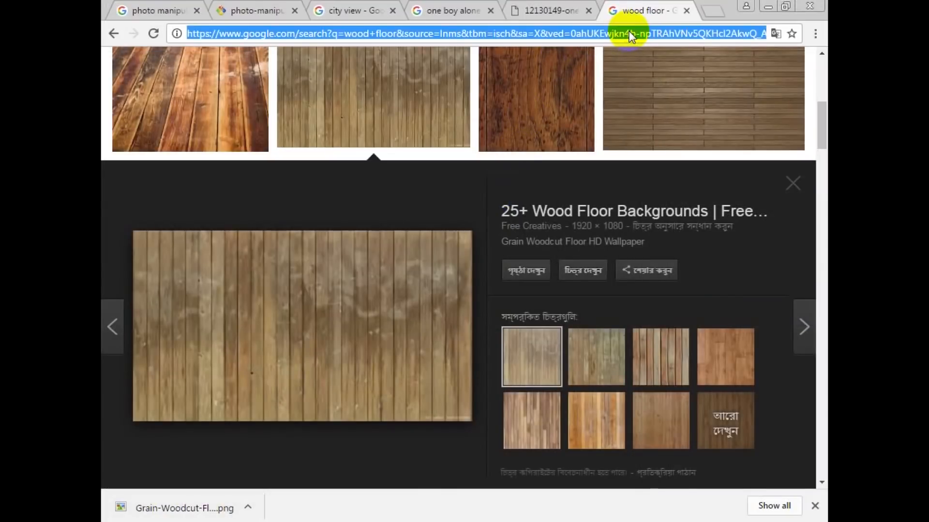
text(sky)
key(Return)
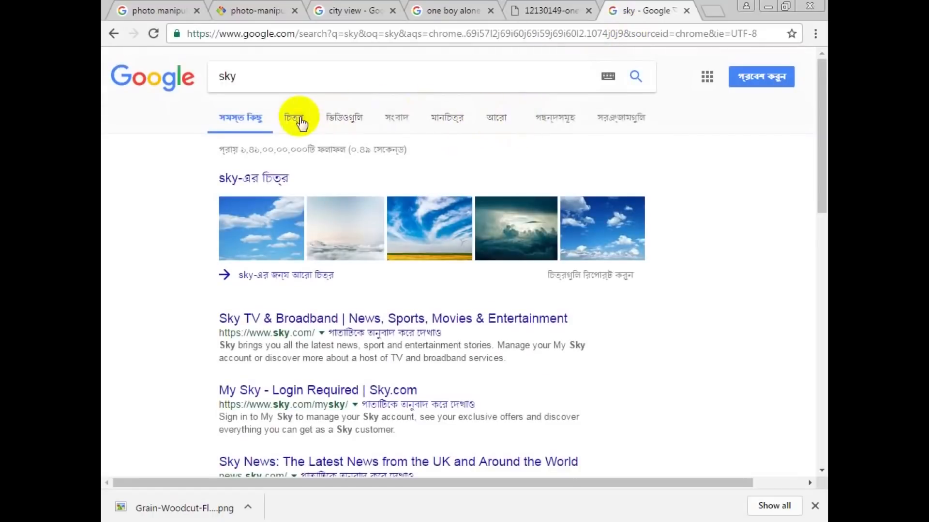
click(301, 121)
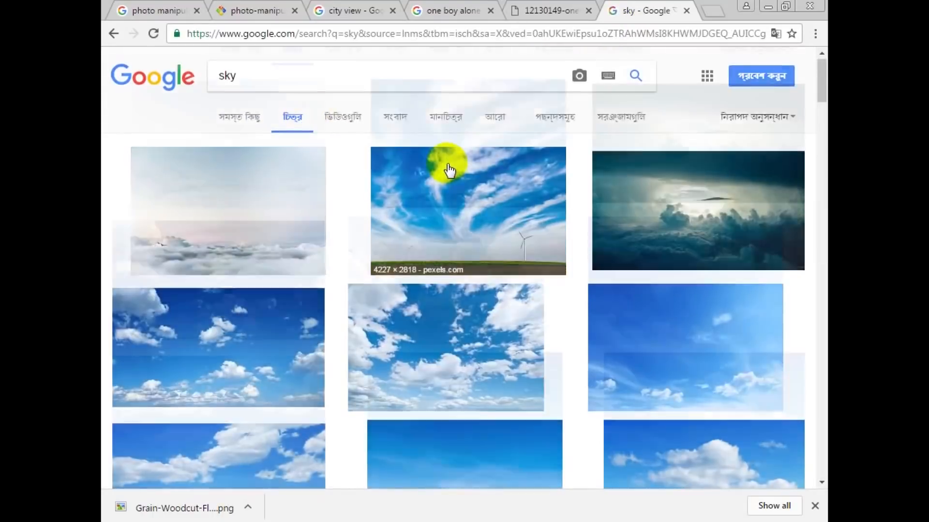
Step: Open the Blue Sky Free Stock Photos picture at full size and save it as blue sky stock photos.jpg
scroll(449, 169, down, 4)
click(484, 141)
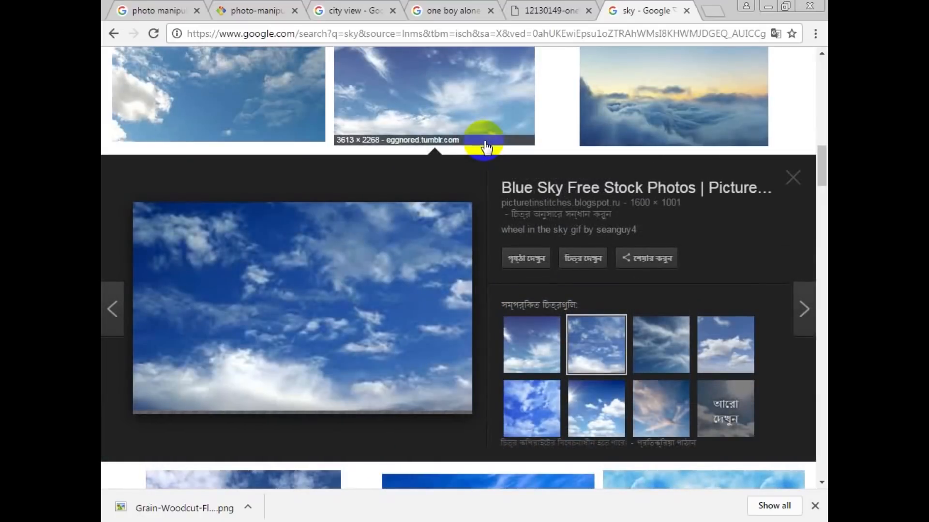
click(576, 259)
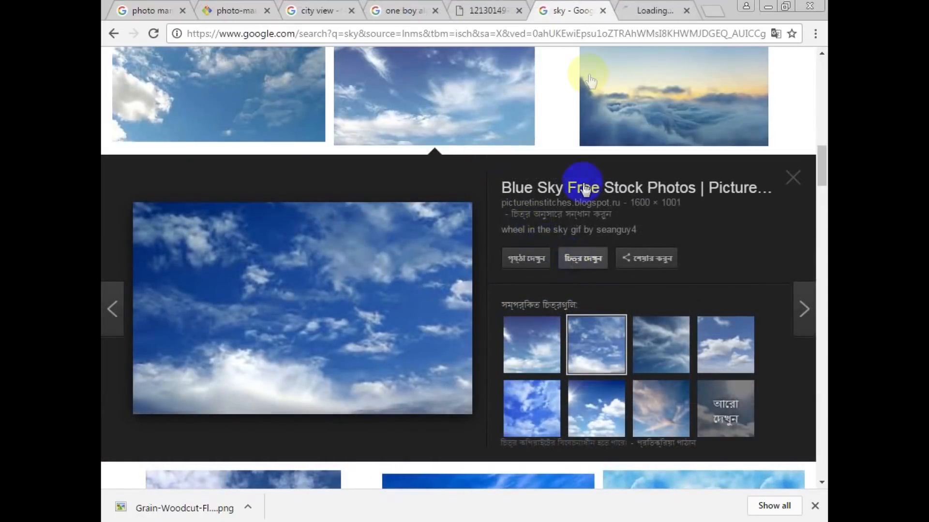
click(647, 13)
right_click(369, 208)
click(398, 235)
click(466, 317)
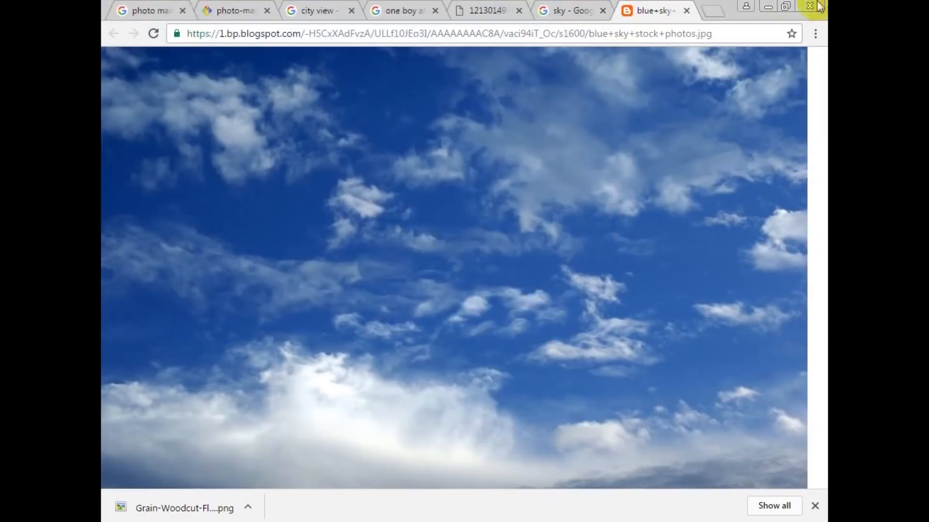
Step: Return to Photoshop and place blue sky stock photos.jpg across the upper part of the Photo Manipulation canvas at about 93.75% scale
click(768, 6)
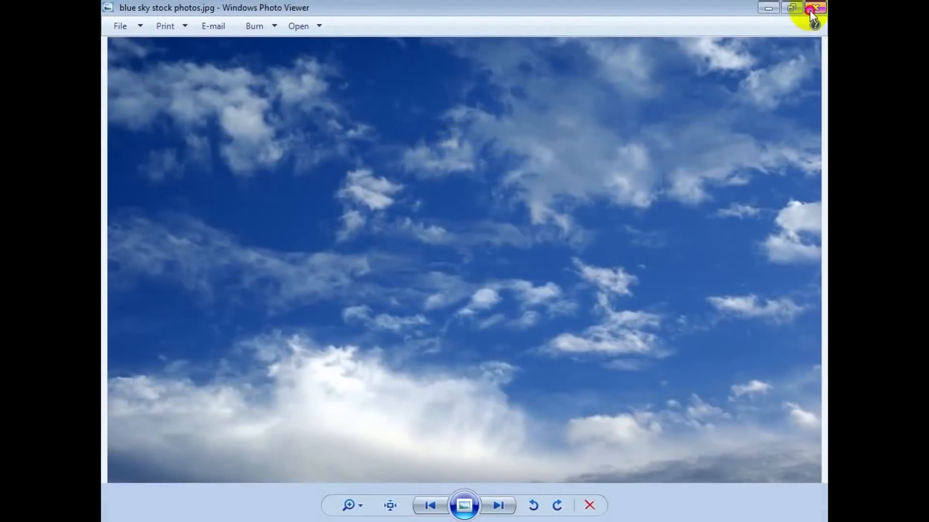
click(813, 8)
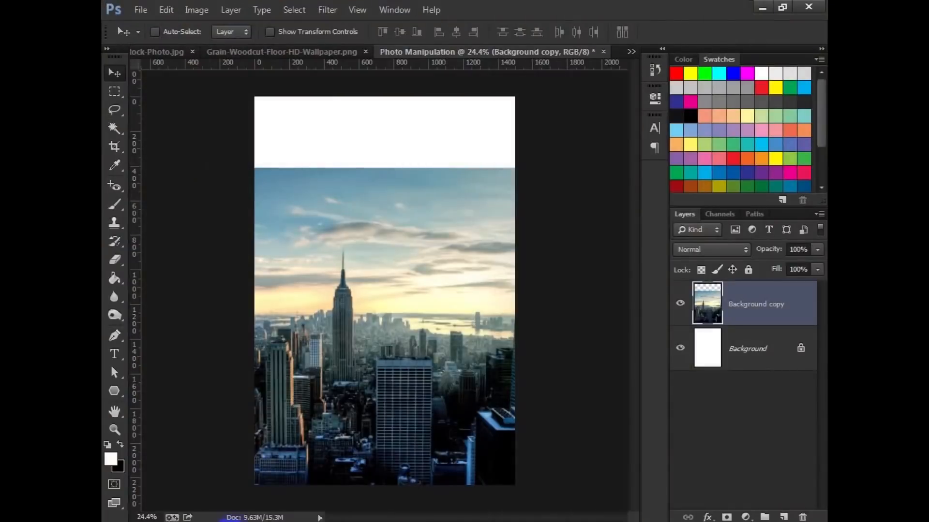
drag(399, 193, 400, 196)
drag(387, 262, 407, 142)
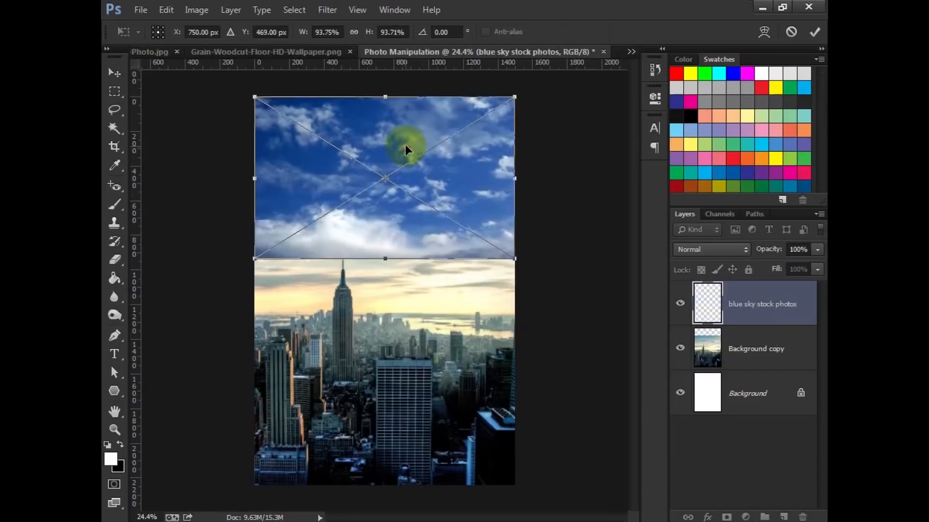
click(814, 32)
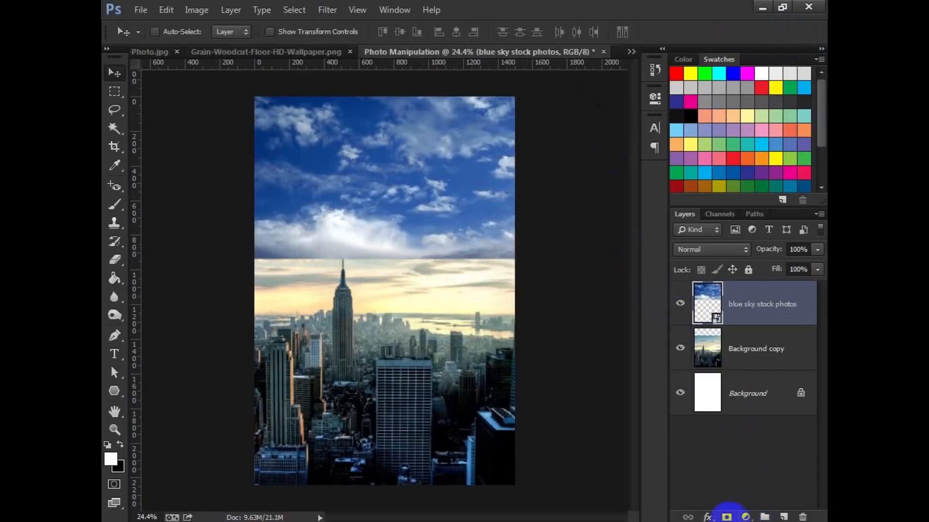
Step: Add a layer mask to the sky layer and paint along its lower edge with a black Brush to blend it into the skyline
click(726, 516)
click(115, 204)
click(155, 201)
click(111, 448)
click(120, 446)
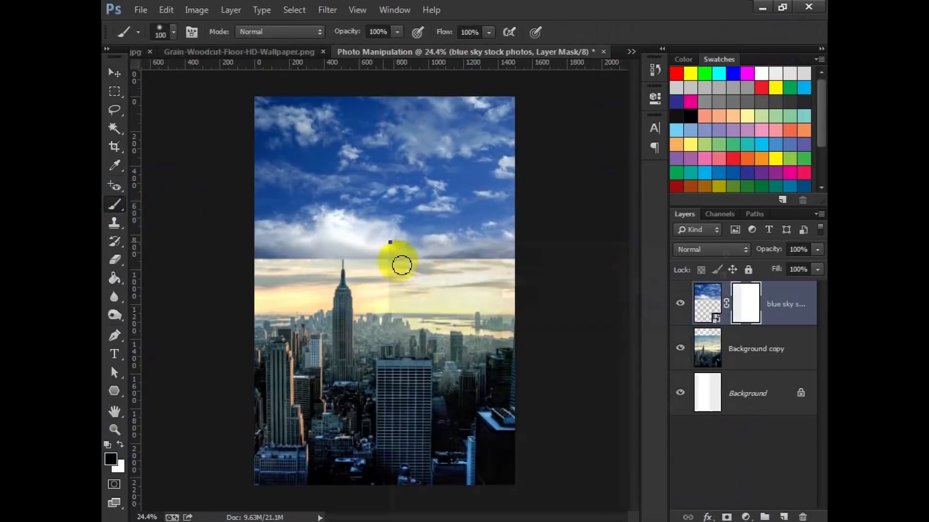
right_click(395, 262)
click(501, 342)
click(576, 33)
mouse_move(465, 274)
mouse_down()
mouse_move(228, 269)
mouse_move(508, 273)
mouse_up()
key(v)
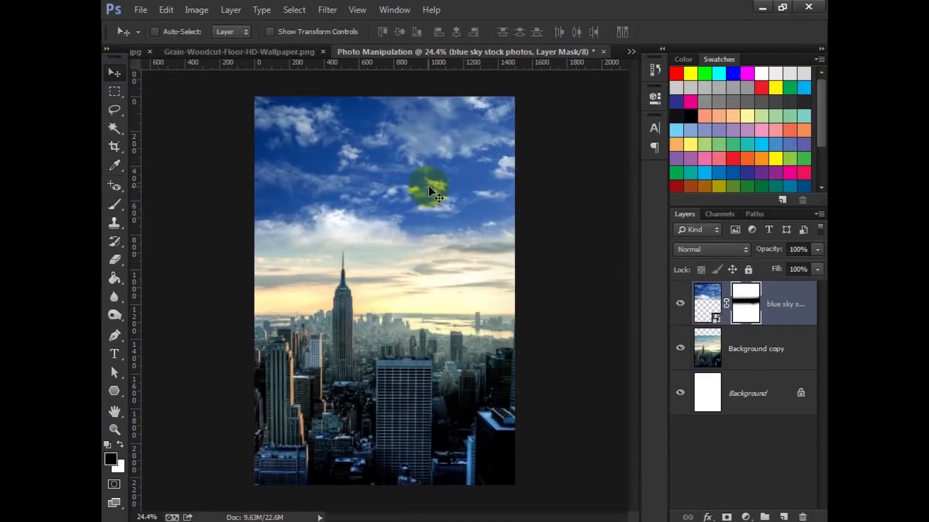
Step: Widen the upper edge of the sky layer beyond both sides of the canvas with a Perspective transform
key(ctrl+t)
right_click(455, 139)
click(498, 234)
drag(515, 96, 584, 80)
click(814, 32)
Step: Rasterize the blue sky stock photos layer
scroll(404, 164, up, 2)
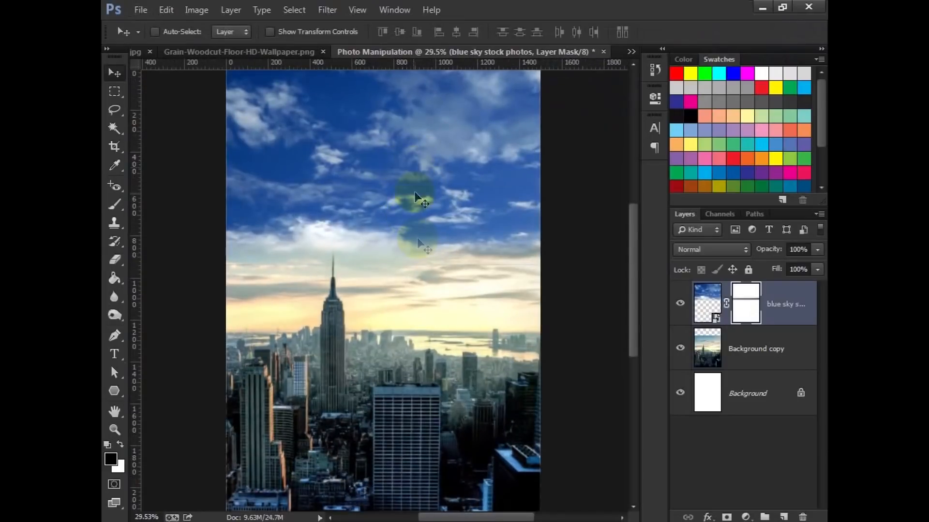
right_click(812, 297)
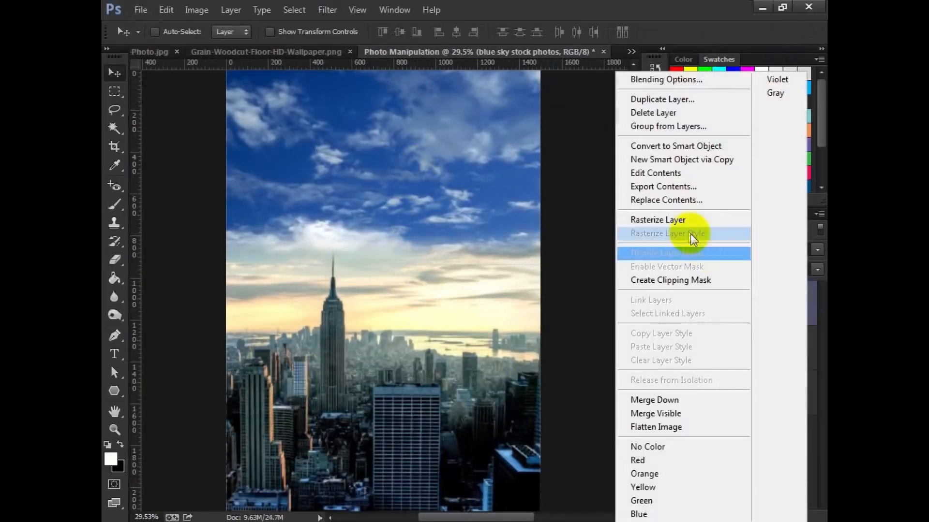
click(641, 227)
Step: Shift the blue sky layer slightly down and scale it to 126.44% so it covers the upper canvas edge
drag(470, 190, 470, 206)
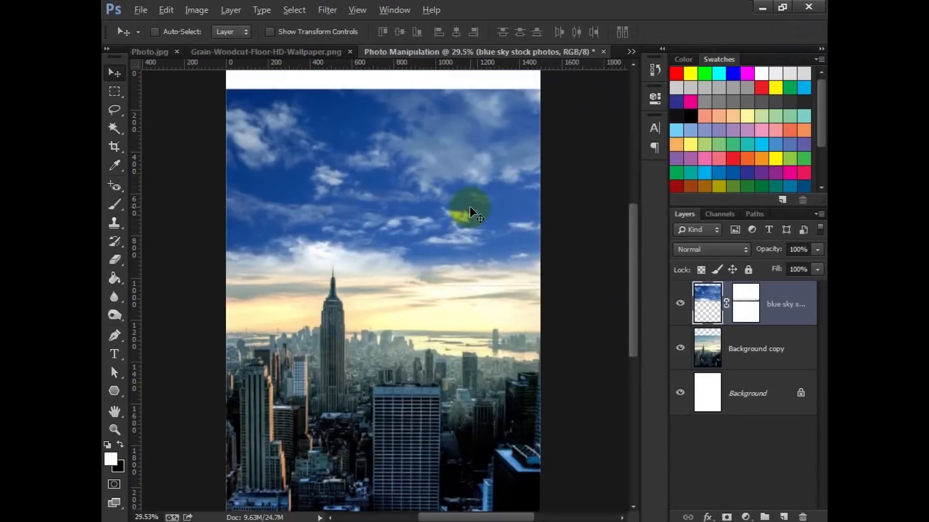
scroll(469, 206, down, 1)
key(ctrl+t)
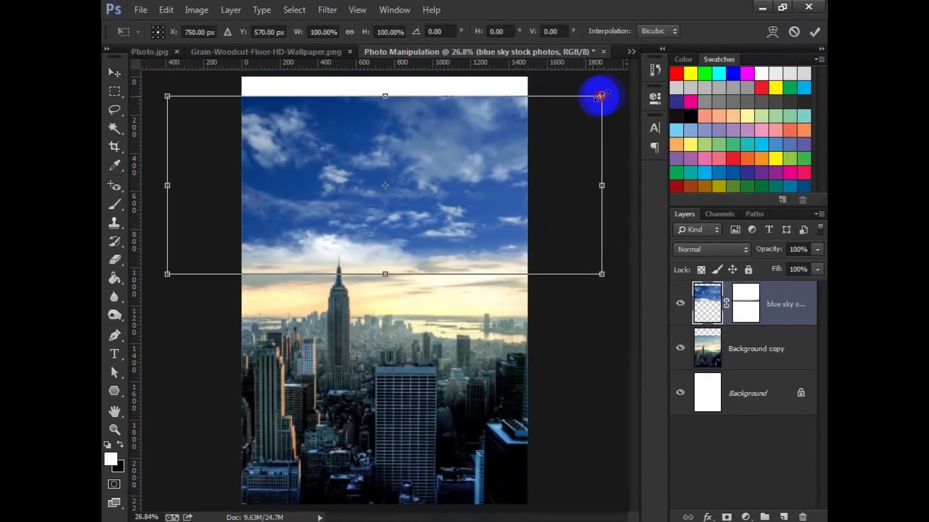
drag(599, 94, 641, 64)
drag(524, 135, 527, 128)
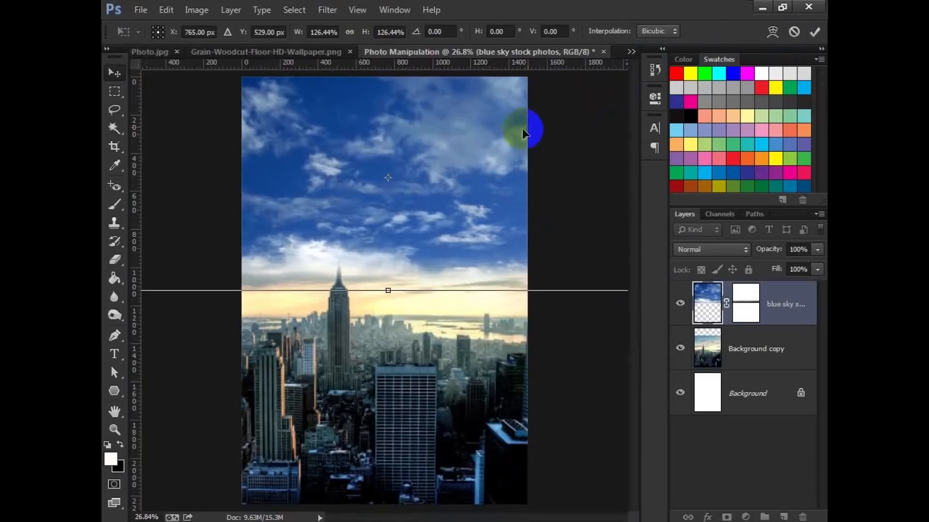
double_click(481, 150)
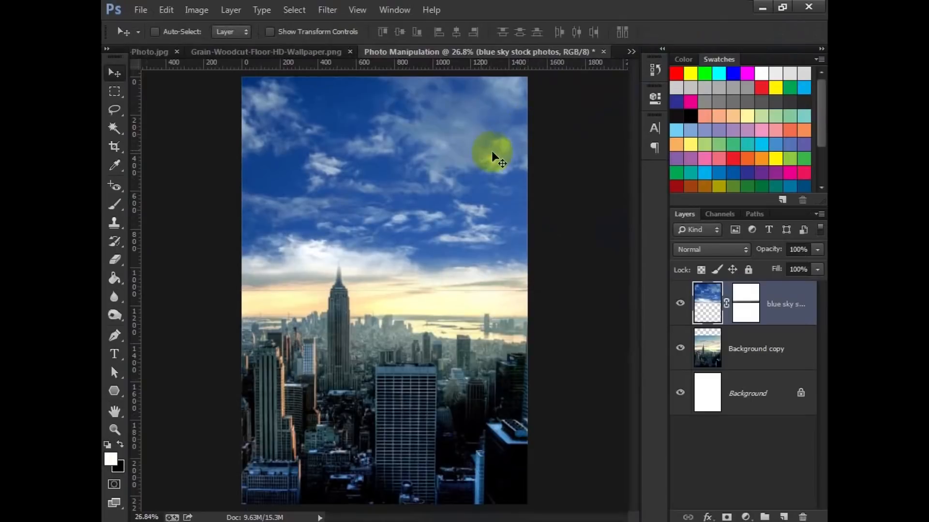
Step: Raise the sky layer's brightness to 26 with Brightness/Contrast
click(196, 9)
mouse_move(217, 52)
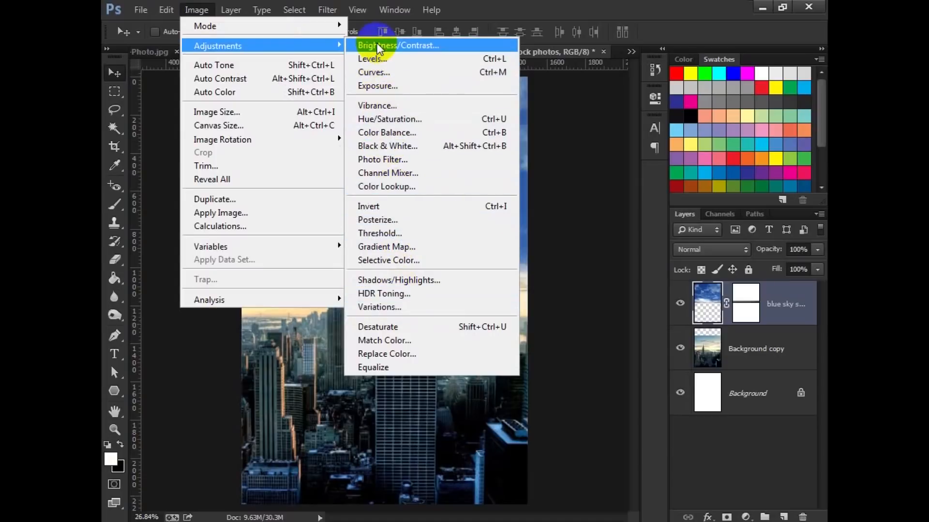
click(396, 46)
drag(623, 124, 633, 121)
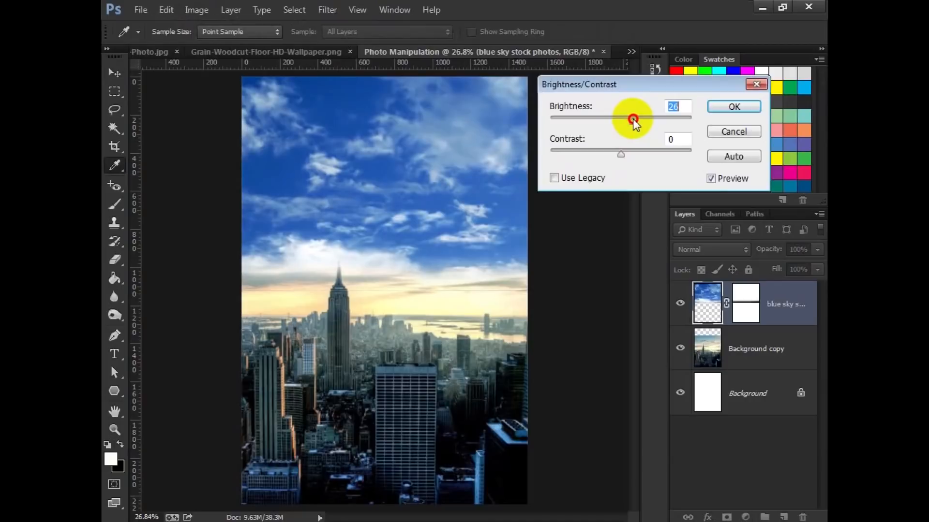
click(738, 106)
key(v)
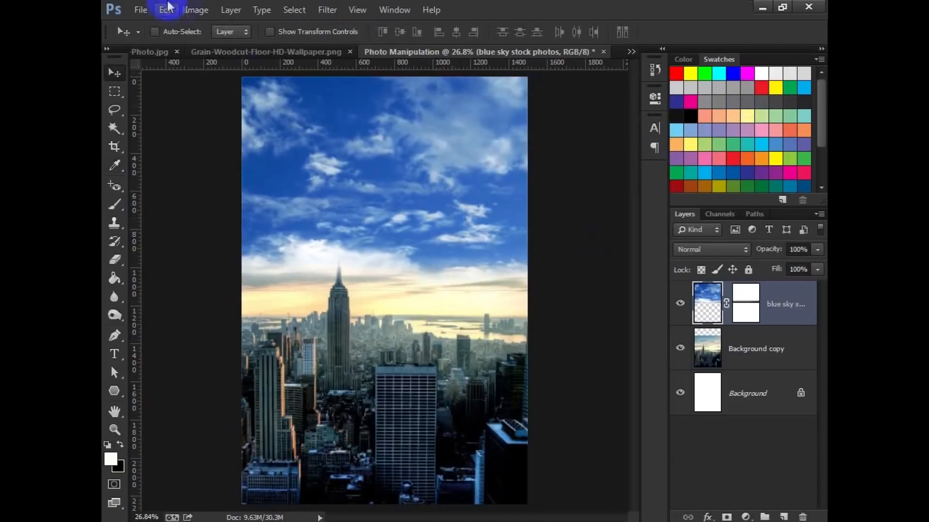
Step: Shift the sky layer's colours toward a muted teal with Color Balance and compare the image with the layer hidden and shown
click(190, 13)
mouse_move(213, 45)
click(383, 133)
drag(701, 166, 497, 54)
drag(555, 150, 545, 145)
drag(617, 110, 601, 136)
drag(545, 144, 532, 144)
click(734, 82)
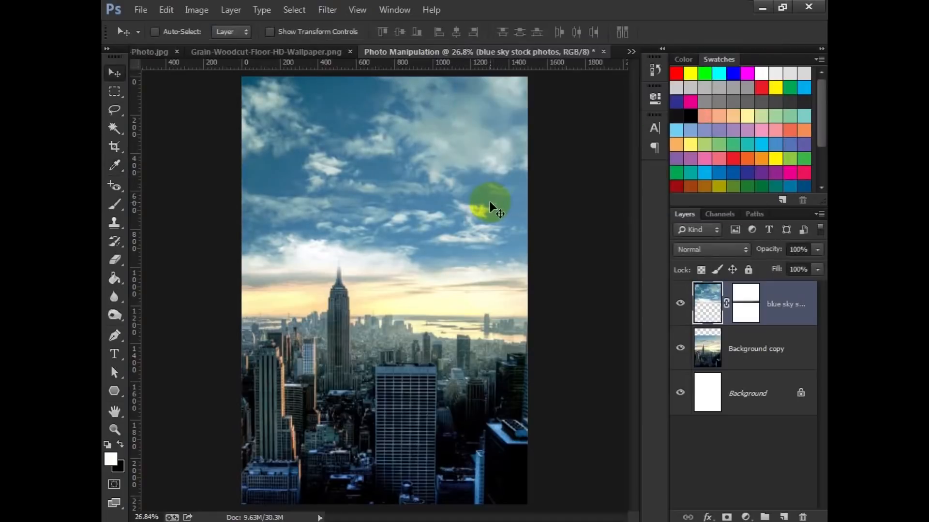
scroll(465, 203, up, 1)
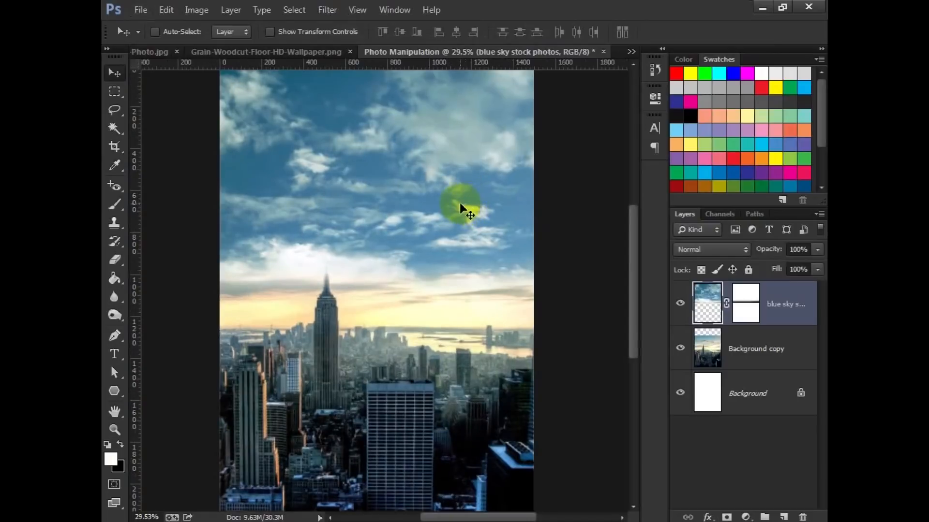
scroll(459, 203, down, 1)
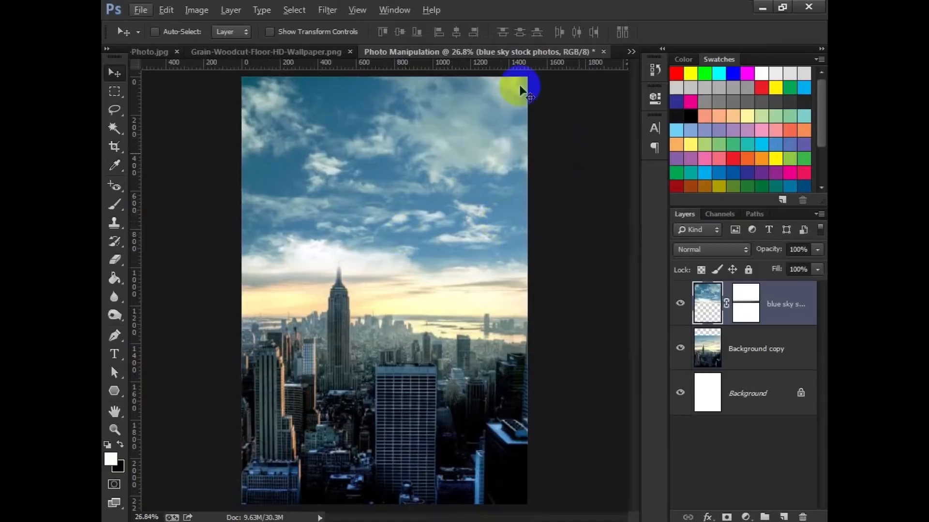
click(681, 304)
click(681, 304)
Step: Paint the sky layer's mask with a 1000 px black Brush along the horizon to blend it into the skyline
click(753, 311)
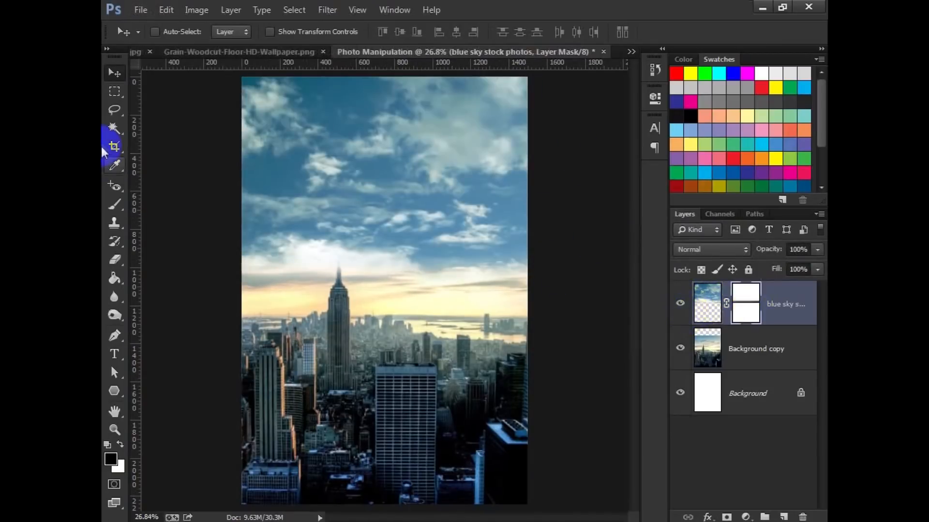
click(115, 204)
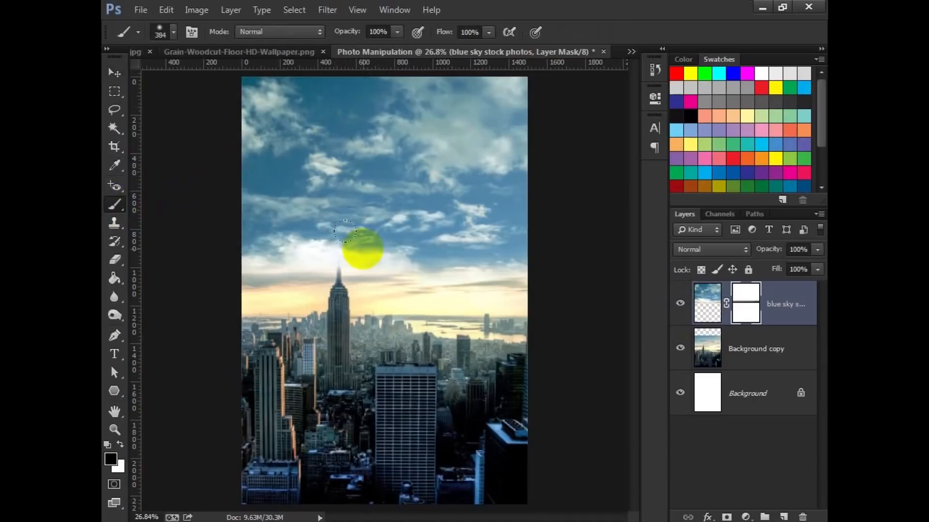
key(])
mouse_move(295, 318)
mouse_down()
mouse_move(437, 332)
mouse_move(150, 388)
mouse_up()
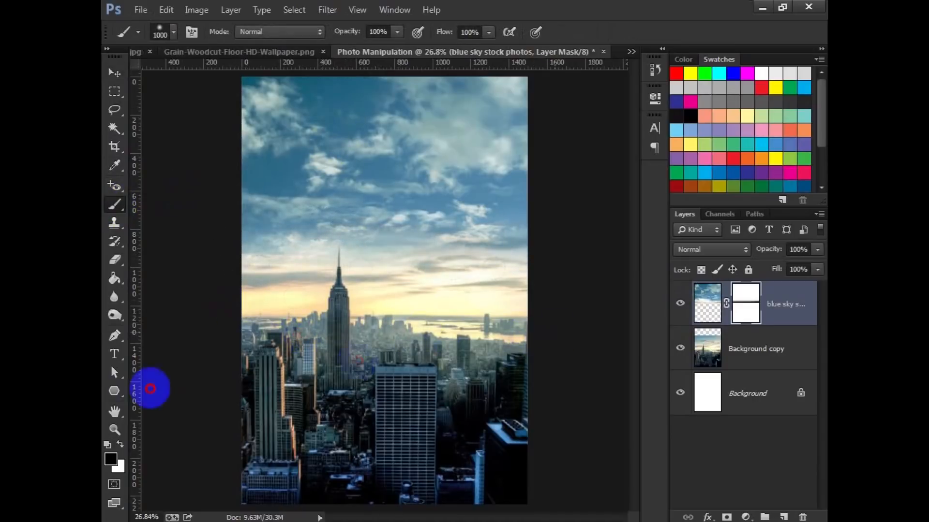
Step: Duplicate the wood floor layer into the Photo Manipulation document and close the Grain-Woodcut-Floor-HD-Wallpaper.png document
click(114, 73)
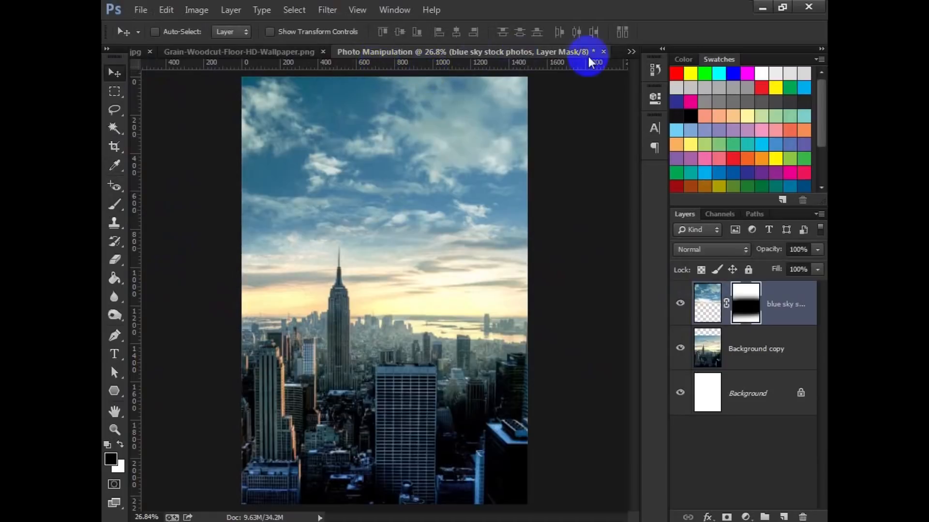
click(254, 52)
drag(301, 224, 281, 230)
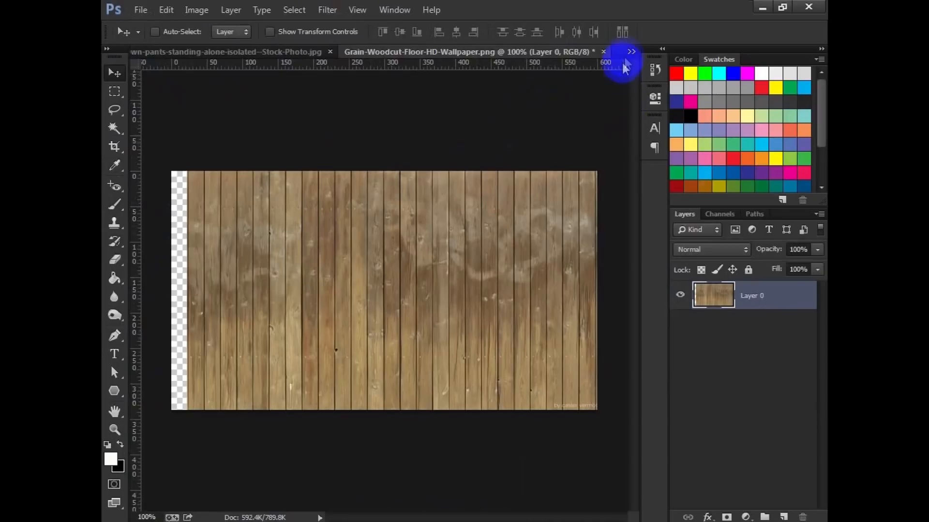
right_click(751, 307)
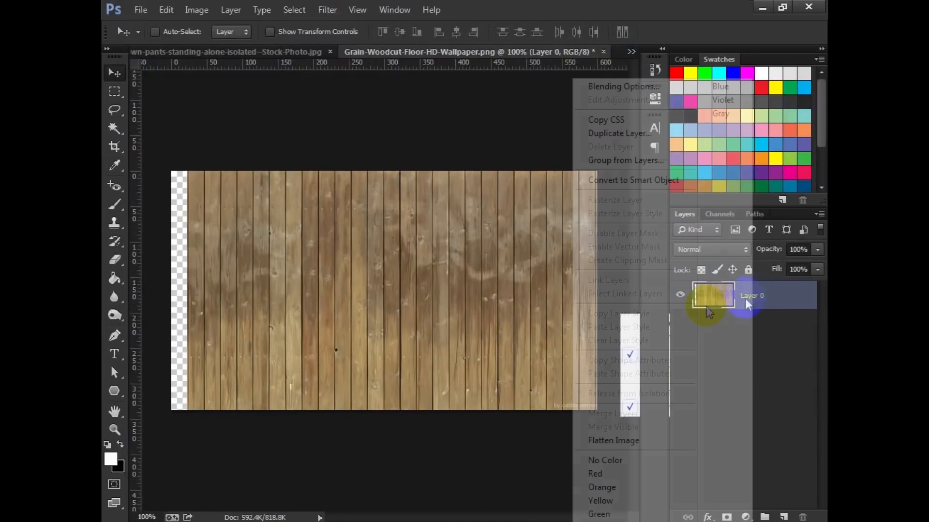
click(606, 134)
click(440, 212)
click(414, 249)
click(579, 161)
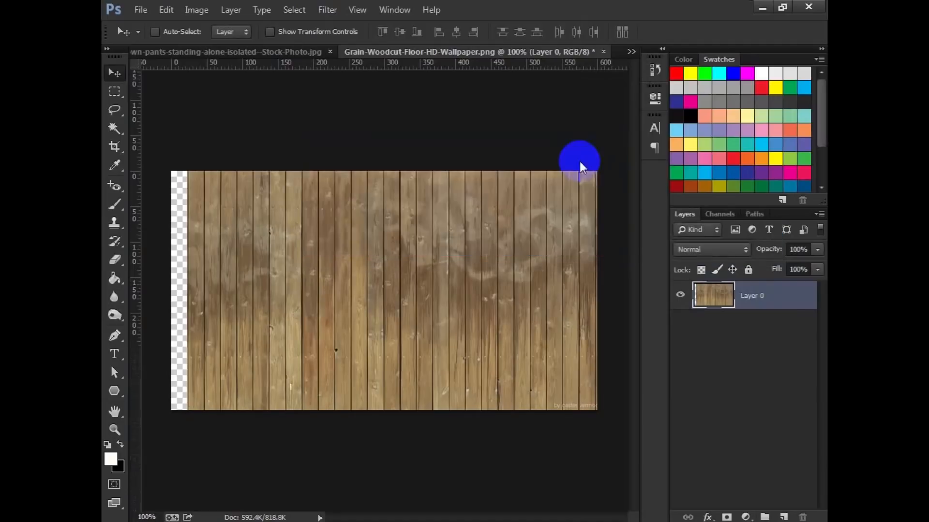
click(603, 50)
click(447, 215)
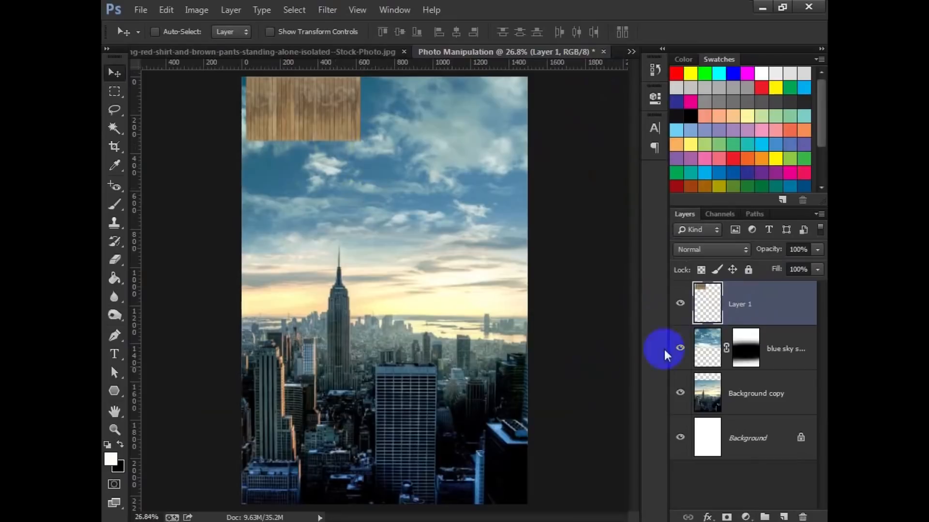
Step: Group the blue sky and Background copy layers and name the group City
click(782, 364)
shift+click(772, 412)
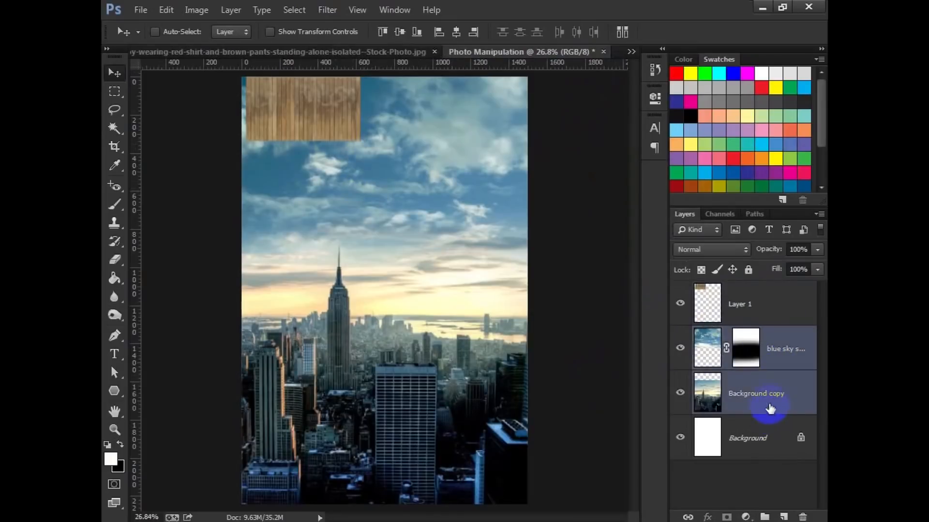
key(ctrl+g)
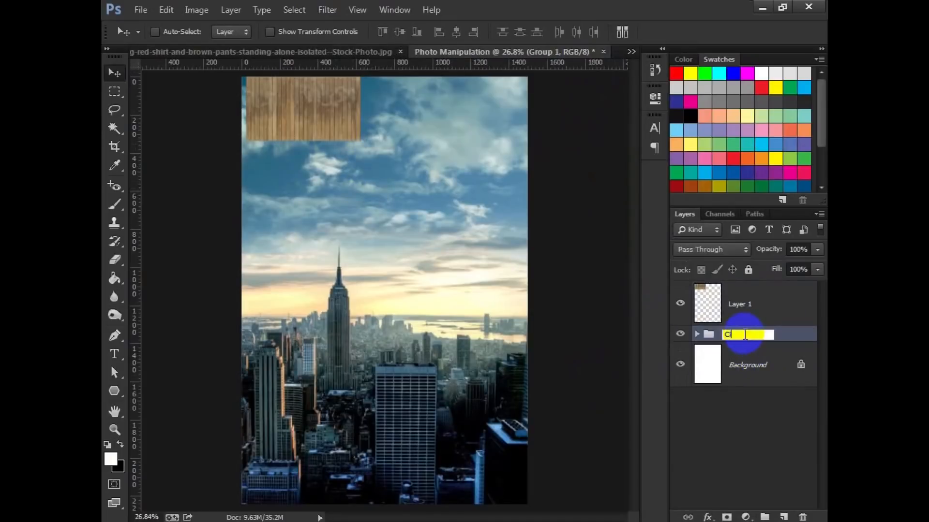
click(764, 308)
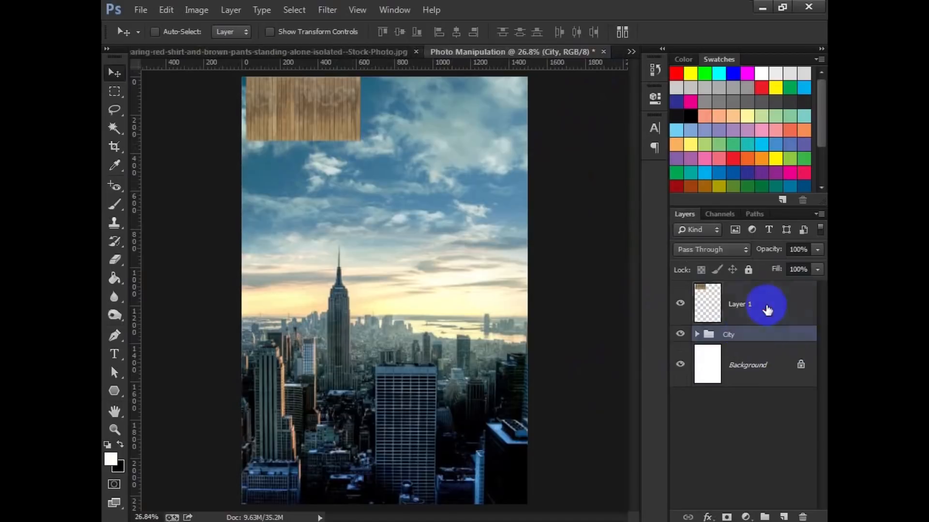
Step: Move the wood layer into the lower-left corner of the canvas with Free Transform
click(763, 309)
key(ctrl+t)
drag(319, 120, 310, 485)
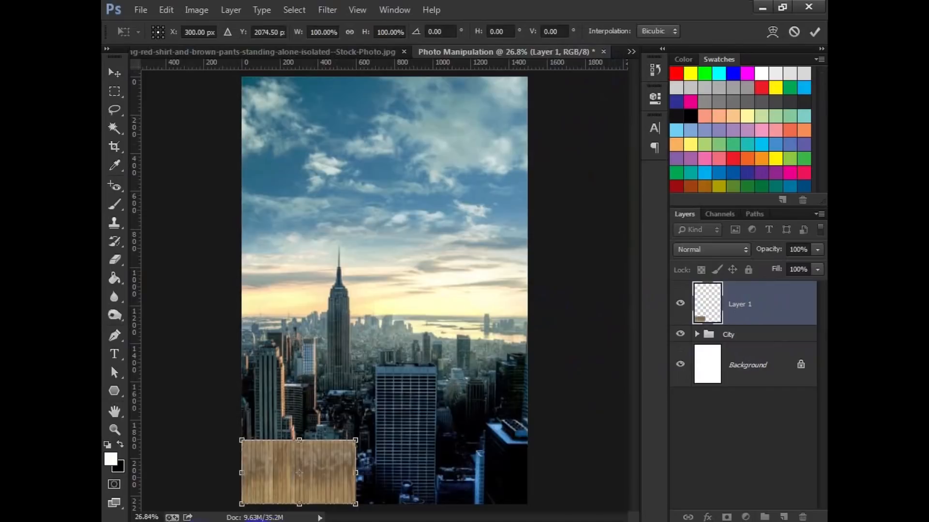
Step: Check the reference photo manipulation in Chrome, return to Photoshop and scale the wood layer to about 251% across the canvas width
key(alt+Tab)
click(228, 9)
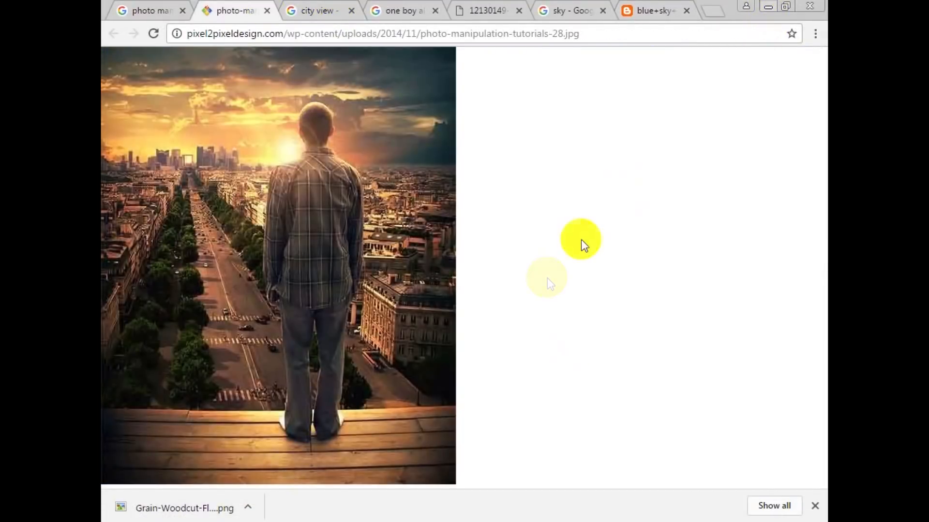
key(alt+Tab)
right_click(340, 459)
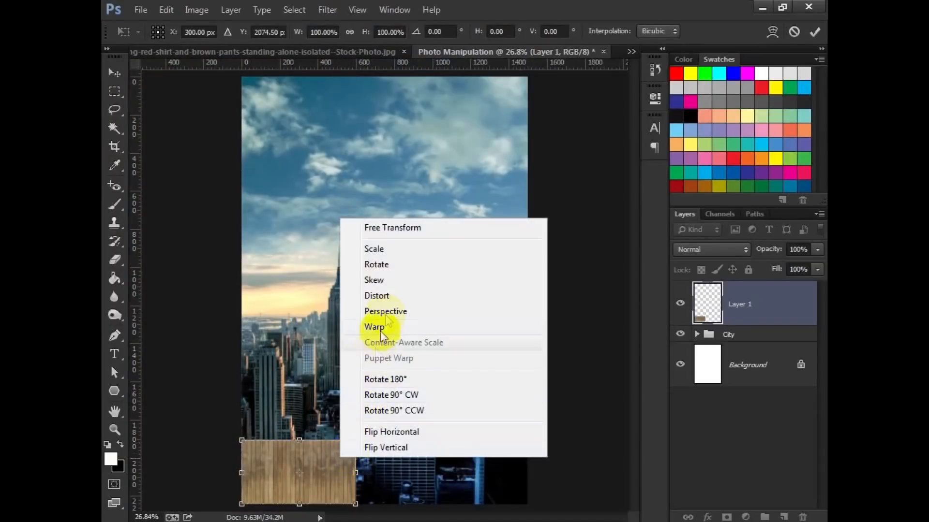
click(341, 448)
drag(353, 431, 562, 396)
Step: Widen the wood layer's lower edge with a Perspective transform and lower its upper edge to form a shallow floor below the skyline
right_click(495, 415)
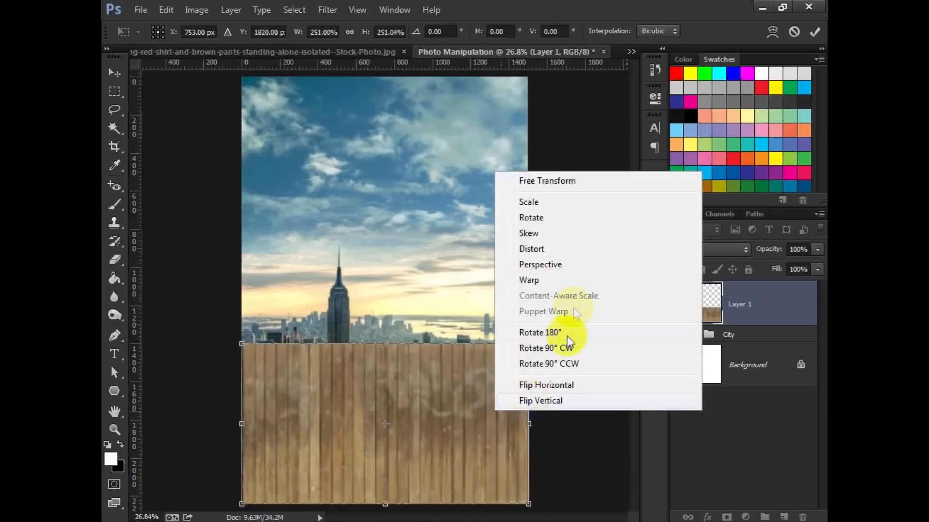
click(542, 472)
drag(529, 503, 827, 439)
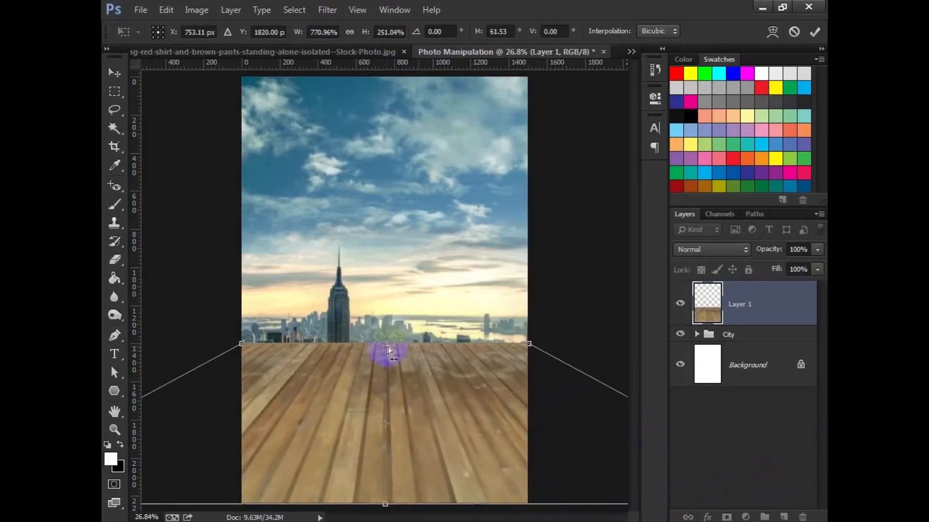
right_click(387, 353)
click(408, 150)
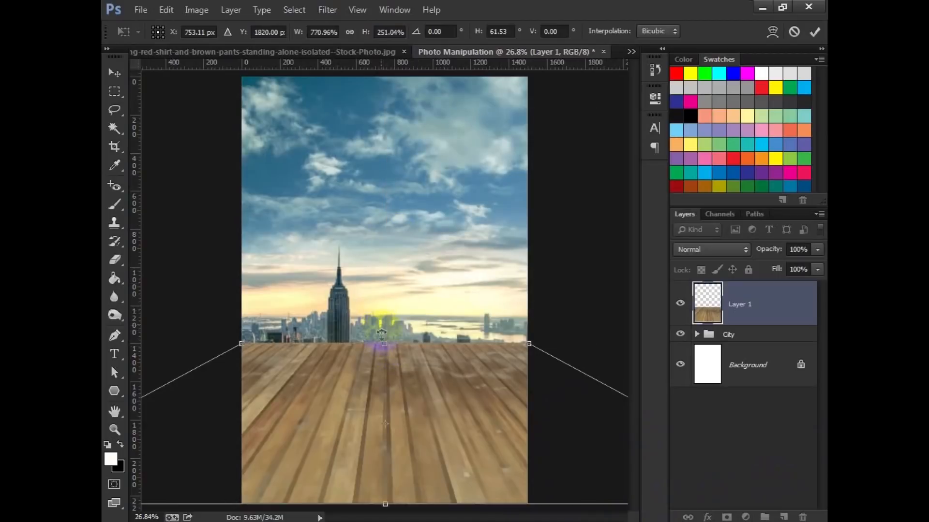
drag(383, 355, 384, 405)
click(814, 31)
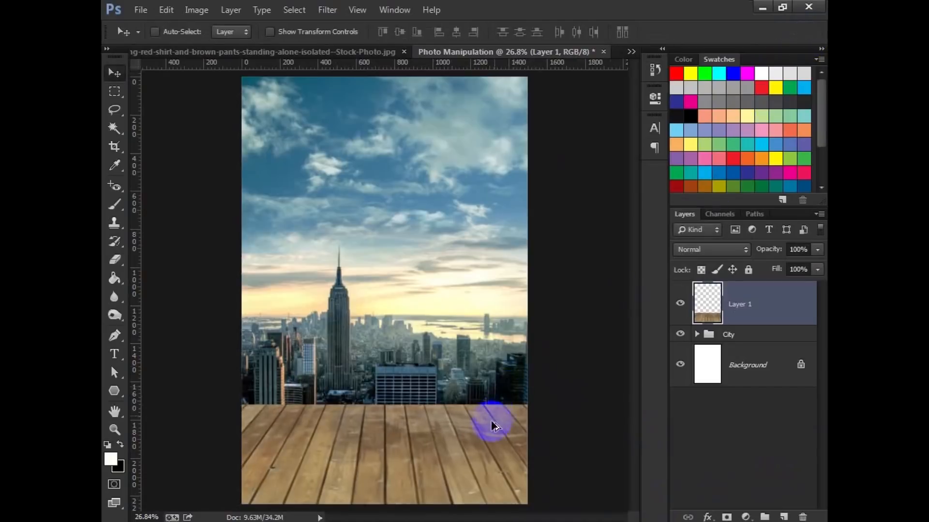
Step: Narrow the wood floor layer slightly from its right side with Free Transform
scroll(492, 425, down, 2)
scroll(493, 426, down, 1)
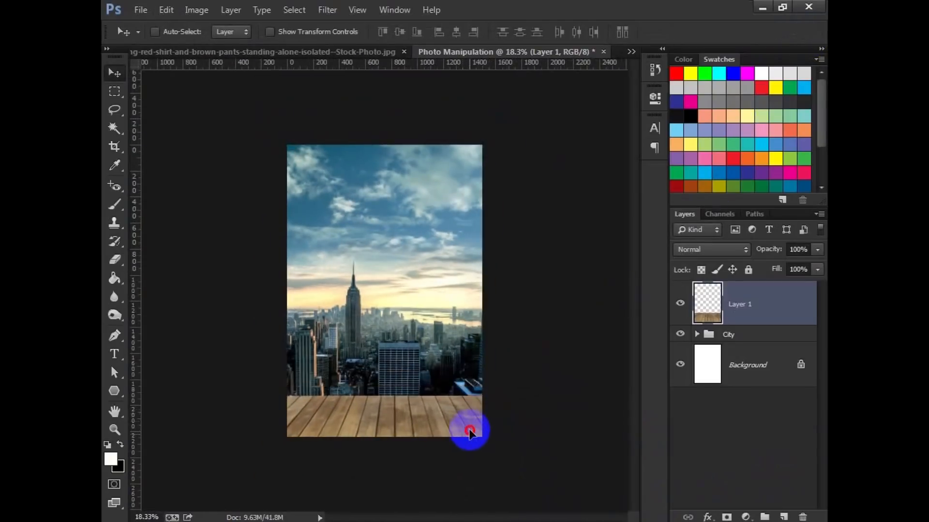
key(ctrl+t)
scroll(514, 423, down, 2)
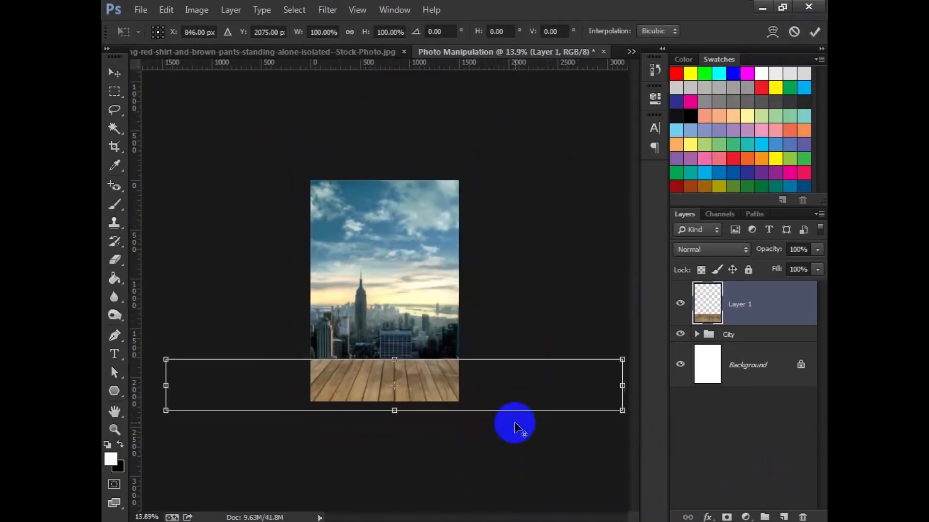
drag(621, 386, 600, 368)
click(815, 32)
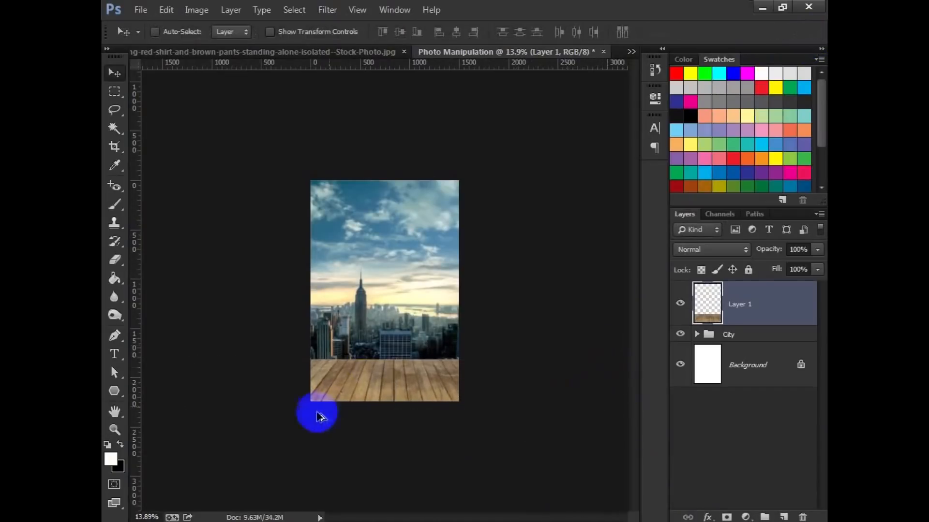
Step: Place the Grain-Woodcut-Floor-HD-Wallpaper image into the composition and squash it to 11.87% height near the wood floor's back edge
key(ctrl+plus)
scroll(415, 442, up, 3)
drag(415, 442, 411, 371)
scroll(406, 381, up, 2)
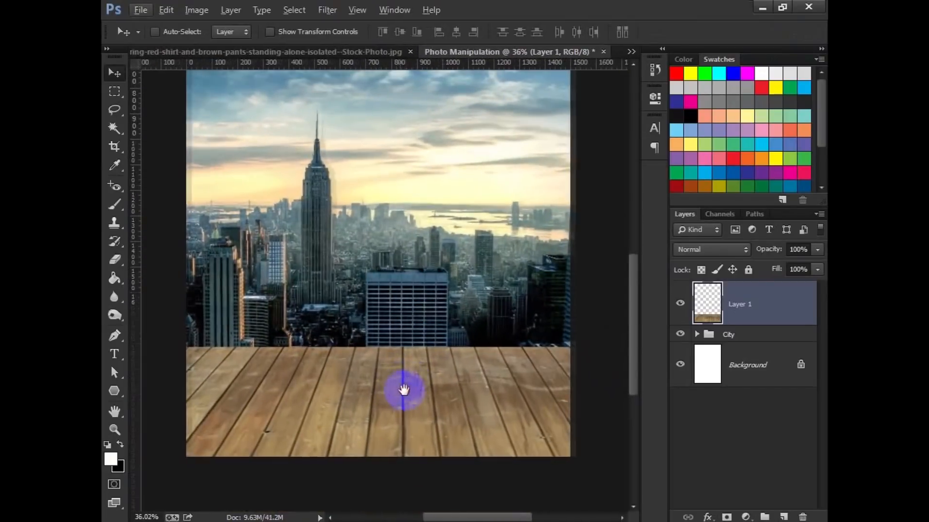
scroll(385, 360, left, 1)
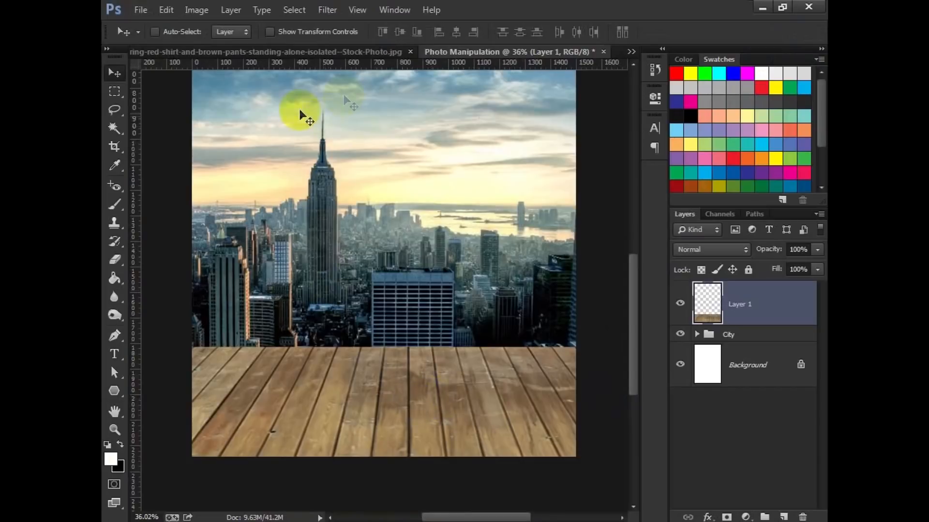
click(758, 10)
click(255, 463)
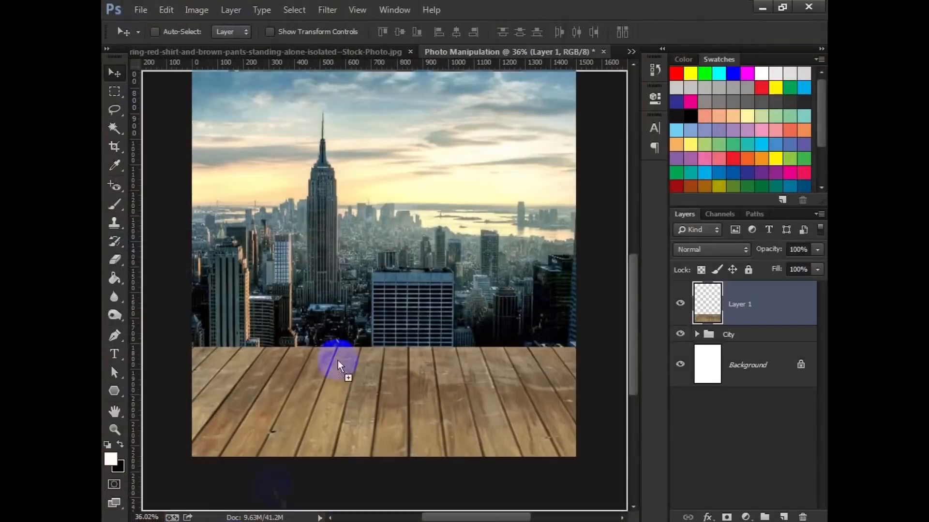
drag(338, 361, 348, 314)
drag(338, 271, 335, 346)
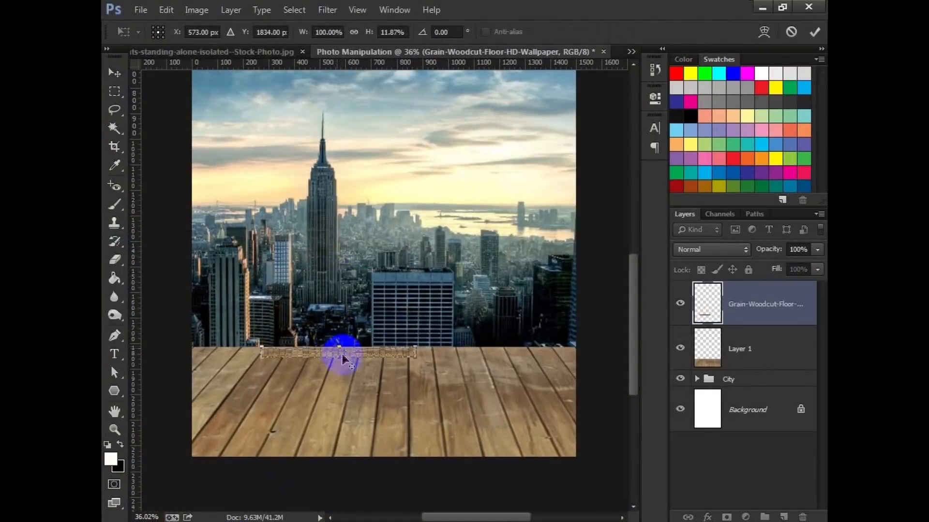
Step: Widen the placed wood strip to 261.67%, position it across the canvas along the floor's back edge and commit the transform
drag(412, 354, 575, 343)
click(814, 31)
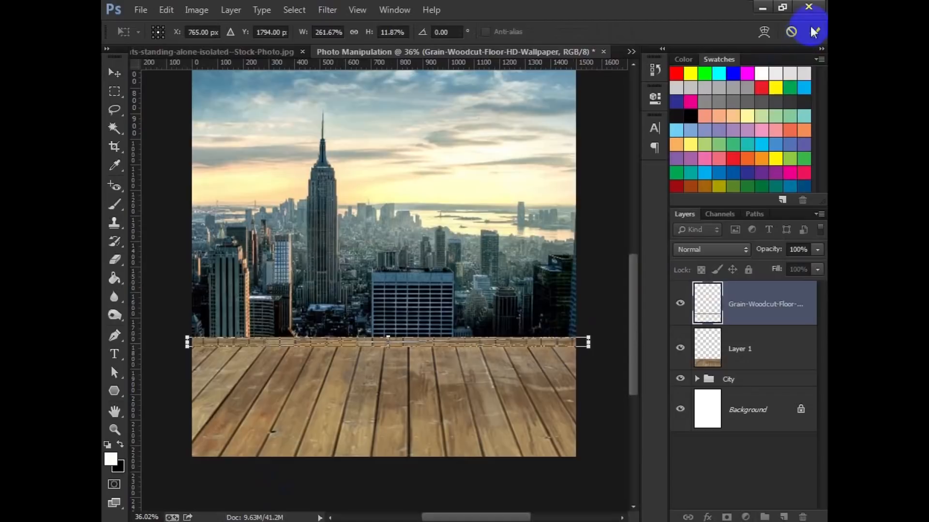
scroll(201, 365, up, 5)
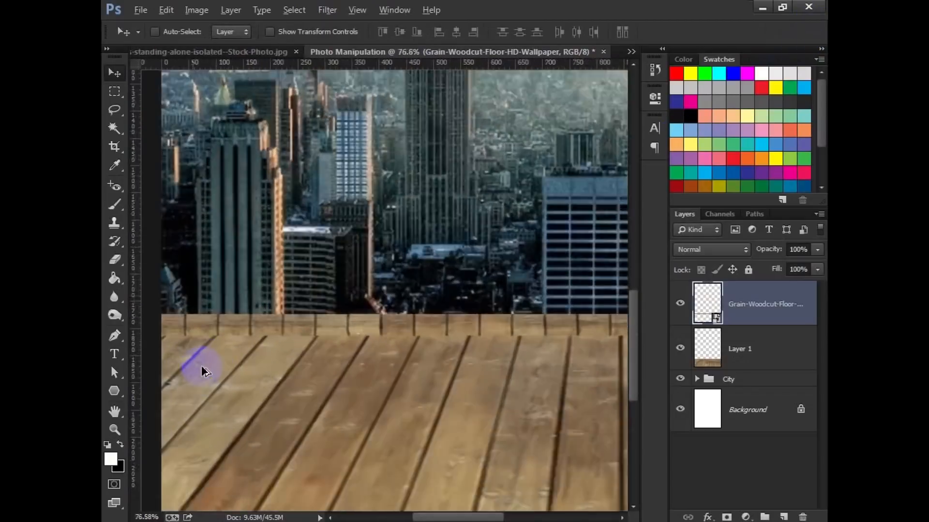
scroll(201, 364, up, 2)
mouse_move(239, 297)
mouse_down()
mouse_move(241, 285)
mouse_move(240, 312)
mouse_up()
scroll(430, 331, down, 8)
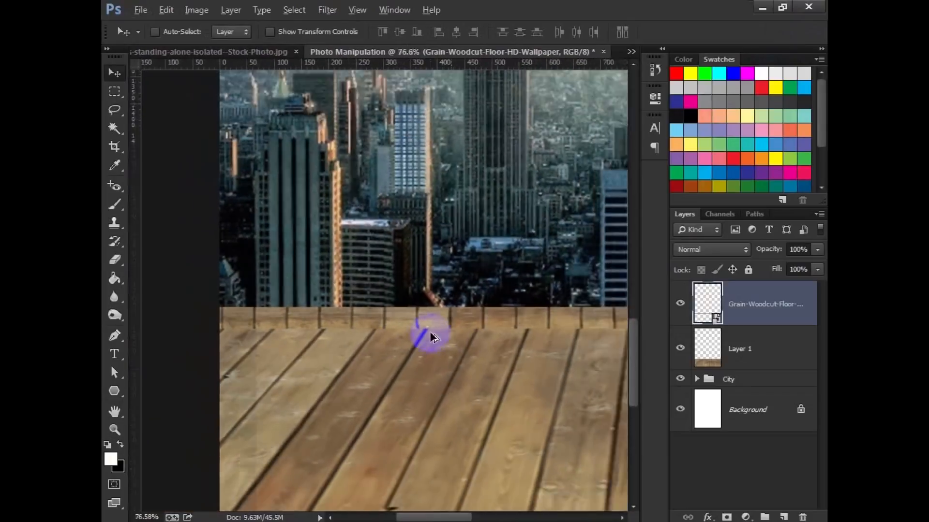
Step: Duplicate the wood strip and place the copy directly above the original
drag(496, 342, 394, 338)
scroll(387, 352, up, 3)
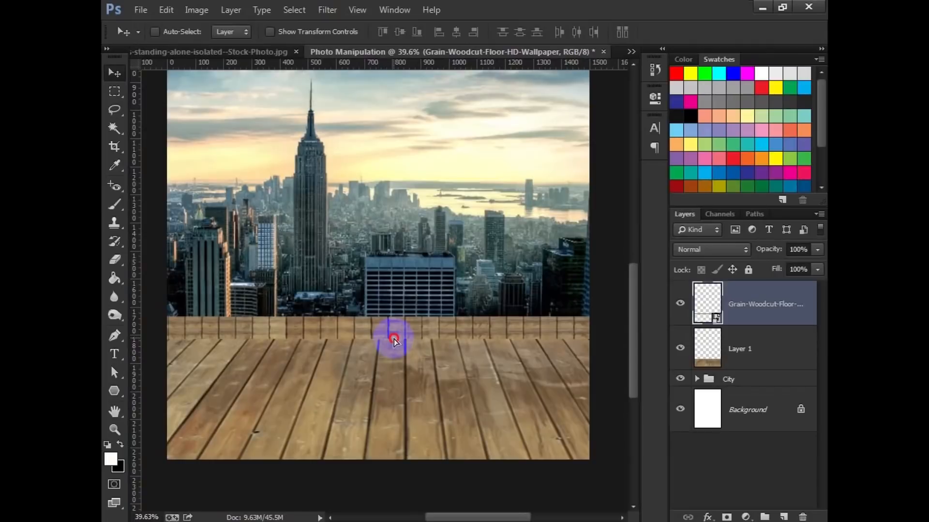
key(ctrl+j)
scroll(353, 334, up, 2)
Step: Flatten the upper wood strip to 5.93% height, flip it horizontally and set it against the lower strip
key(ctrl+t)
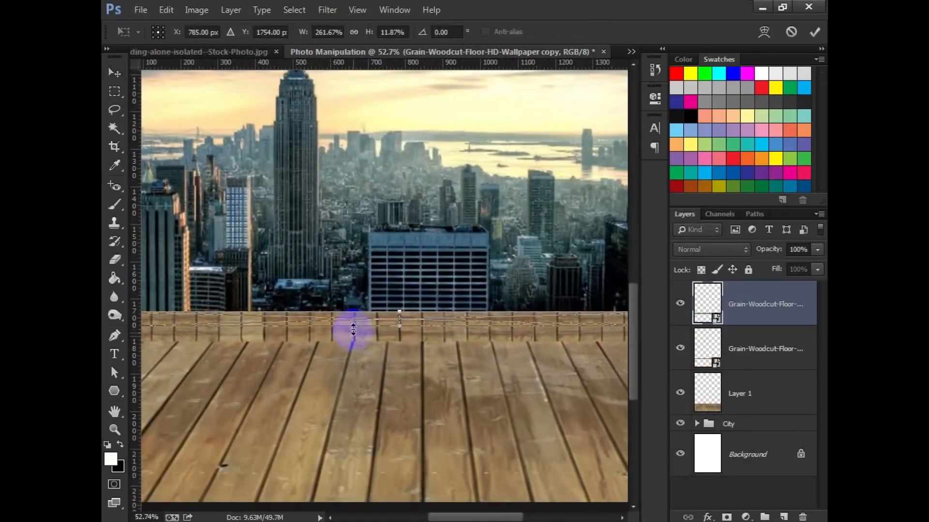
scroll(353, 332, up, 6)
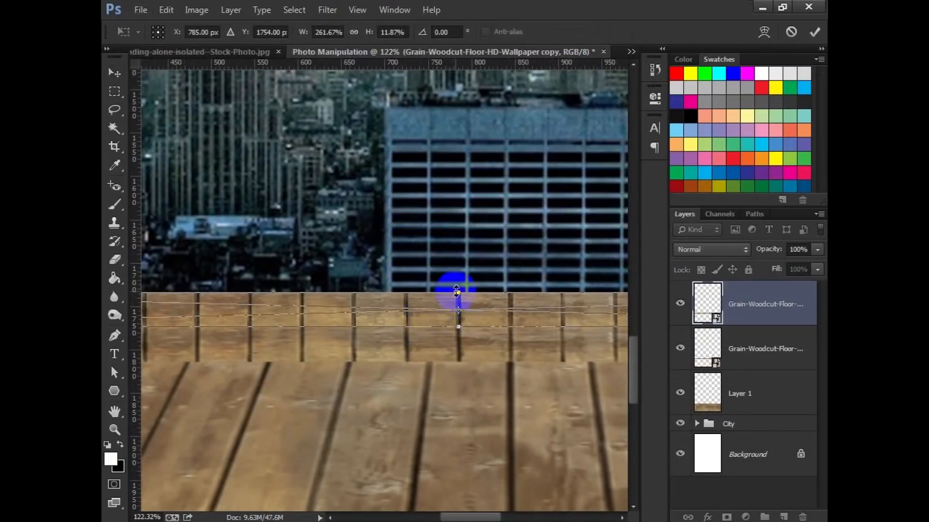
drag(456, 292, 452, 315)
right_click(451, 316)
click(503, 289)
drag(436, 321, 413, 323)
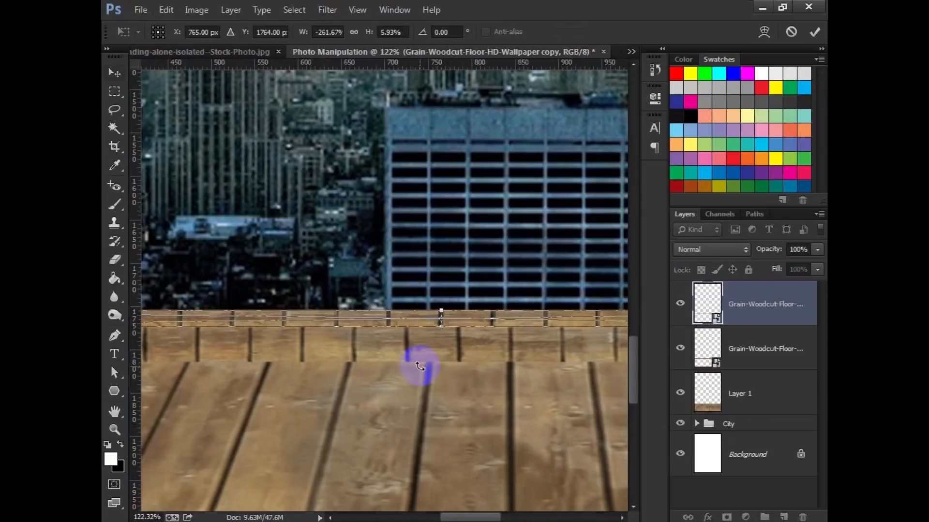
key(Return)
Step: Rasterize the lower wood strip's smart object layer
scroll(420, 366, down, 5)
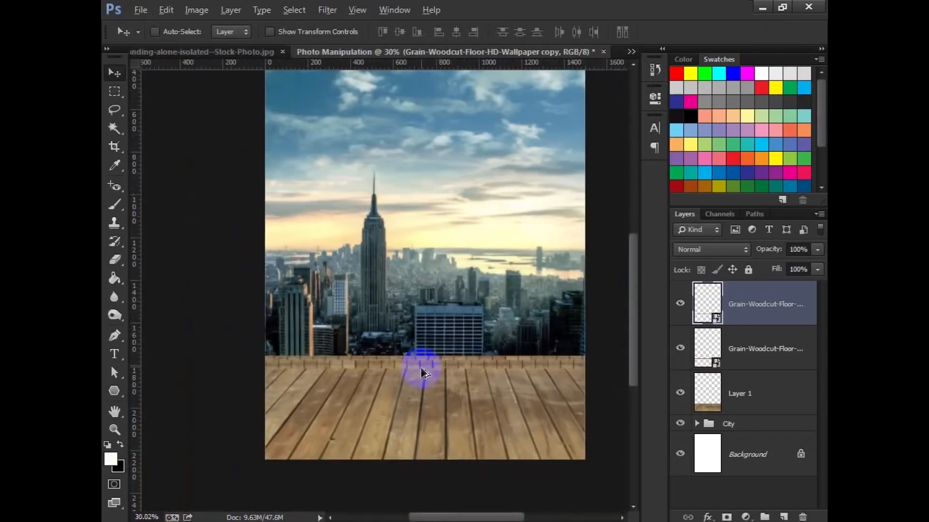
scroll(420, 366, up, 1)
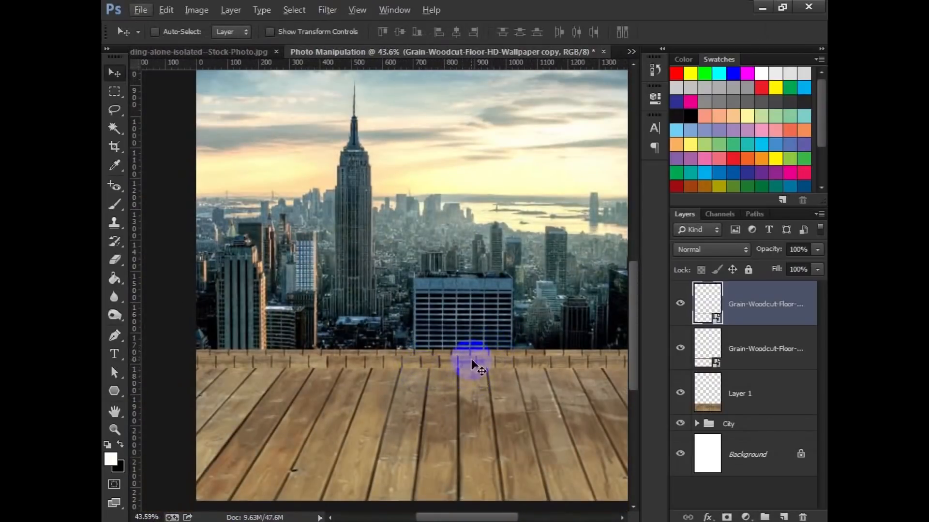
scroll(471, 358, up, 2)
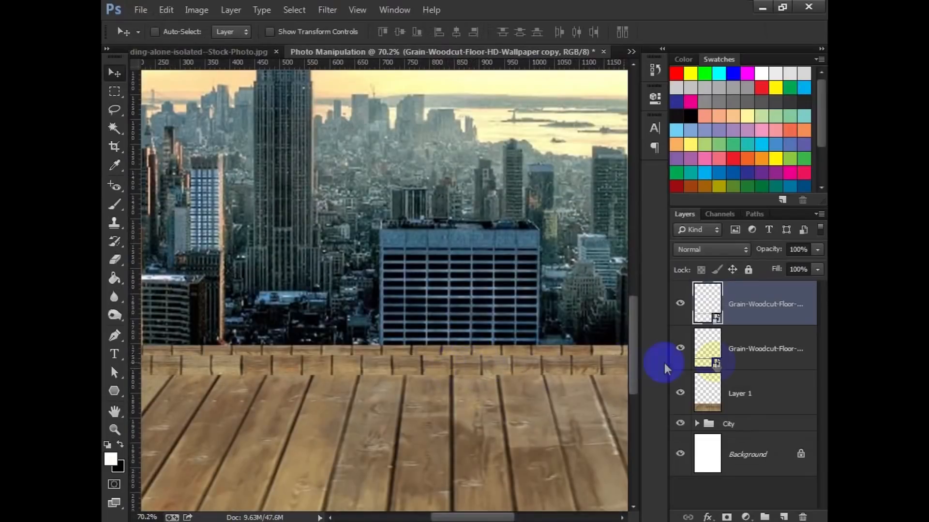
right_click(763, 360)
click(724, 360)
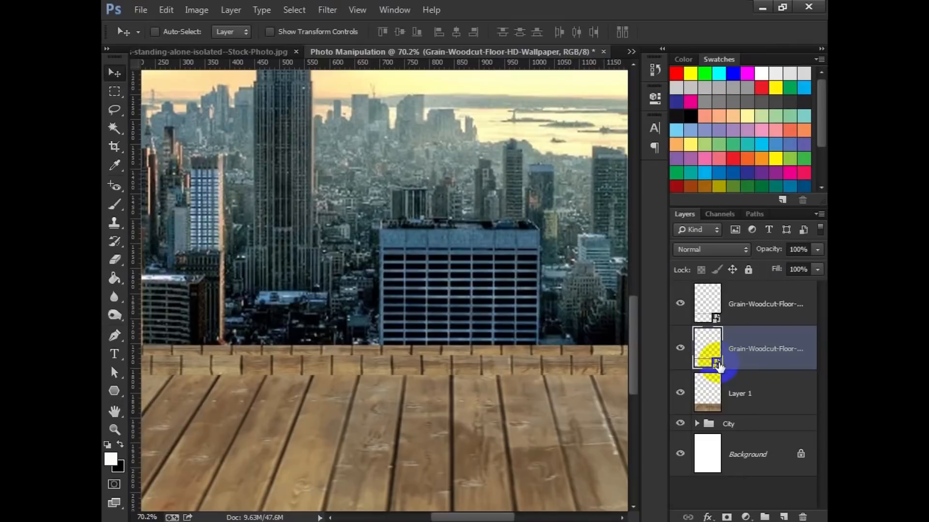
right_click(758, 350)
click(607, 218)
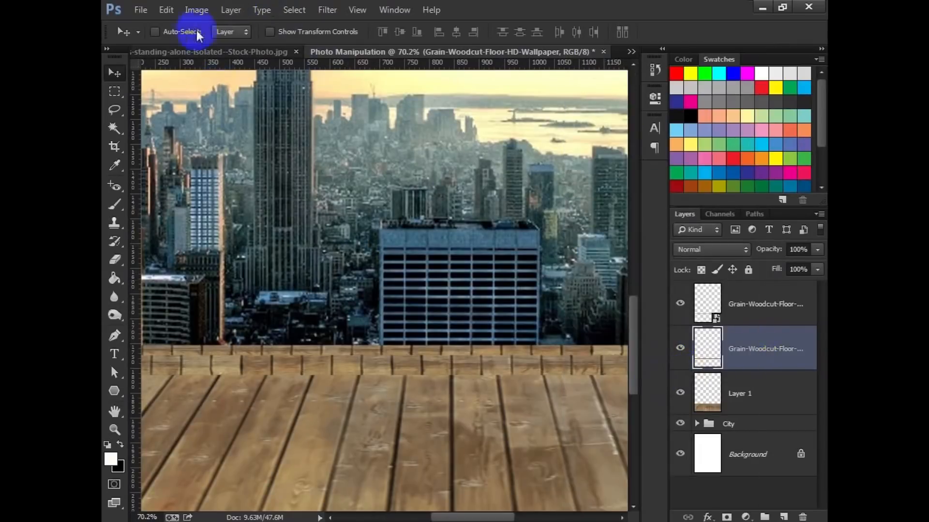
Step: Darken the lower wood strip with a Curves adjustment that pulls its midtones down
click(213, 16)
mouse_move(222, 47)
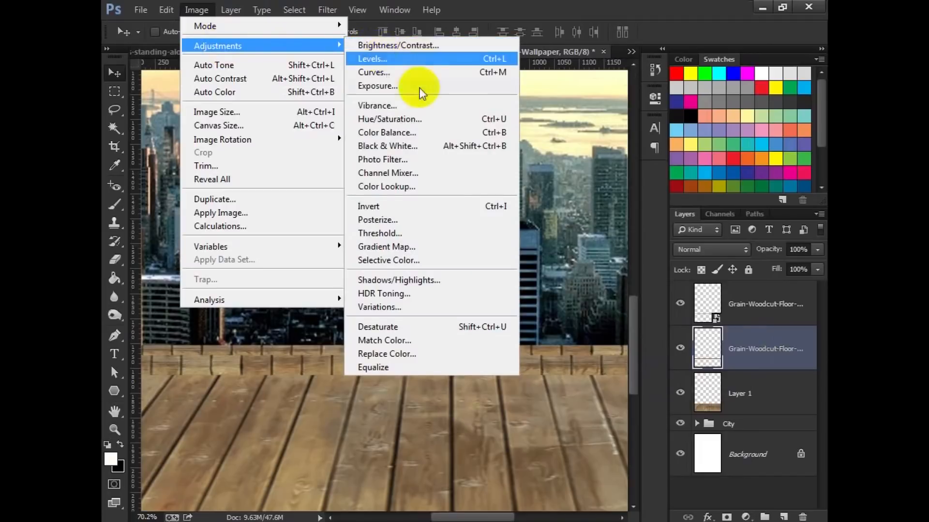
click(383, 72)
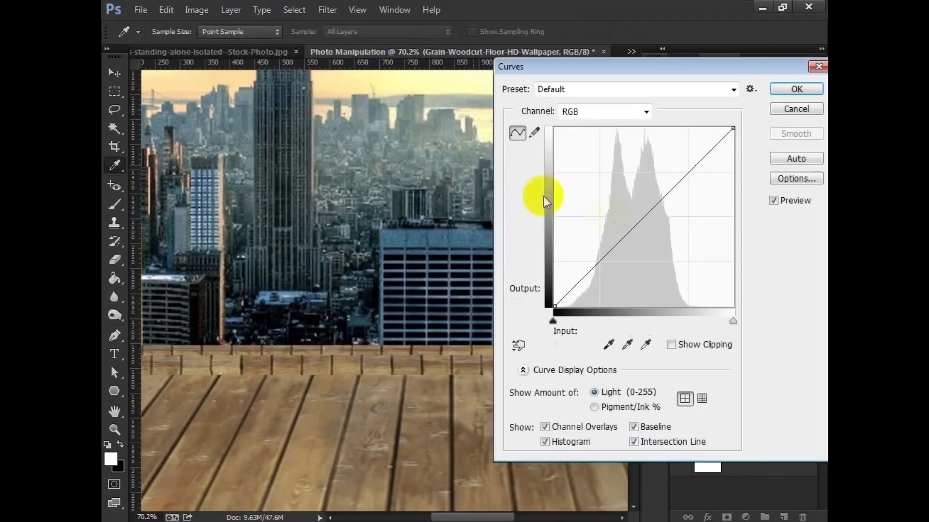
drag(643, 221, 666, 232)
click(774, 91)
scroll(498, 232, down, 6)
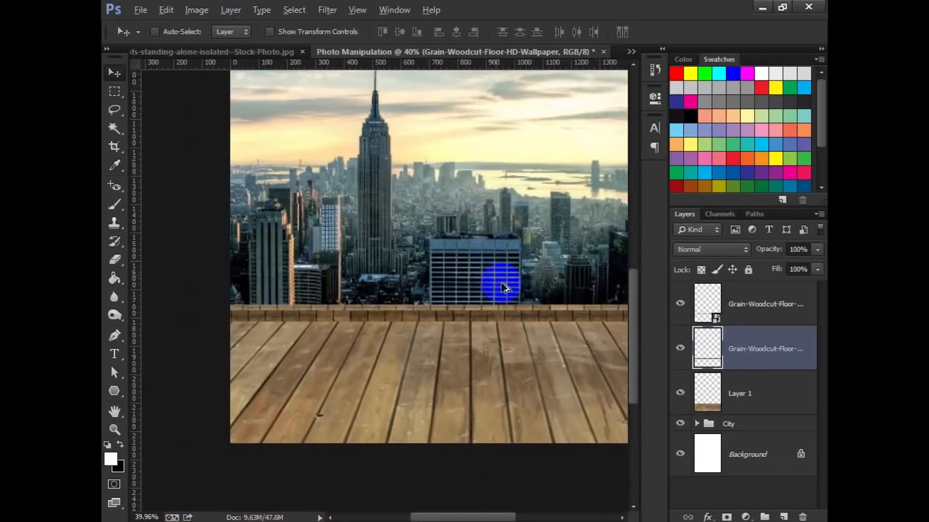
Step: Rasterize the upper wood strip and brighten it with Curves, raising input 96 to output 133
scroll(500, 293, up, 2)
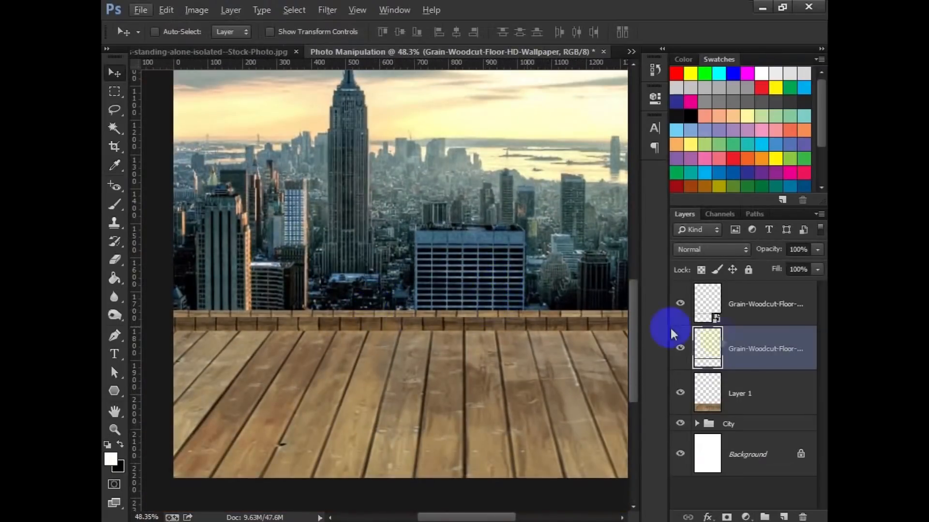
right_click(761, 310)
click(600, 217)
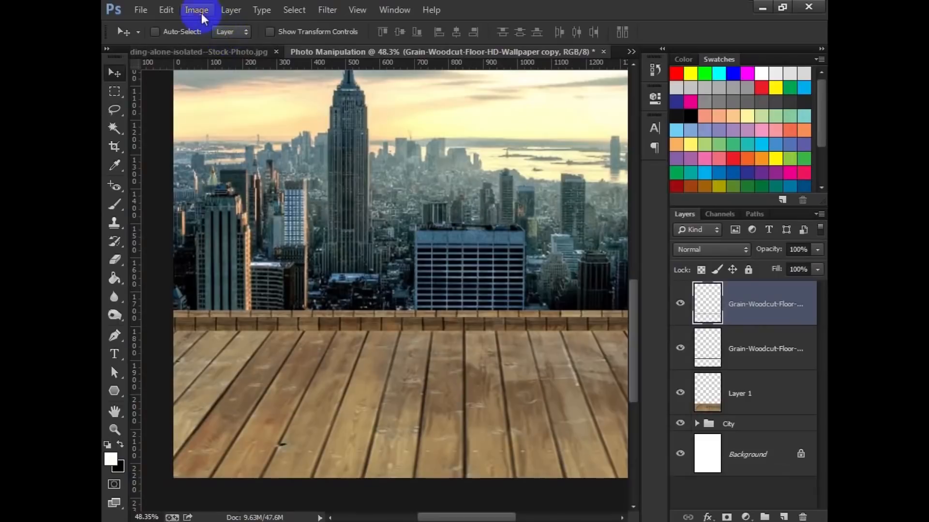
click(197, 10)
click(212, 45)
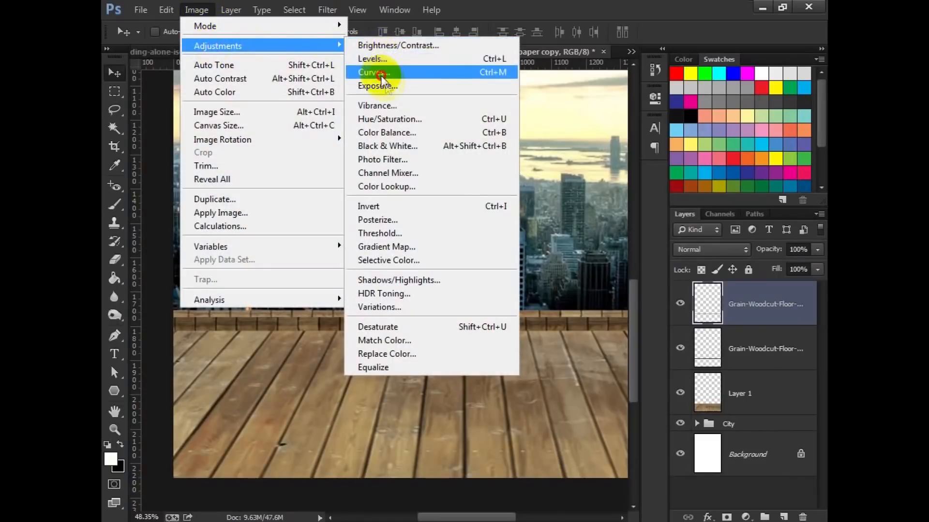
click(377, 73)
drag(626, 215, 622, 213)
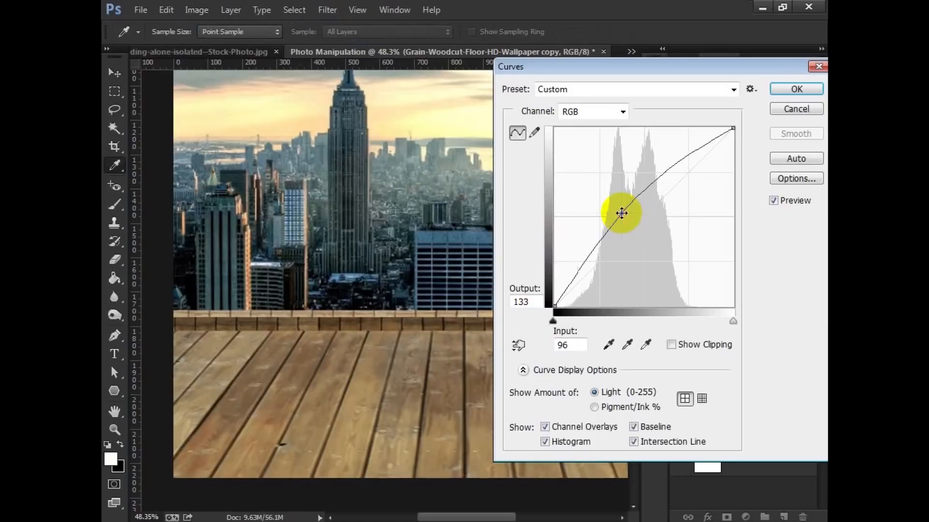
click(796, 89)
Step: Shift the upper wood strip slightly sideways so its plank seams line up with the lower strip
key(v)
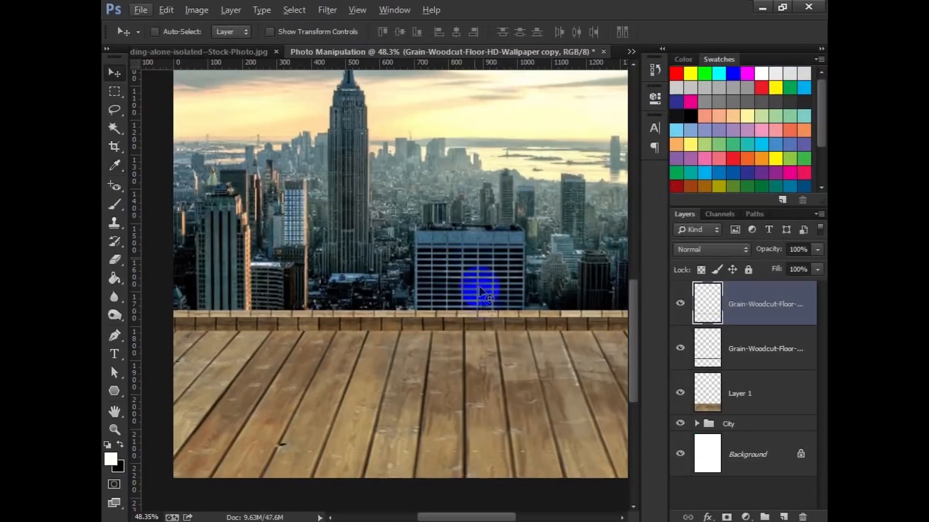
drag(486, 303, 489, 302)
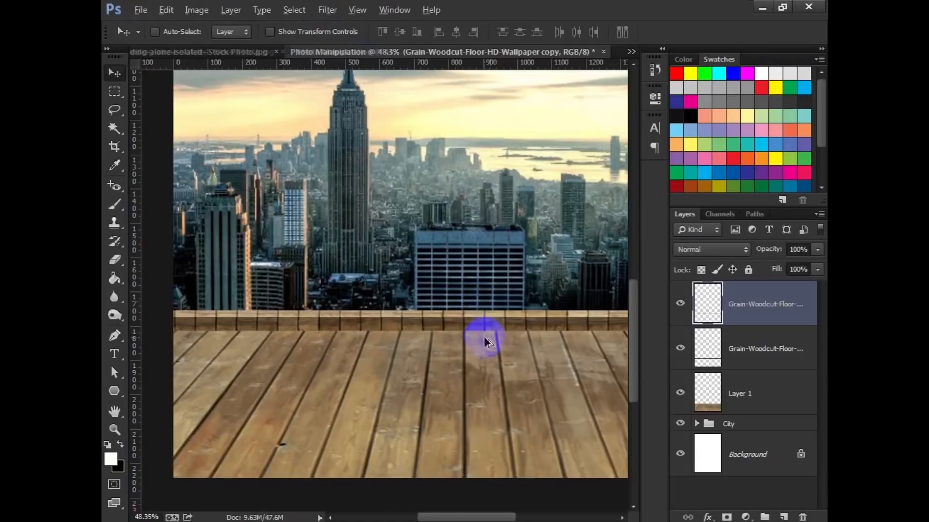
scroll(487, 340, down, 2)
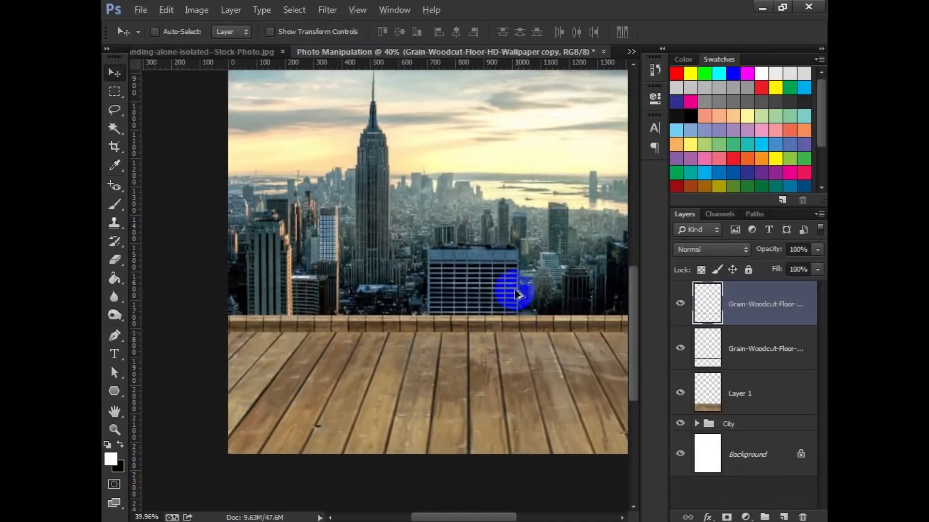
Step: Group the two wood strip layers together with the floor layer, Layer 1
scroll(478, 373, down, 1)
drag(478, 374, 423, 385)
shift+click(735, 393)
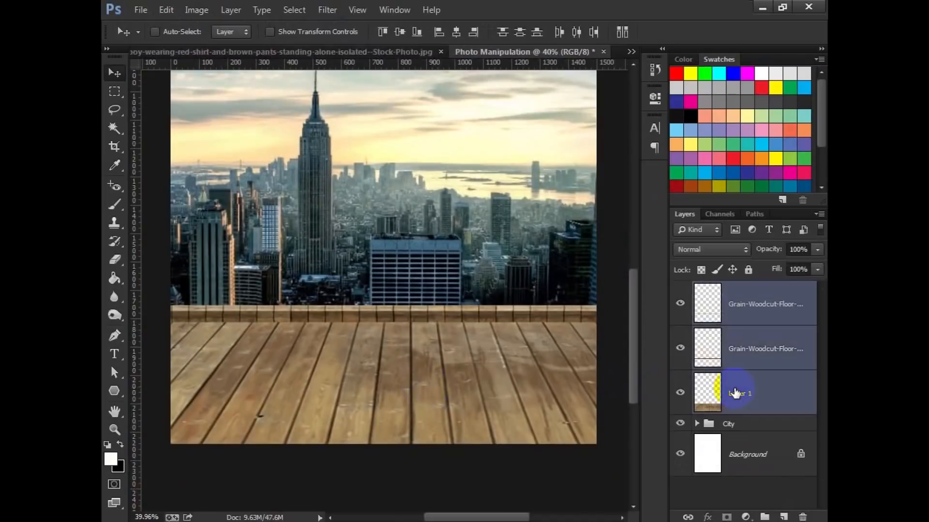
key(ctrl+g)
Step: Move the wood floor group down slightly so more of the skyline shows above it
scroll(466, 312, down, 1)
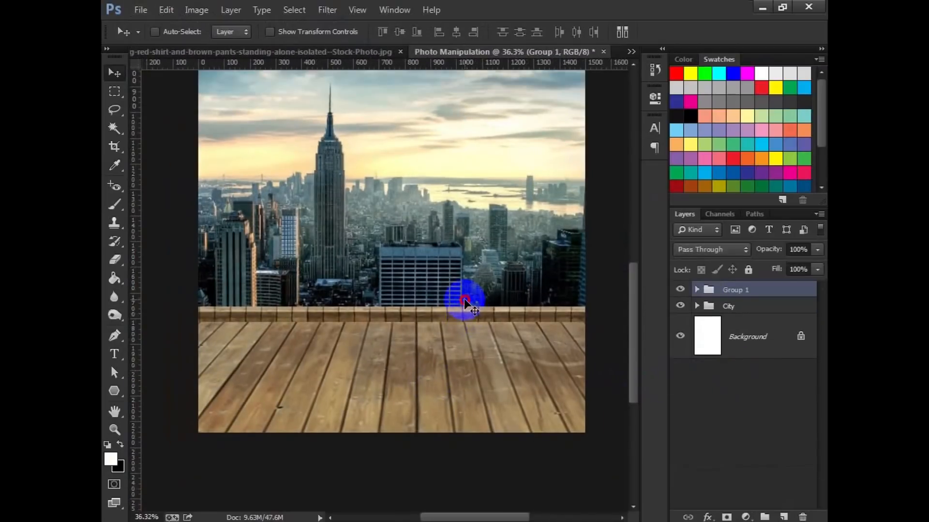
drag(465, 301, 464, 311)
scroll(464, 311, down, 4)
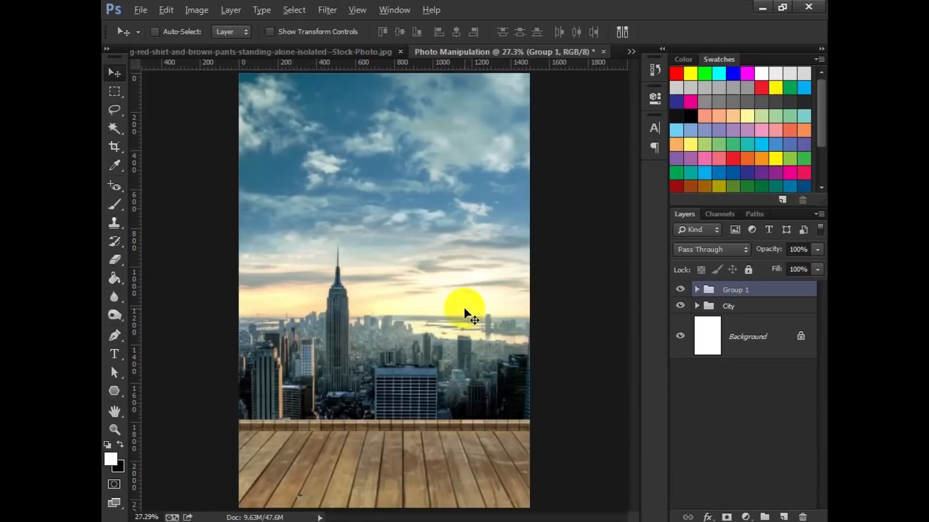
scroll(463, 308, up, 1)
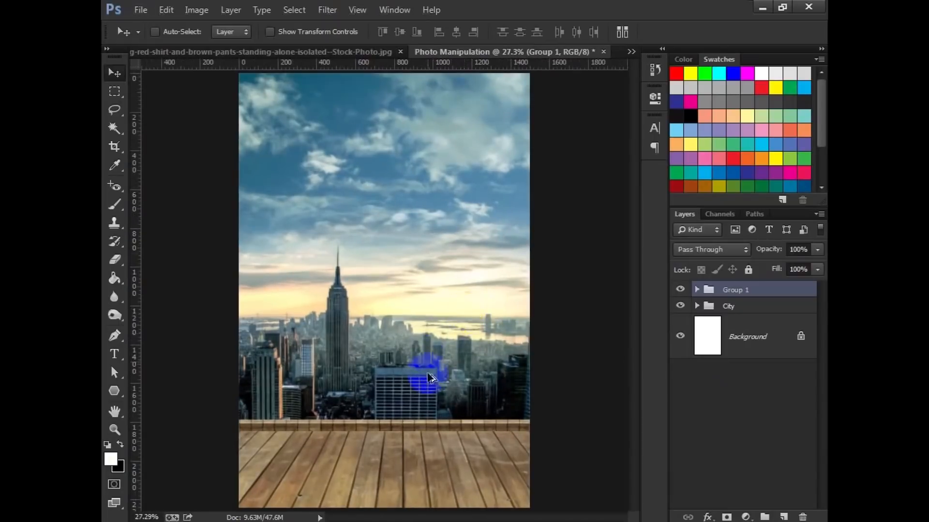
scroll(430, 380, up, 1)
drag(422, 397, 422, 357)
click(755, 293)
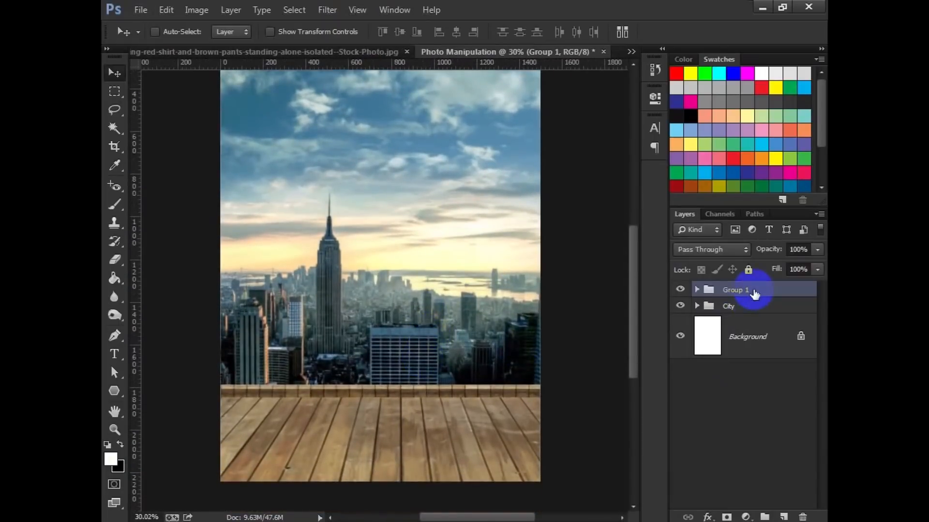
scroll(433, 358, up, 1)
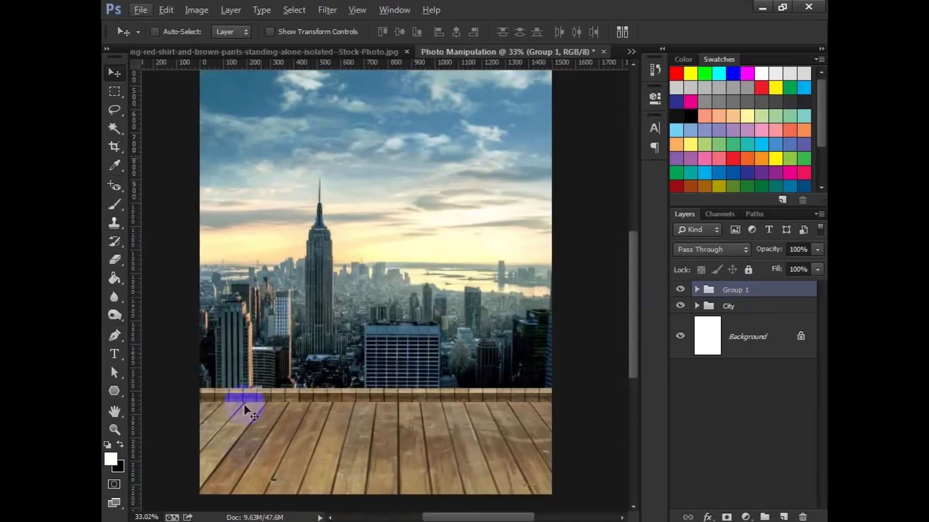
Step: Switch to the boy photo document and disable the layer mask on Layer 0
click(340, 52)
drag(346, 182, 379, 187)
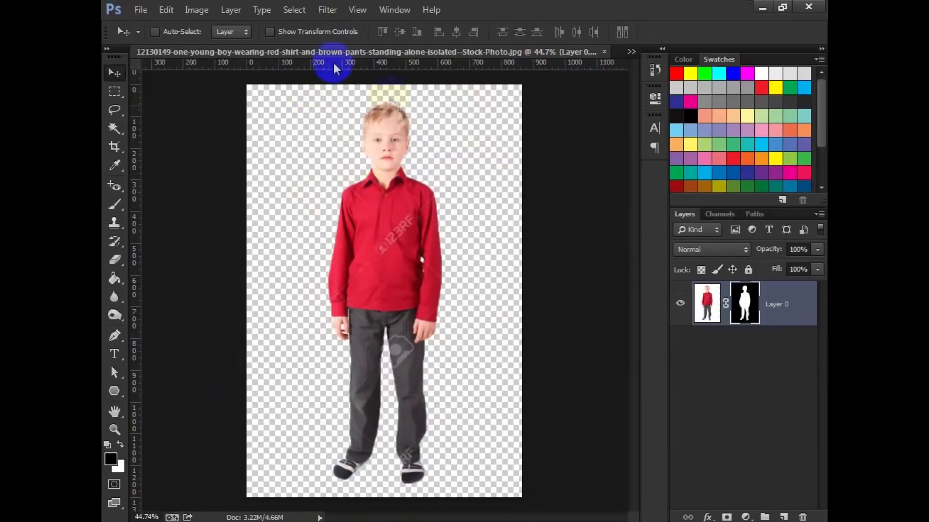
right_click(754, 291)
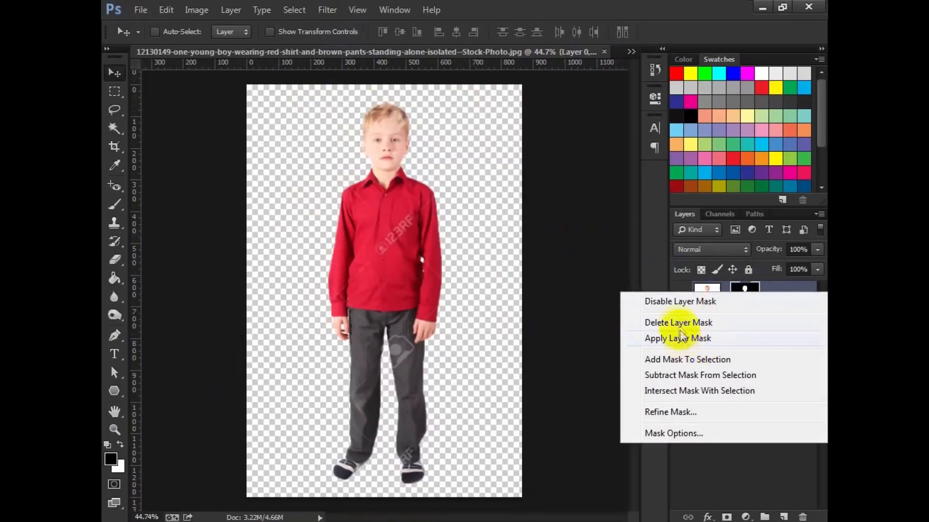
click(658, 301)
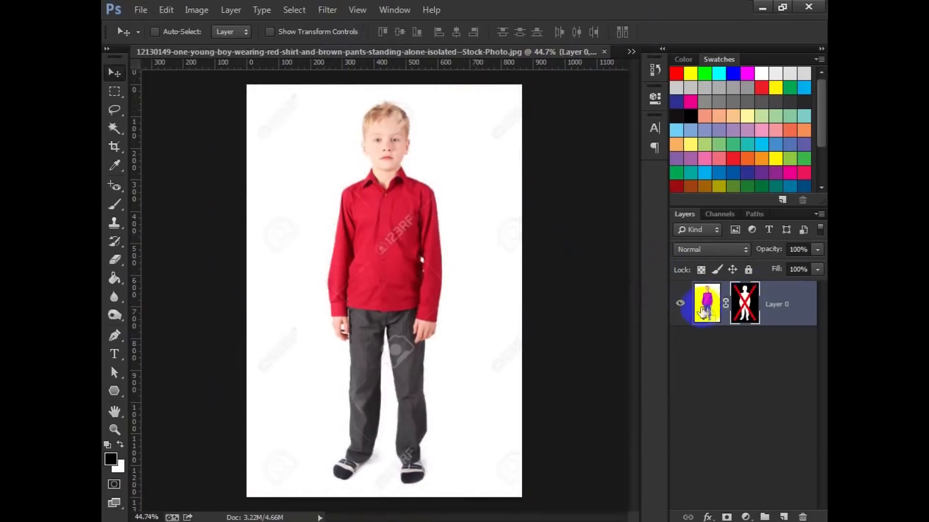
Step: Re-enable the boy's layer mask and duplicate Layer 0 into the Photo Manipulation document as Layer 2
click(752, 307)
right_click(741, 296)
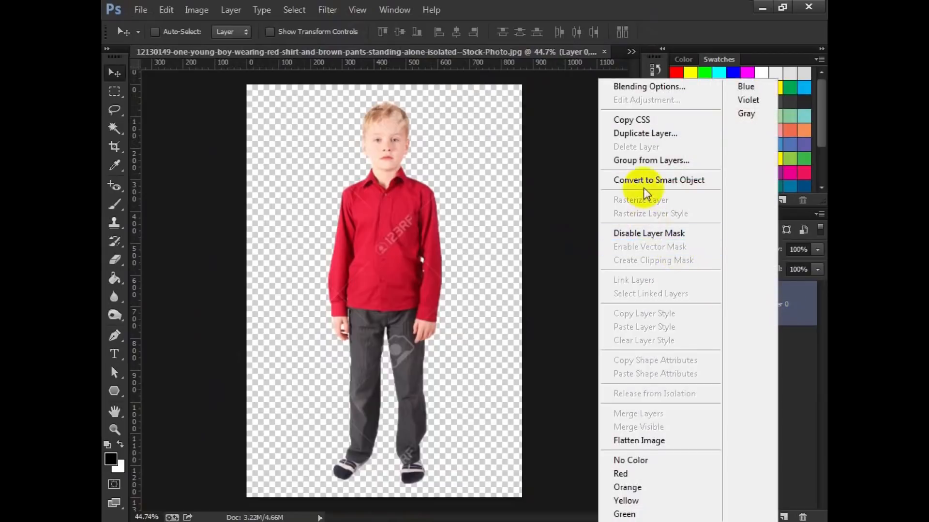
click(642, 132)
click(482, 213)
click(426, 236)
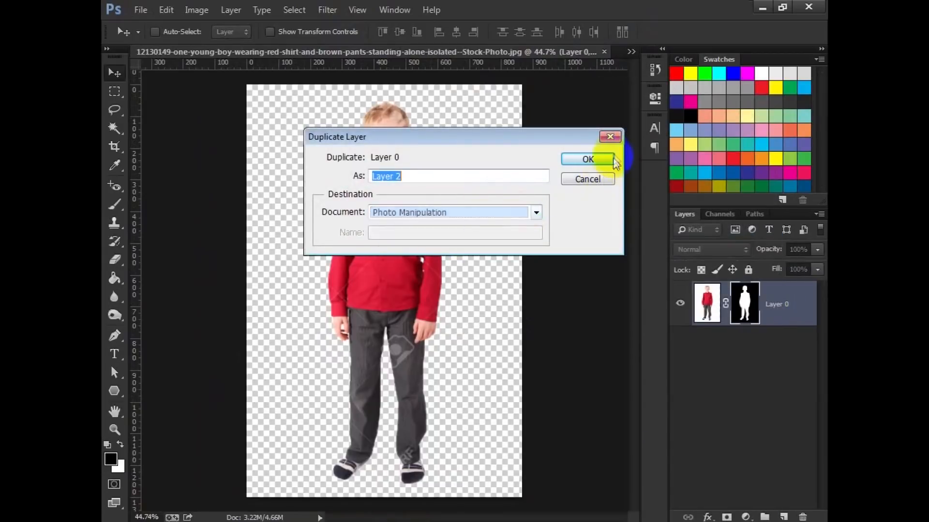
click(591, 161)
Step: Close the boy photo without saving and move the copied boy down onto the wooden floor
click(604, 52)
click(443, 209)
click(788, 305)
drag(266, 187, 315, 375)
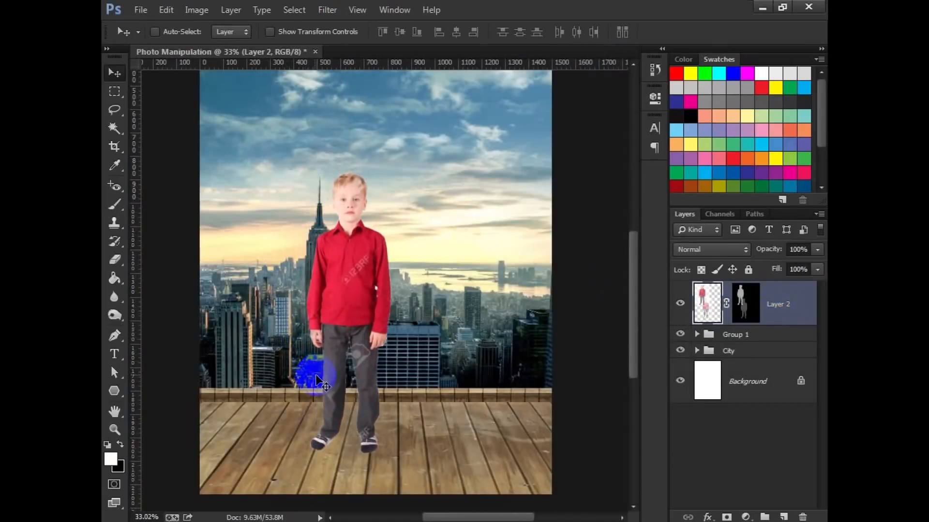
key(ctrl+0)
key(ctrl+t)
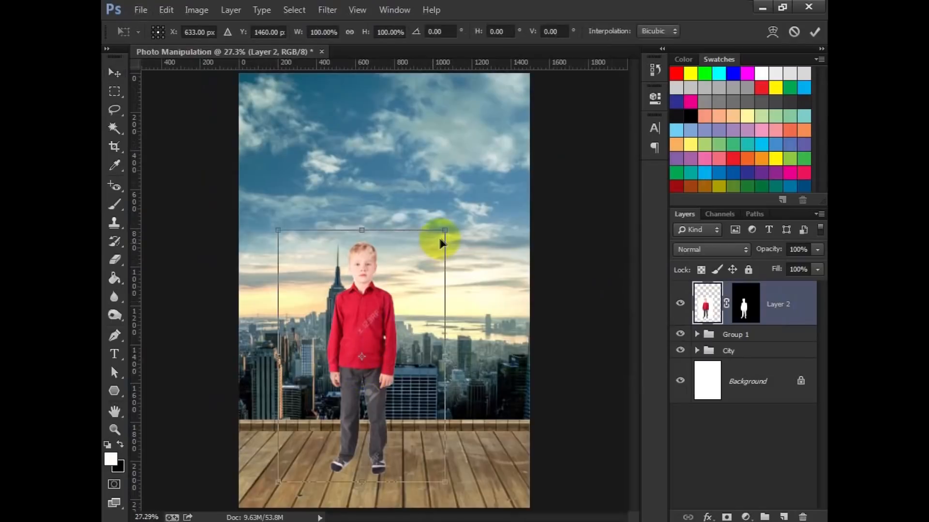
drag(446, 225, 549, 140)
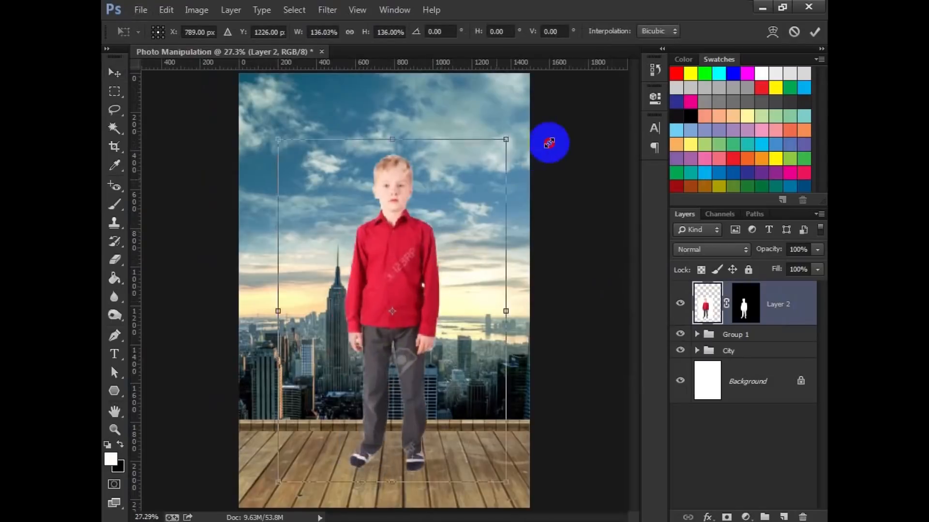
click(794, 32)
Step: Convert the boy's layer, Layer 2, to a smart object and scale it up to about 153%
right_click(769, 301)
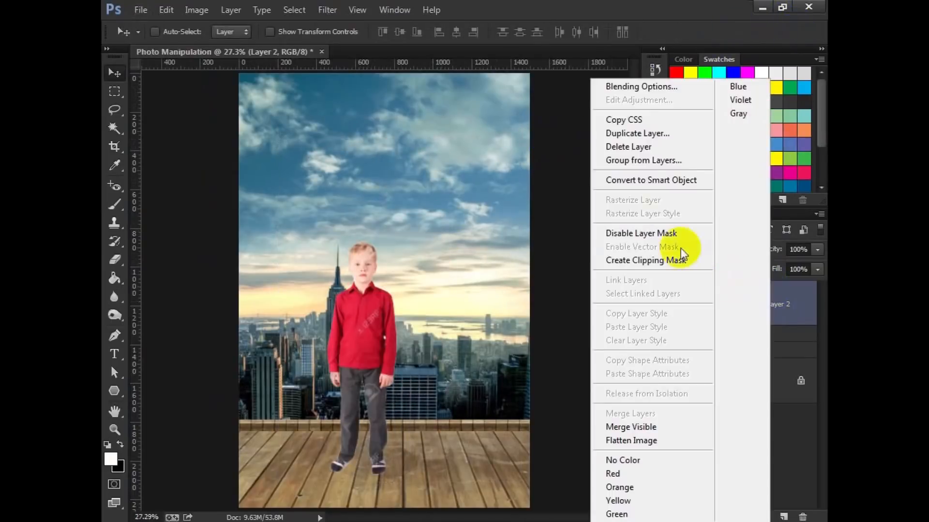
click(641, 180)
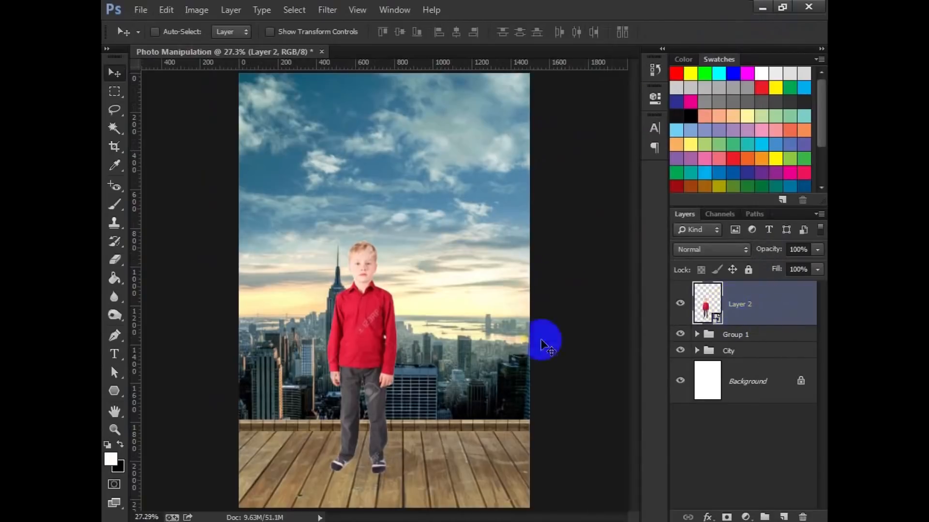
key(ctrl+t)
drag(400, 242, 402, 217)
click(815, 31)
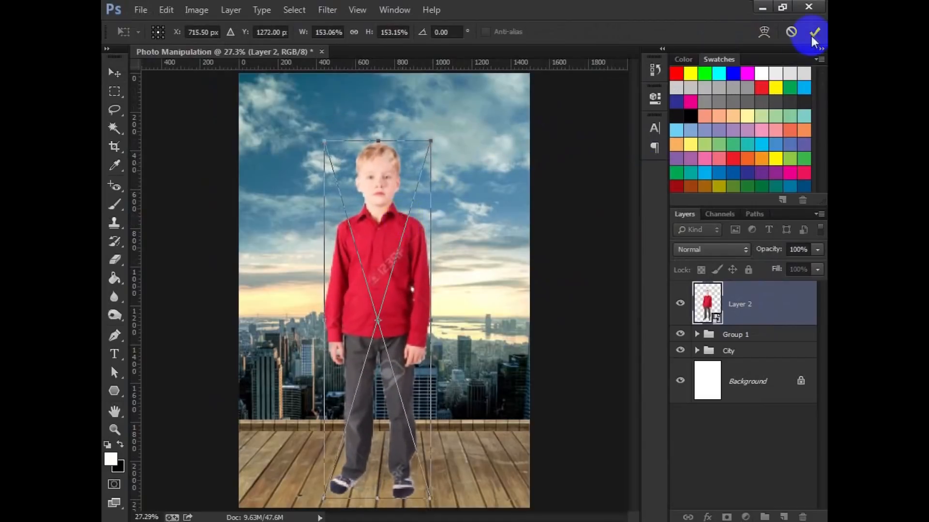
Step: Move the boy sideways so he stands clear of the tall skyscraper
scroll(408, 310, down, 1)
drag(408, 316, 454, 321)
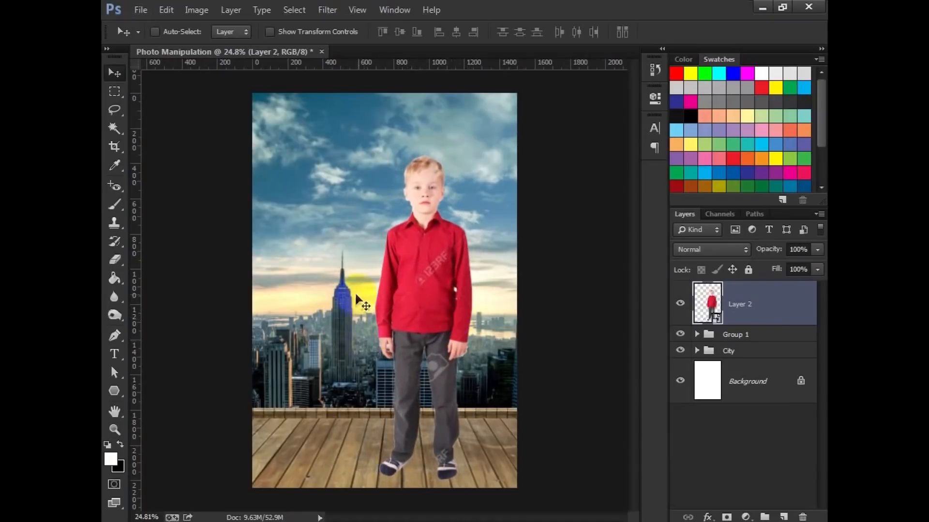
drag(414, 278, 440, 281)
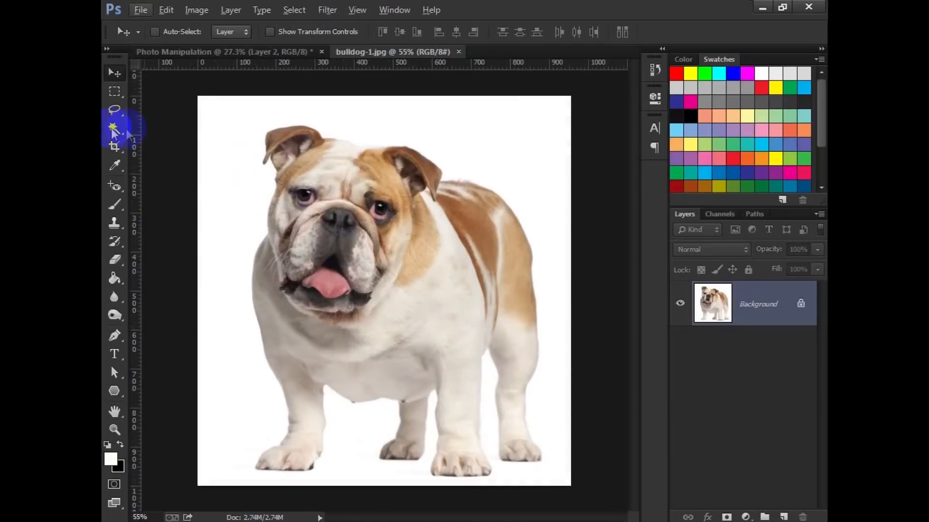
Step: Select the bulldog in bulldog-1.jpg with the Quick Selection tool and hide its white background with a layer mask
drag(115, 130, 160, 127)
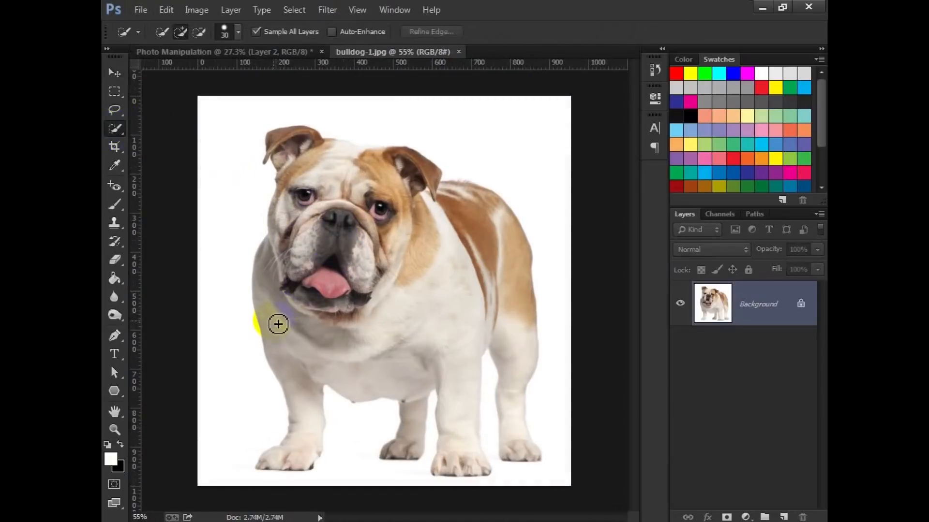
key(bracketright)
key(bracketright)
key(bracketright)
mouse_move(277, 286)
mouse_down()
mouse_move(296, 258)
mouse_move(305, 197)
mouse_up()
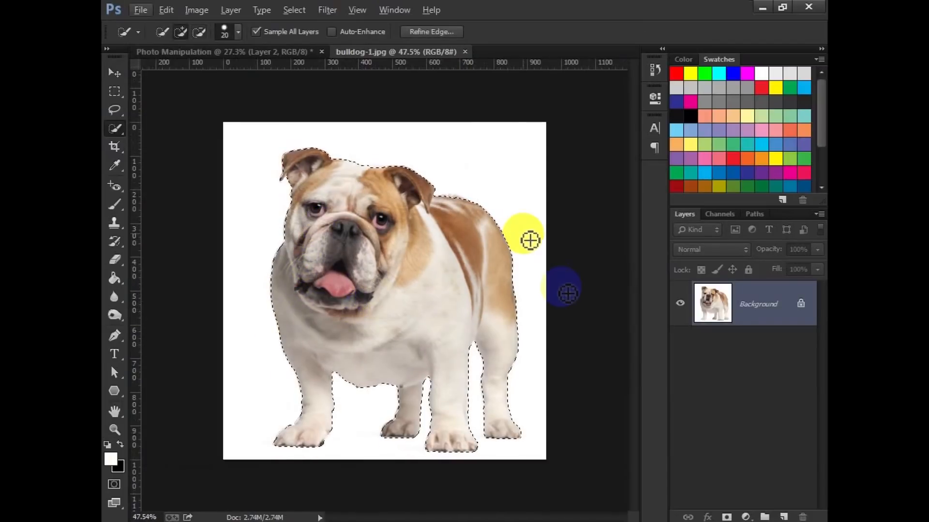
click(727, 517)
scroll(482, 321, up, 1)
Step: Bring the masked bulldog into the Photo Manipulation document, scale it down and place it on the floor beside the boy
click(114, 73)
scroll(315, 97, up, 1)
drag(302, 54, 337, 320)
key(ctrl+t)
drag(413, 285, 376, 311)
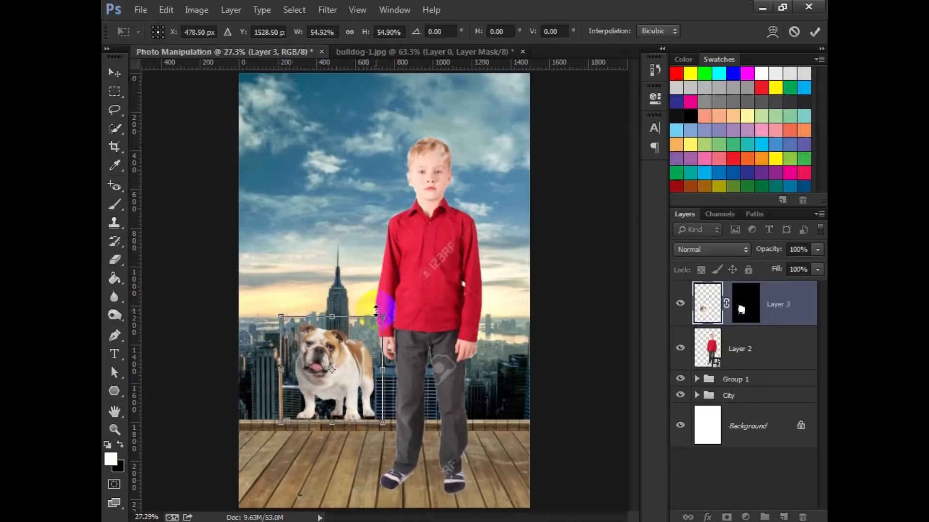
drag(360, 352, 355, 410)
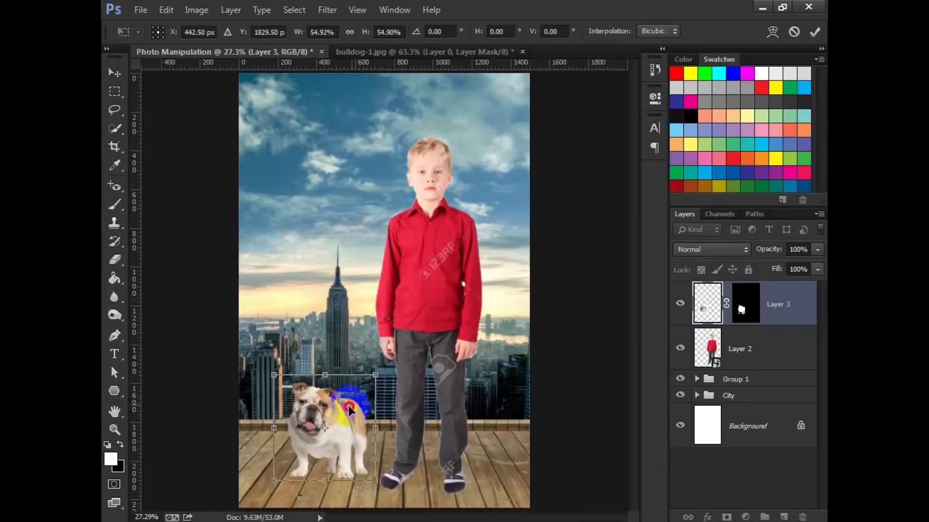
drag(375, 376, 348, 434)
key(Return)
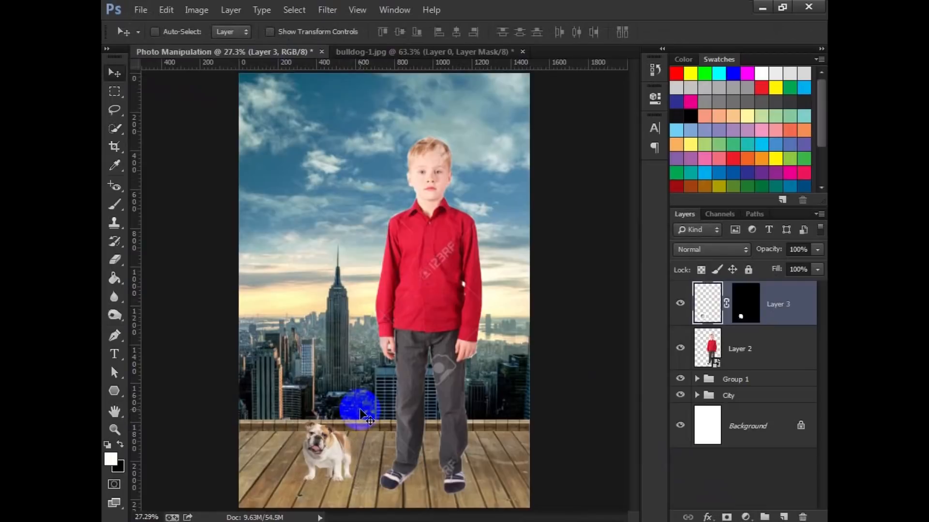
Step: Enlarge the bulldog slightly while keeping it standing on the wooden floor
key(ctrl+t)
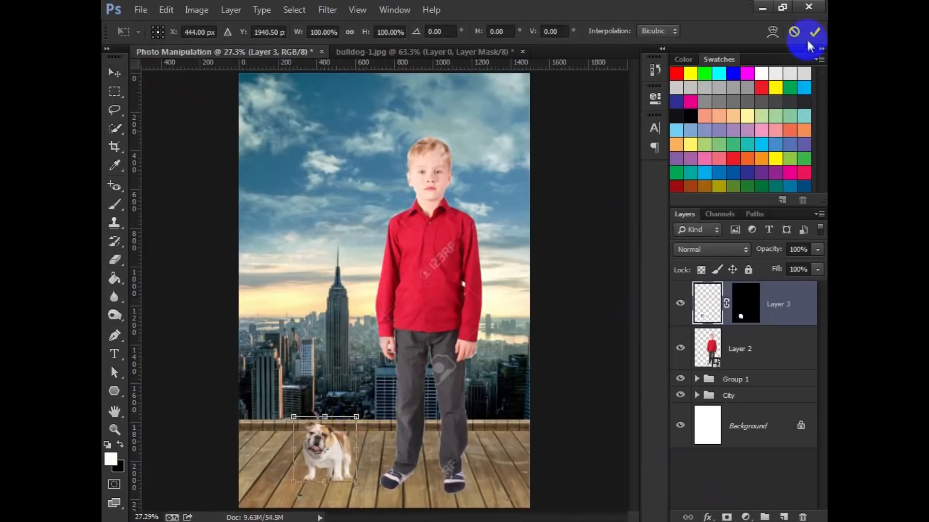
drag(356, 416, 367, 406)
key(Return)
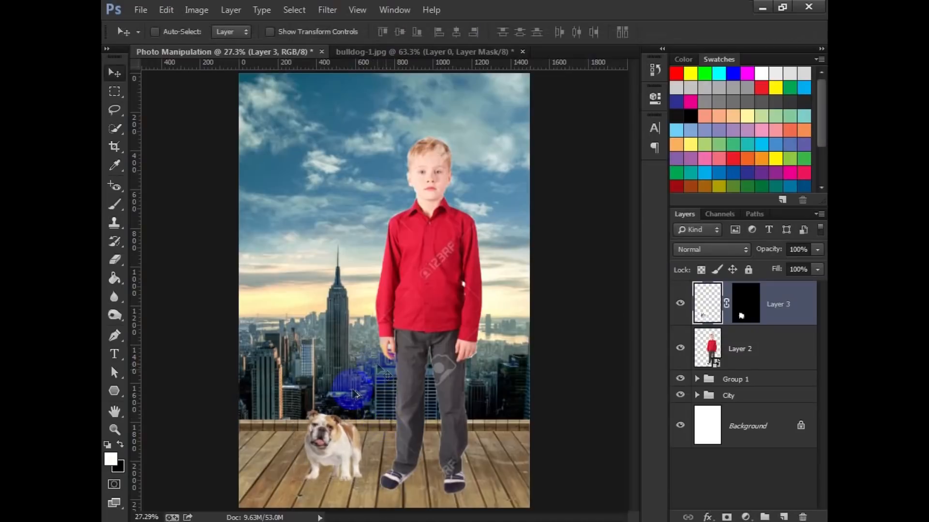
Step: Examine the bulldog's cut-out edges and its size relative to the boy in the whole composition
scroll(314, 433, up, 10)
drag(327, 430, 320, 323)
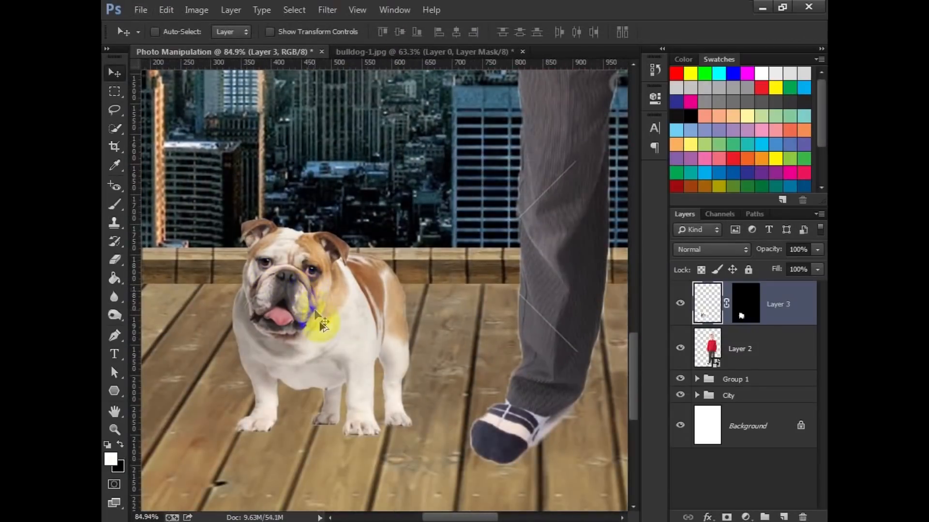
scroll(320, 322, down, 3)
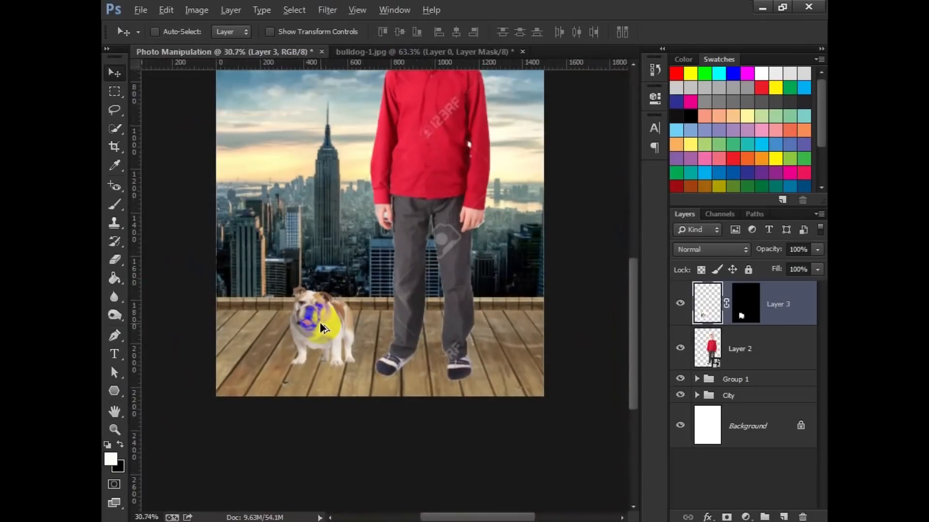
scroll(320, 322, down, 1)
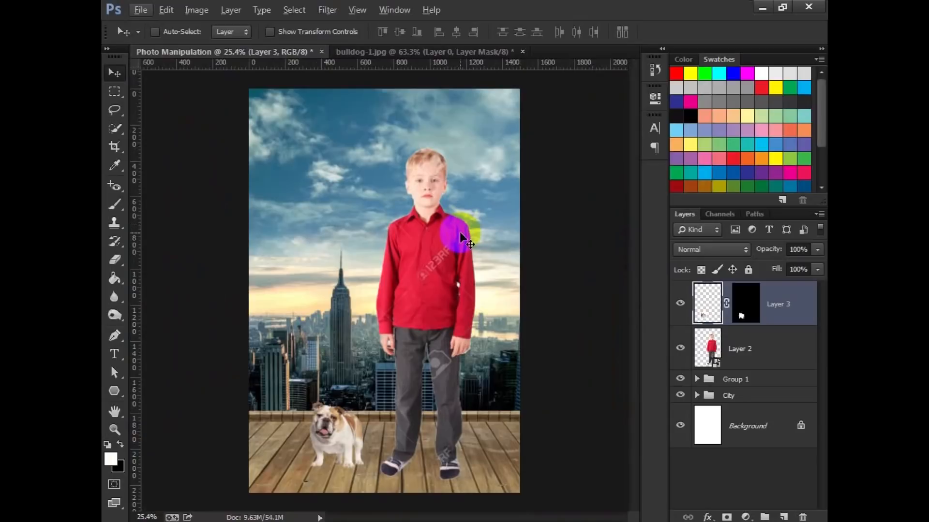
scroll(433, 245, up, 2)
scroll(433, 245, down, 2)
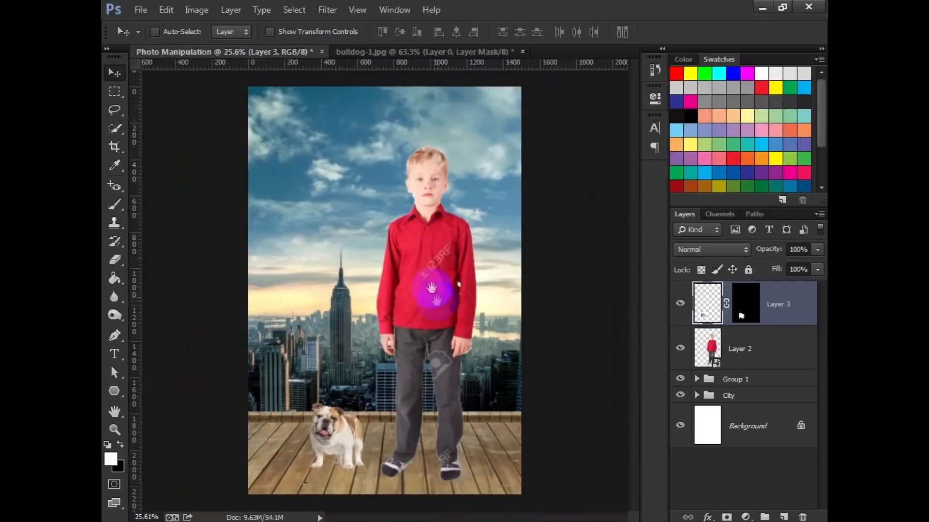
scroll(429, 270, up, 2)
drag(429, 270, 396, 228)
scroll(402, 228, down, 1)
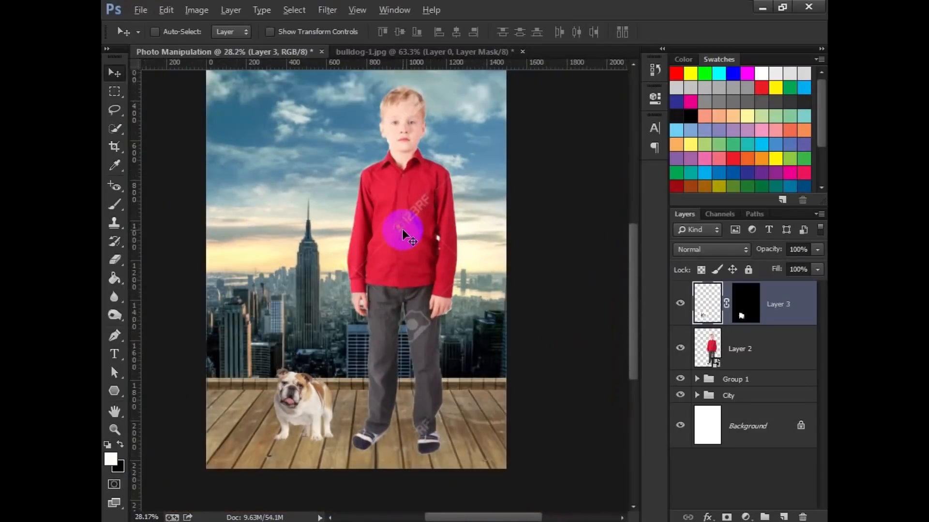
scroll(355, 257, down, 1)
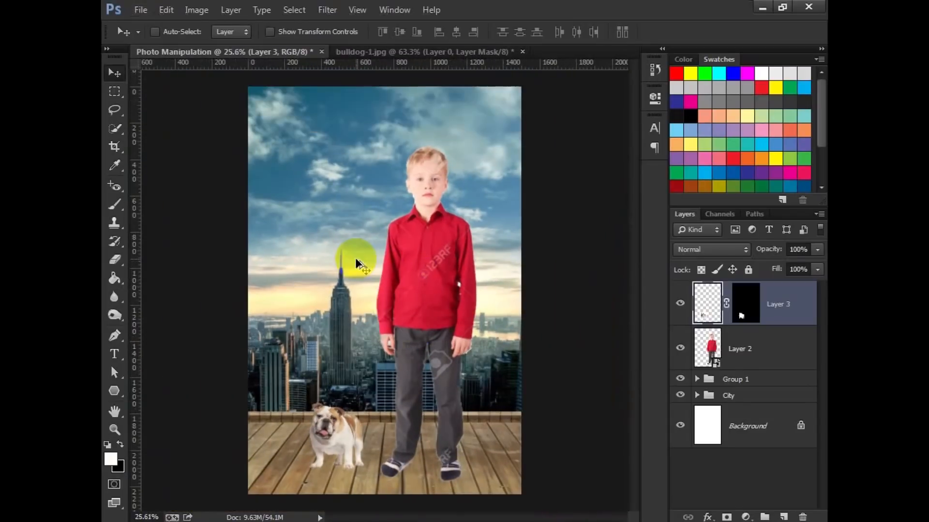
Step: Close the bulldog-1.jpg document without saving its changes
click(522, 51)
click(464, 213)
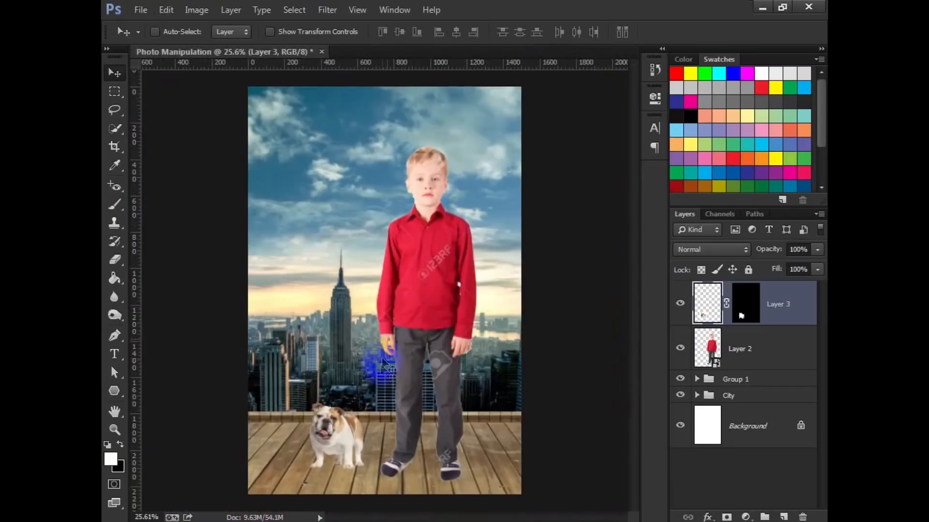
Step: Examine how the lighting on the boy and bulldog fits the skyline and how their feet meet the floor
scroll(382, 368, up, 2)
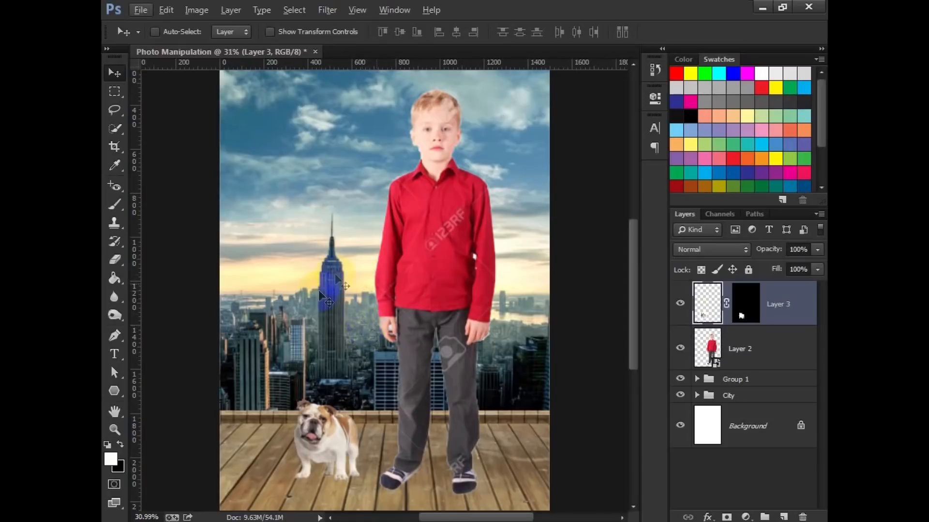
drag(316, 272, 440, 105)
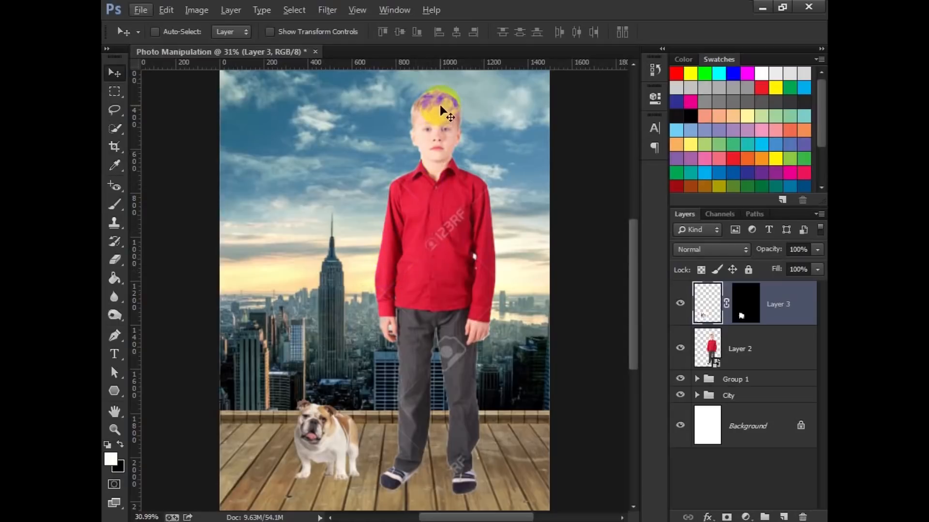
drag(431, 285, 440, 127)
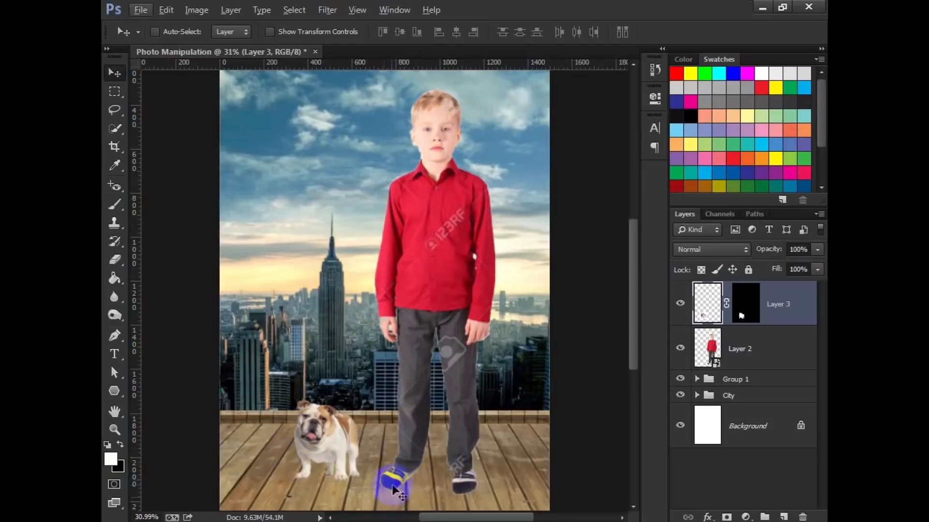
drag(393, 486, 401, 478)
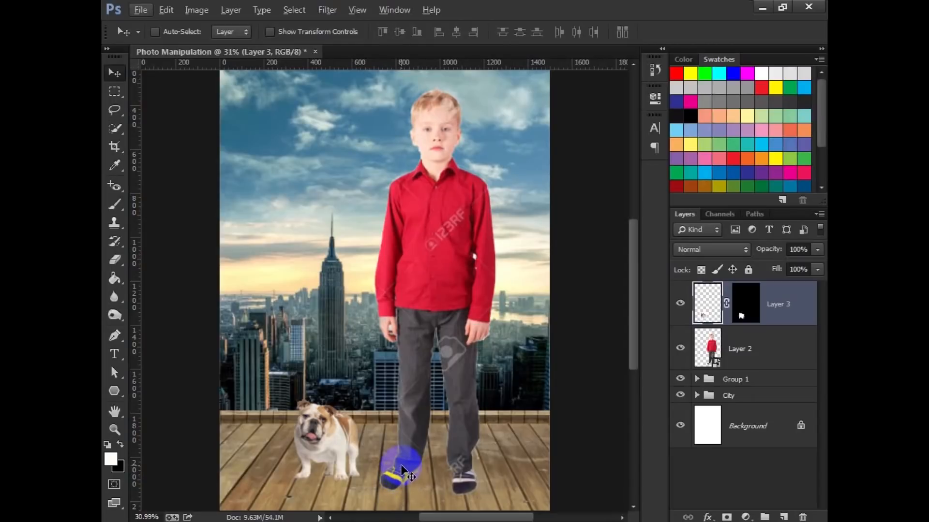
scroll(443, 455, up, 5)
drag(421, 442, 481, 314)
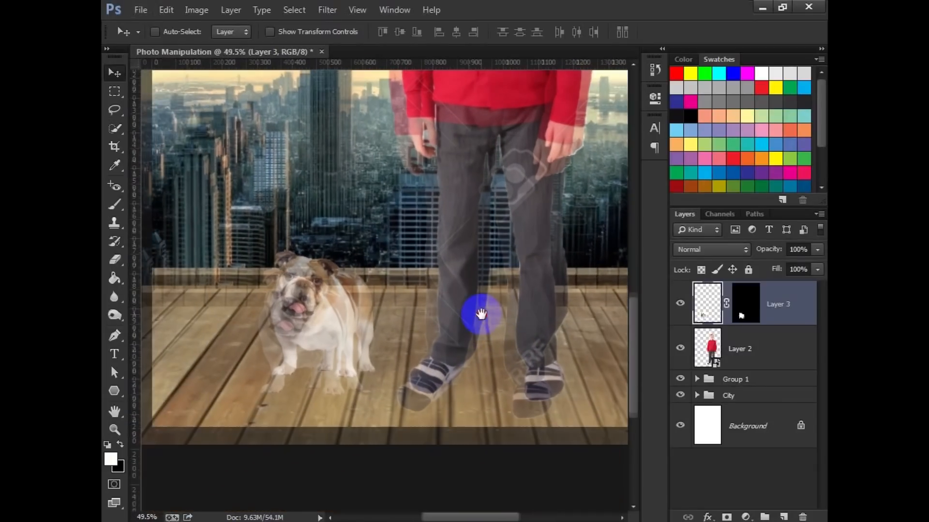
scroll(481, 319, down, 4)
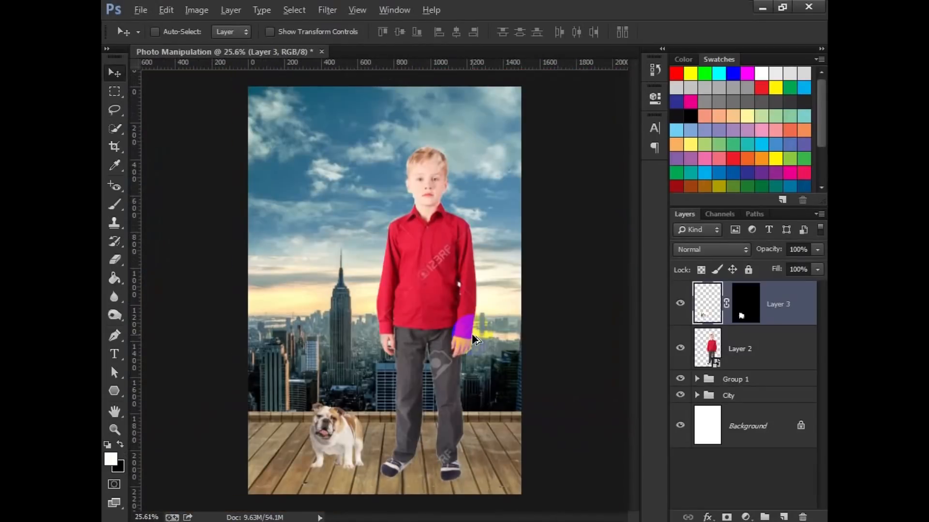
scroll(476, 340, up, 1)
drag(472, 335, 743, 313)
key(ctrl+t)
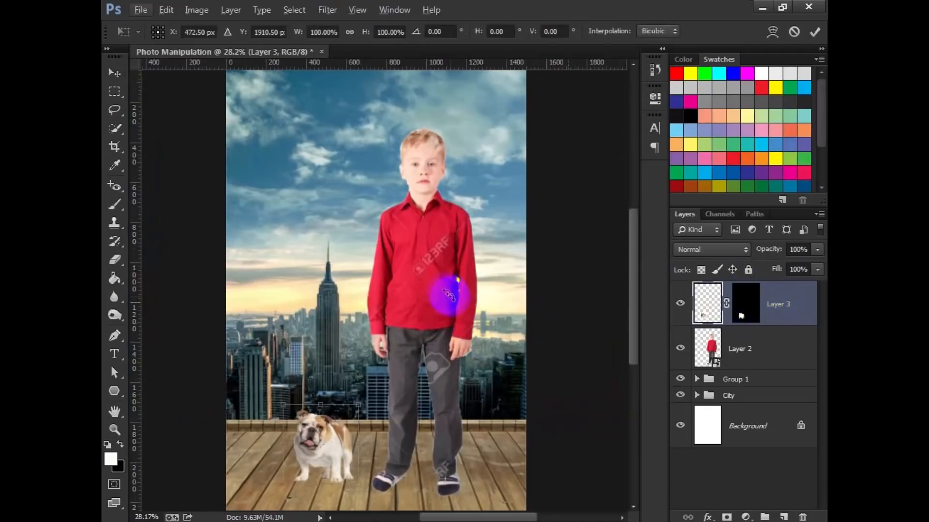
right_click(349, 428)
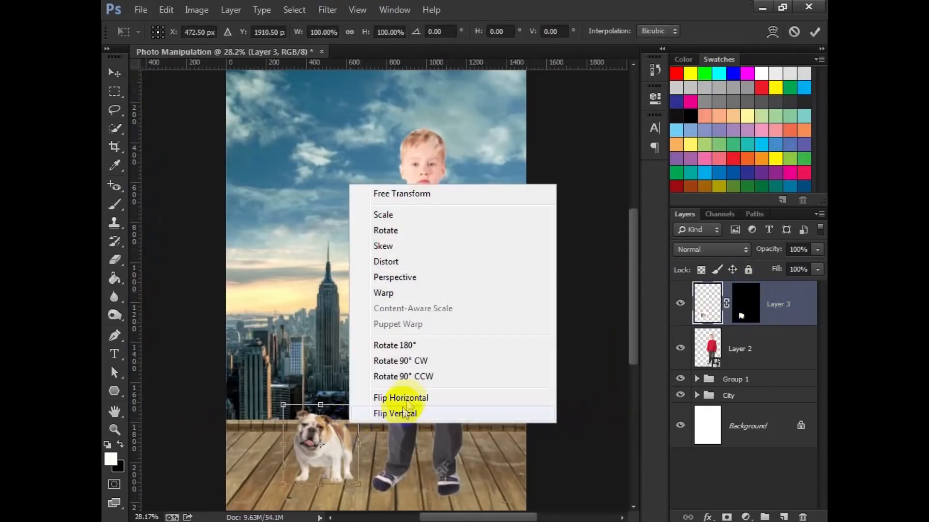
click(409, 394)
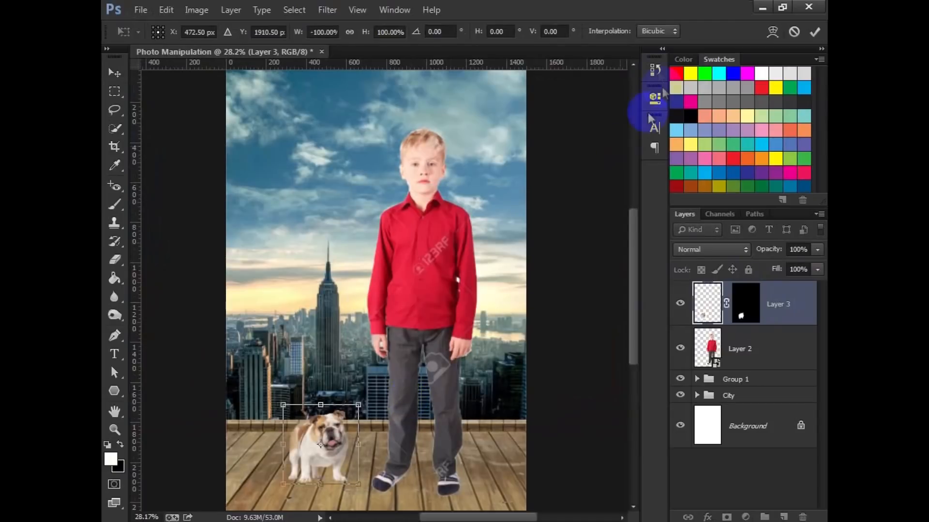
click(793, 31)
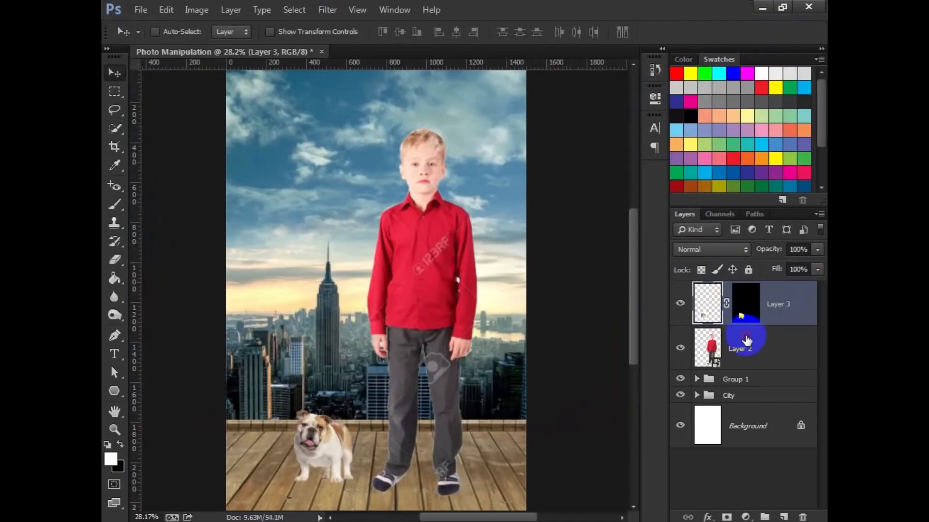
Step: Select the boy's layer and examine how the boy fits against the skyline and the wooden floor
click(746, 340)
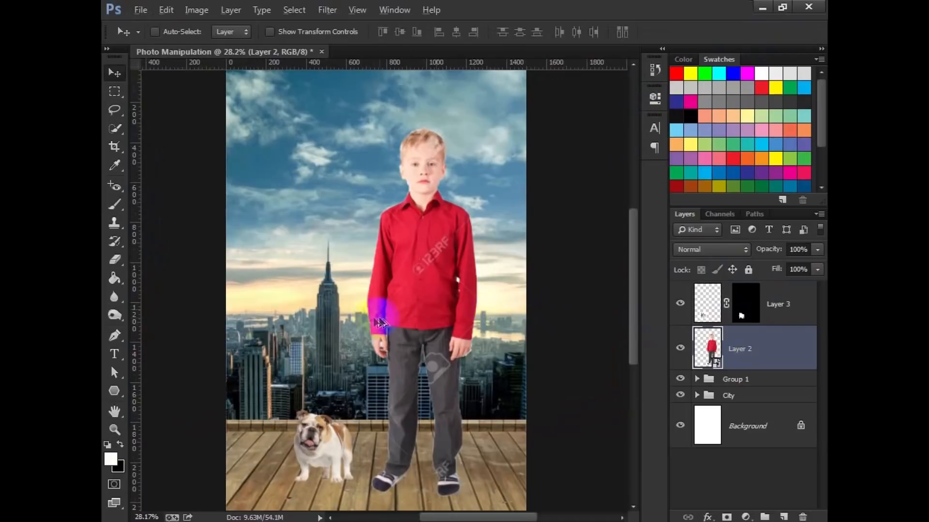
scroll(378, 317, up, 4)
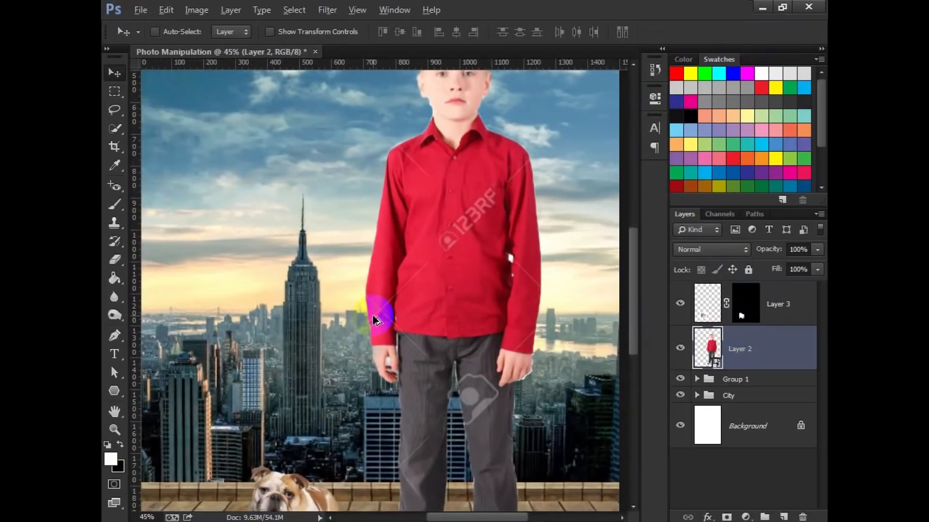
scroll(377, 319, down, 3)
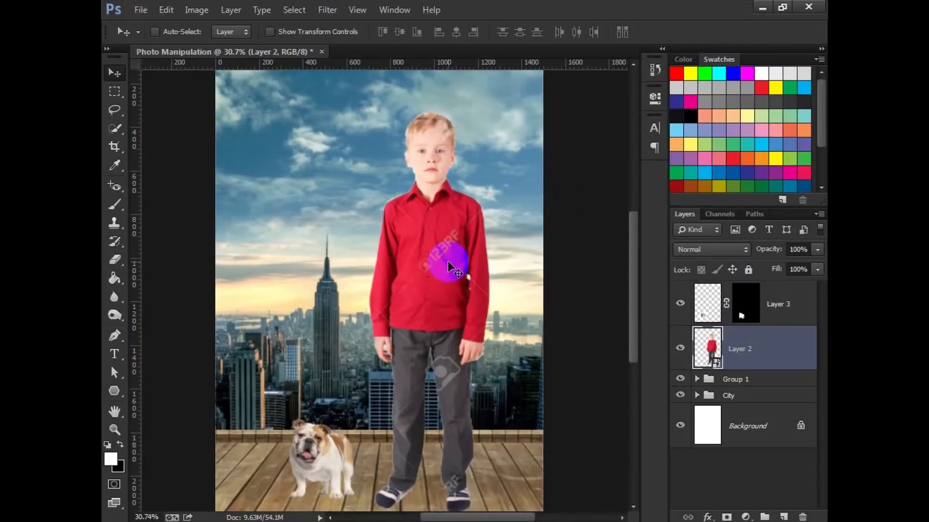
scroll(448, 260, down, 1)
drag(415, 364, 428, 303)
scroll(430, 319, up, 2)
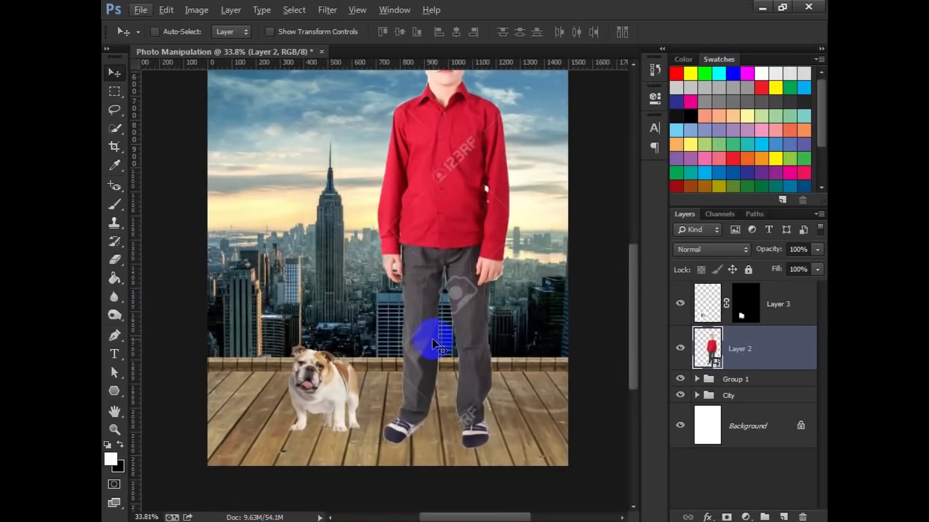
scroll(433, 337, up, 2)
scroll(433, 334, down, 3)
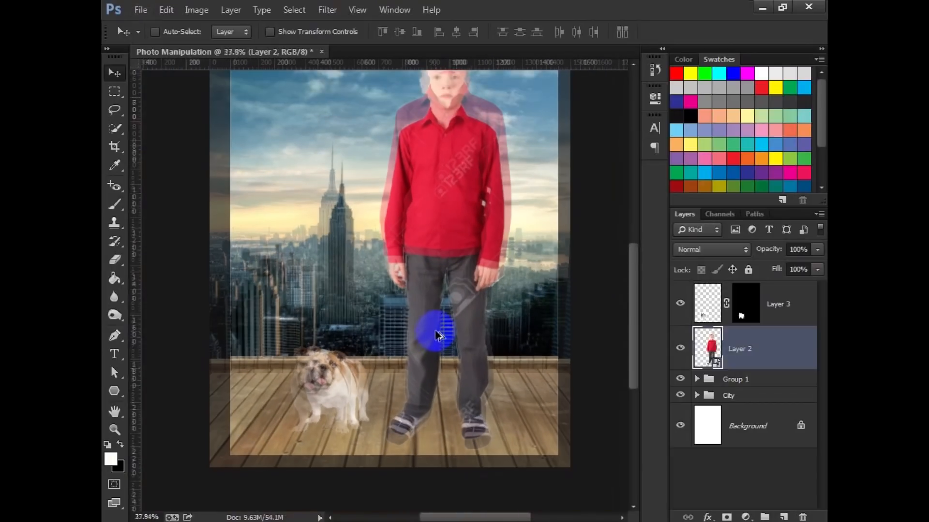
scroll(501, 281, up, 2)
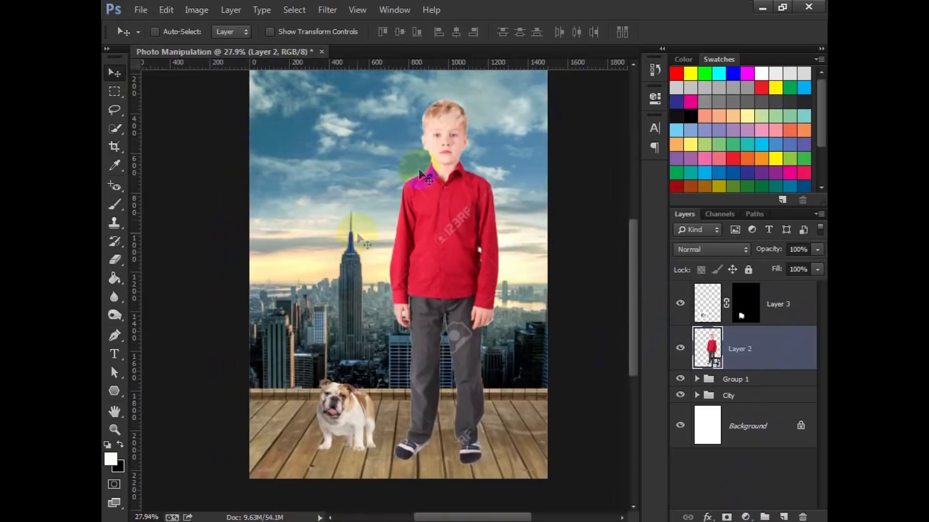
Step: Rasterize the boy's layer and warm its midtones with Color Balance, setting yellow–blue to -30 and adding red
right_click(756, 346)
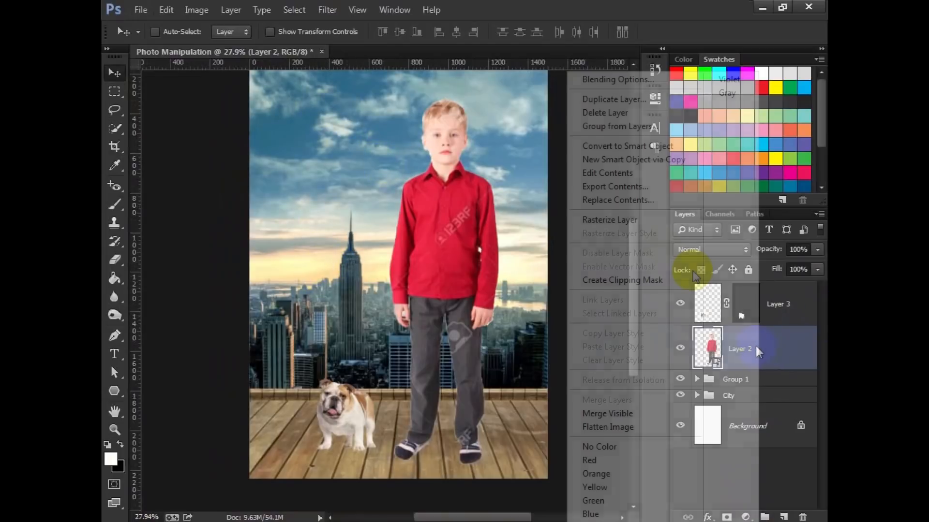
click(645, 220)
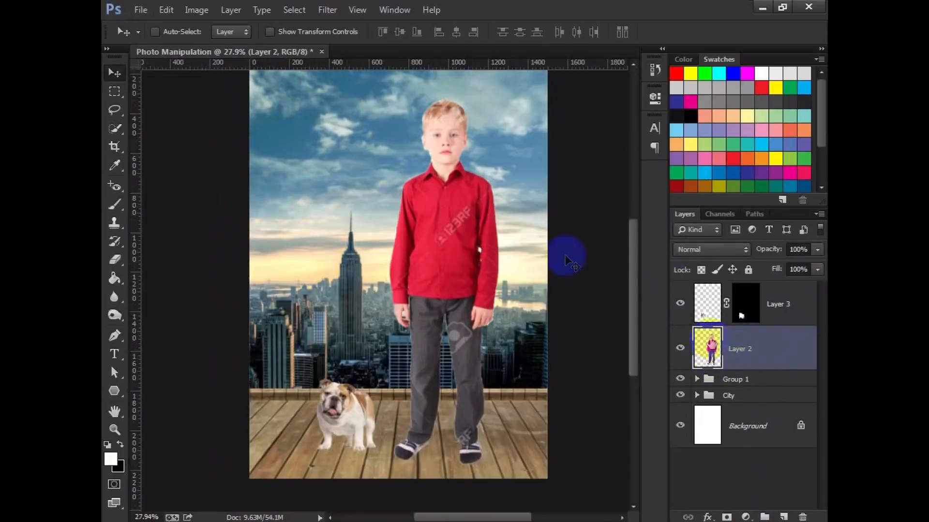
click(218, 12)
mouse_move(210, 11)
click(220, 42)
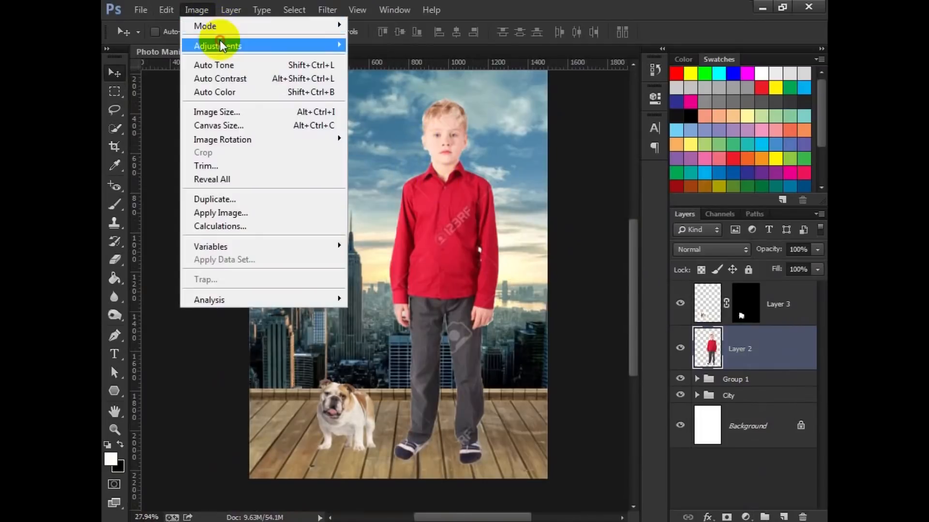
click(409, 127)
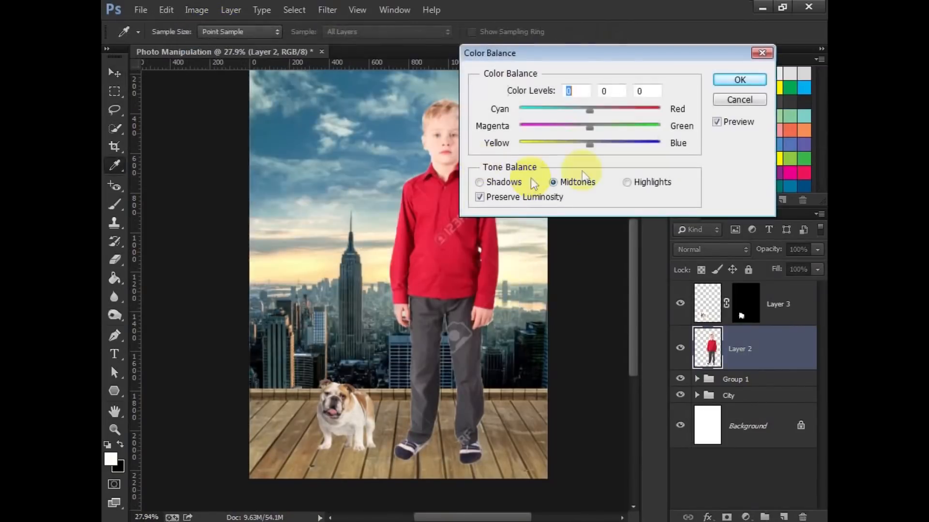
drag(586, 54, 664, 88)
drag(666, 178, 645, 178)
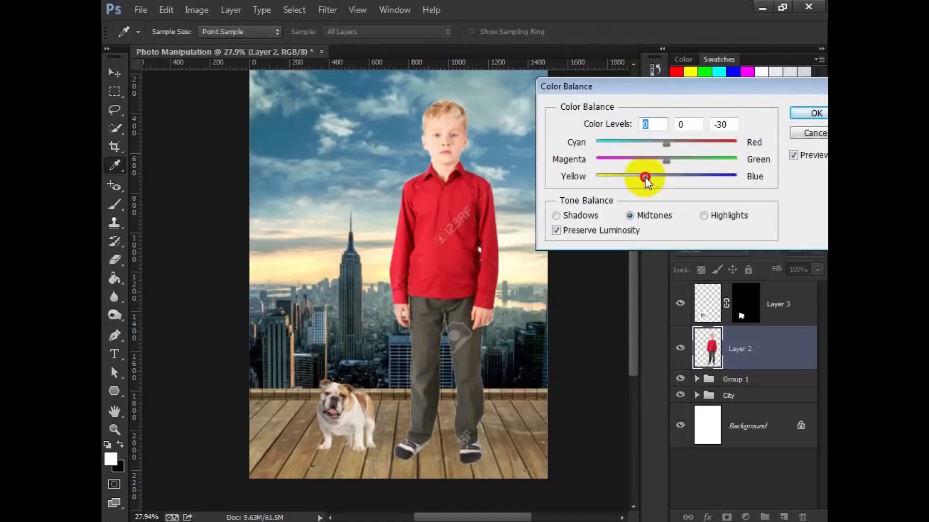
mouse_move(666, 144)
mouse_down()
mouse_move(683, 145)
mouse_move(659, 160)
mouse_up()
click(815, 113)
key(v)
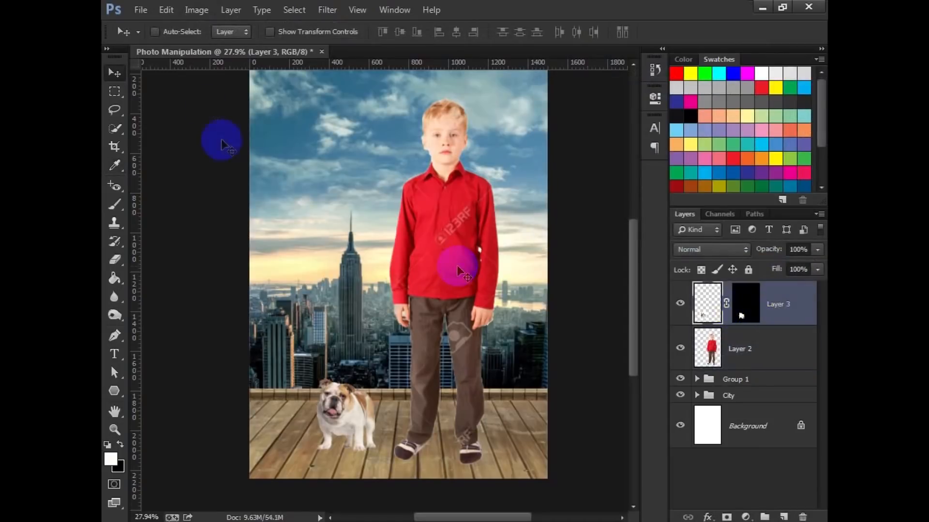
Step: Warm the bulldog layer's midtones with Color Balance, setting cyan–red to +19 and yellow–blue to -30
click(199, 11)
mouse_move(217, 46)
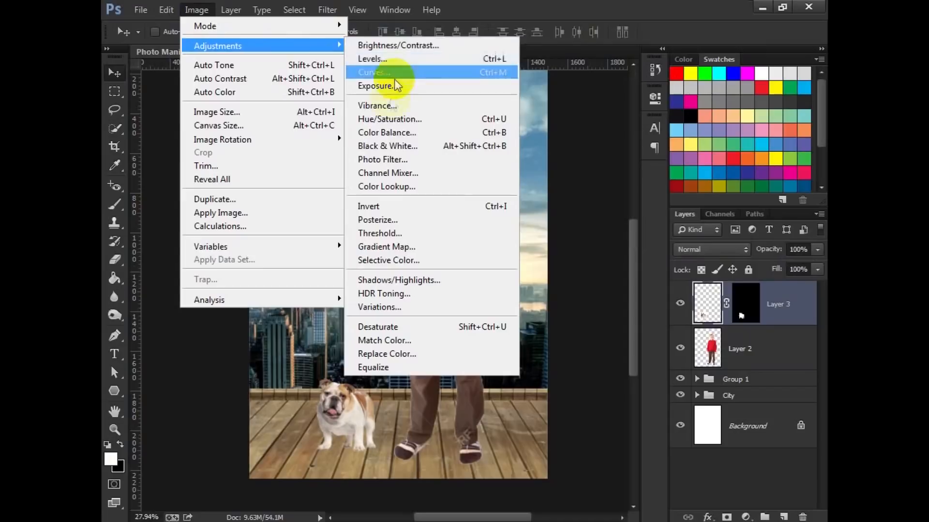
click(384, 132)
drag(659, 178, 645, 178)
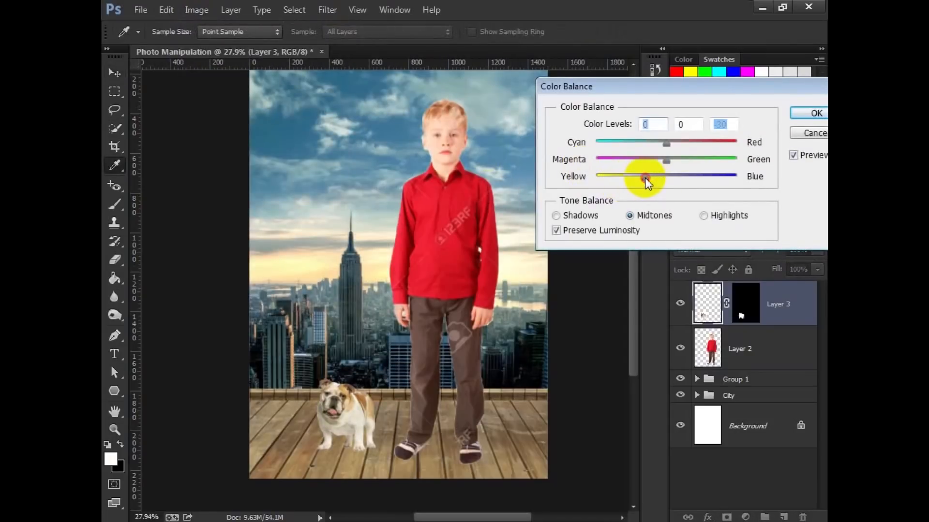
drag(670, 144, 680, 145)
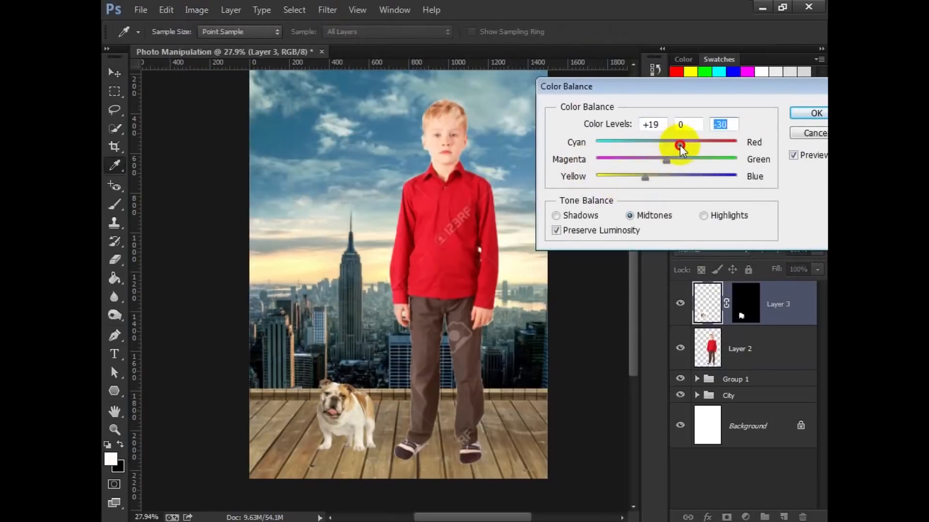
click(812, 114)
key(v)
Step: Add a new empty layer directly above Group 1, beneath the boy and bulldog layers
scroll(349, 406, up, 6)
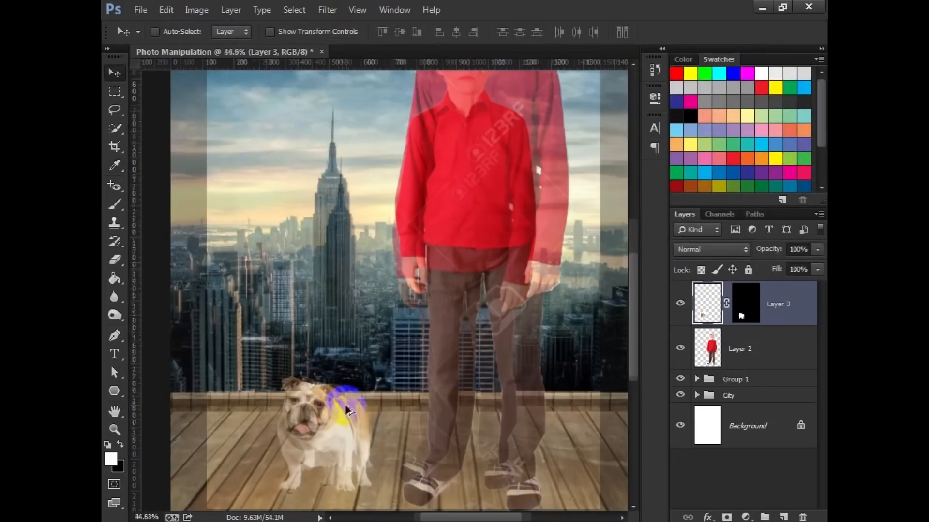
drag(352, 338, 405, 151)
drag(358, 315, 349, 244)
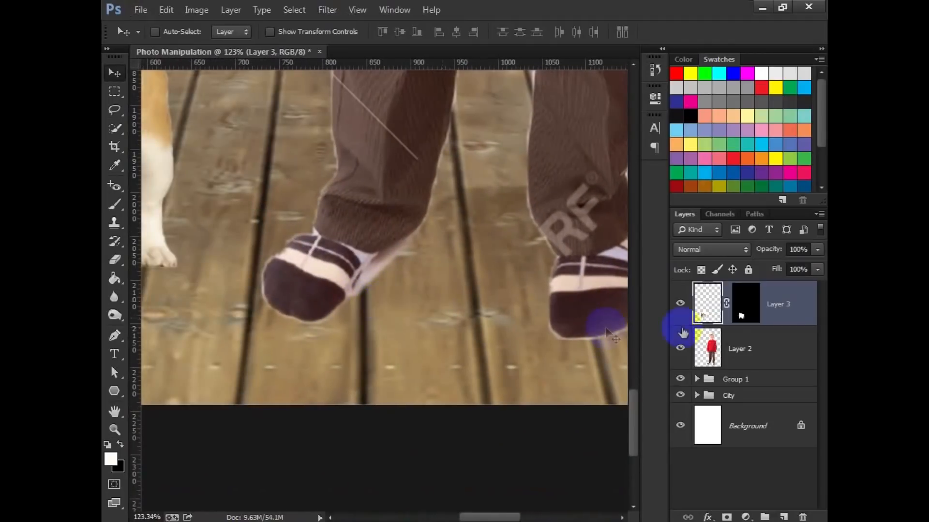
click(747, 380)
click(783, 517)
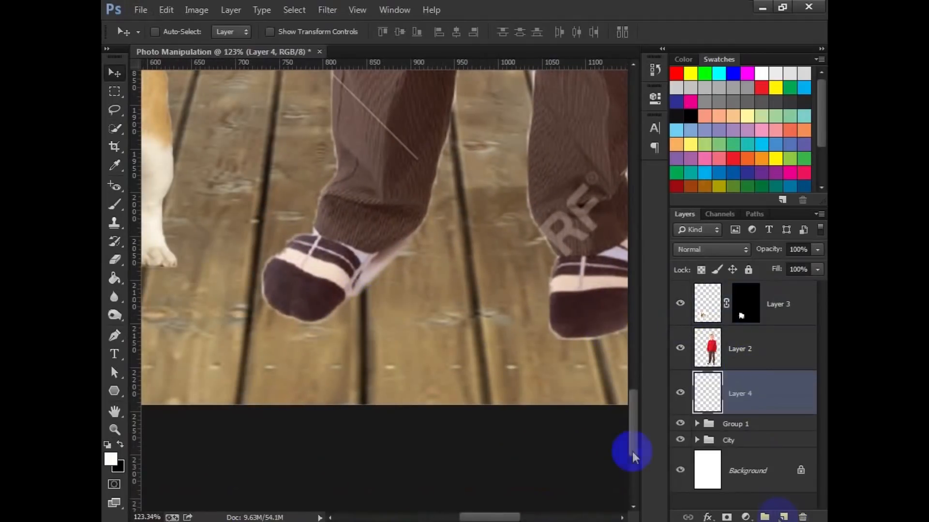
Step: Paint black contact shadows around the boy's feet on the new layer, starting with a 26 px brush at 0% hardness
right_click(115, 204)
click(163, 210)
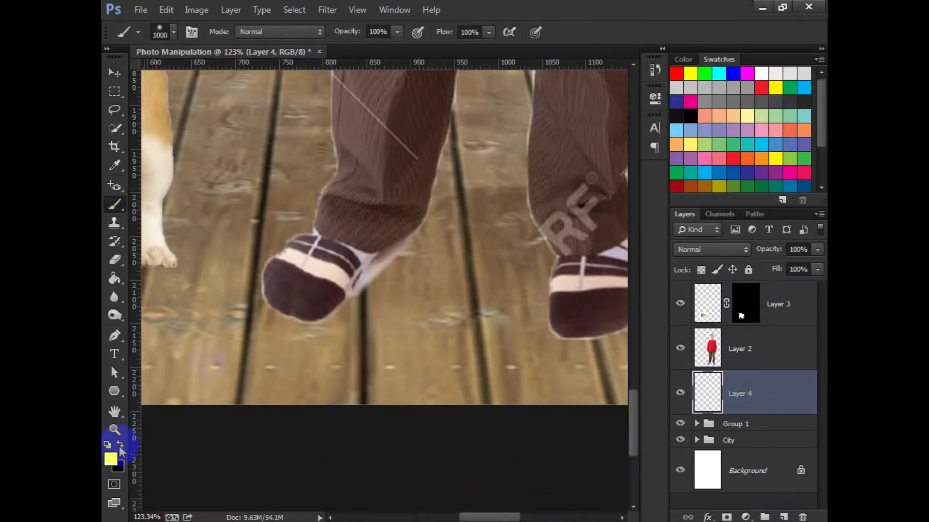
right_click(393, 238)
click(442, 261)
drag(442, 261, 435, 262)
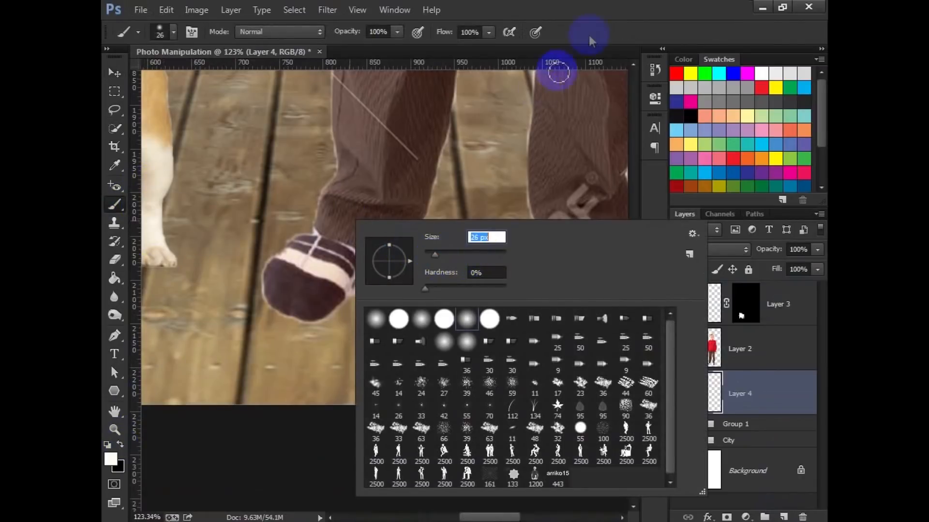
key(Return)
click(120, 445)
mouse_move(362, 318)
mouse_down()
mouse_move(409, 244)
mouse_move(382, 246)
mouse_move(309, 314)
mouse_move(289, 303)
mouse_move(306, 307)
mouse_move(371, 261)
mouse_move(367, 251)
mouse_move(322, 298)
mouse_move(283, 303)
mouse_move(368, 290)
mouse_up()
drag(442, 276, 186, 292)
mouse_move(298, 287)
mouse_down()
mouse_move(294, 329)
mouse_move(304, 335)
mouse_move(352, 315)
mouse_move(360, 303)
mouse_move(354, 263)
mouse_move(365, 306)
mouse_move(356, 318)
mouse_move(296, 333)
mouse_move(318, 339)
mouse_move(346, 326)
mouse_move(364, 291)
mouse_move(353, 327)
mouse_move(361, 320)
mouse_move(294, 334)
mouse_move(346, 315)
mouse_move(353, 271)
mouse_up()
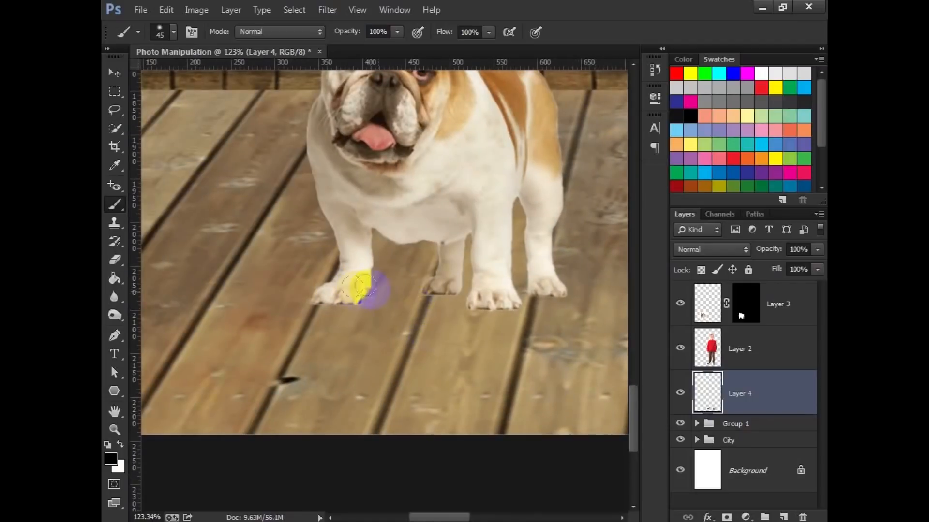
Step: Paint black contact shadows beneath the bulldog's paws with a soft 20 px brush
scroll(354, 290, up, 2)
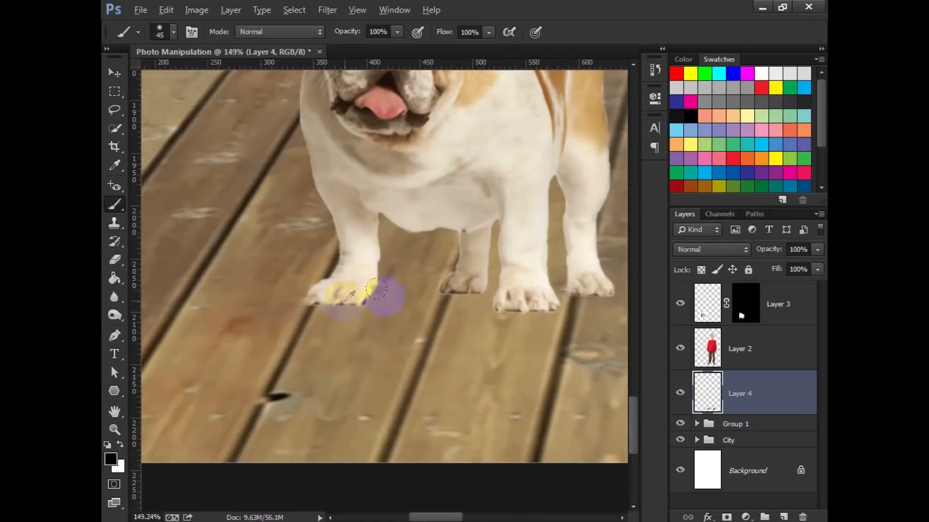
key(bracketleft)
key(bracketleft)
key(bracketleft)
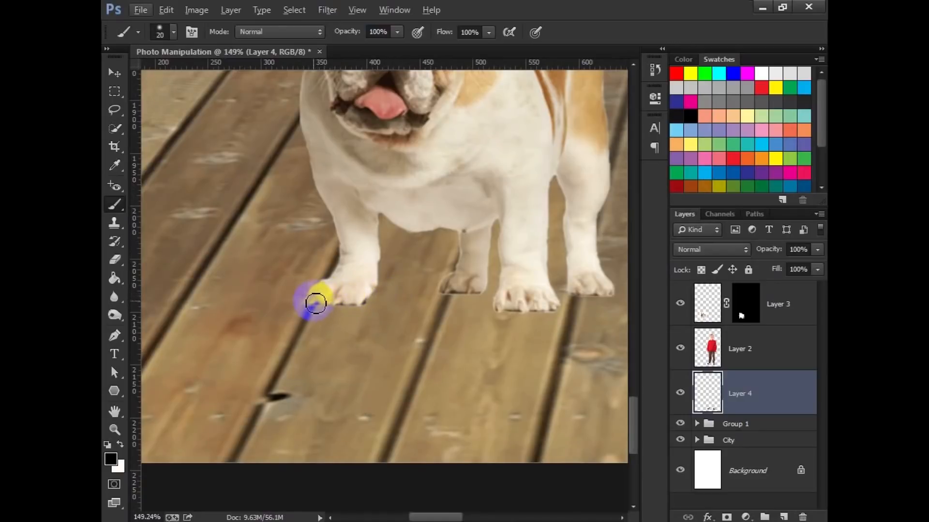
mouse_move(321, 304)
mouse_down()
mouse_move(372, 290)
mouse_move(310, 302)
mouse_up()
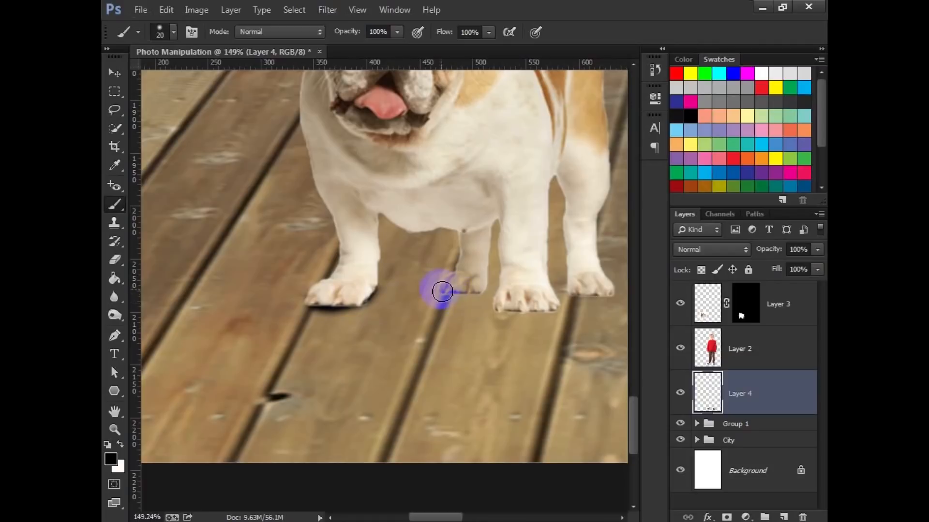
drag(453, 294, 475, 289)
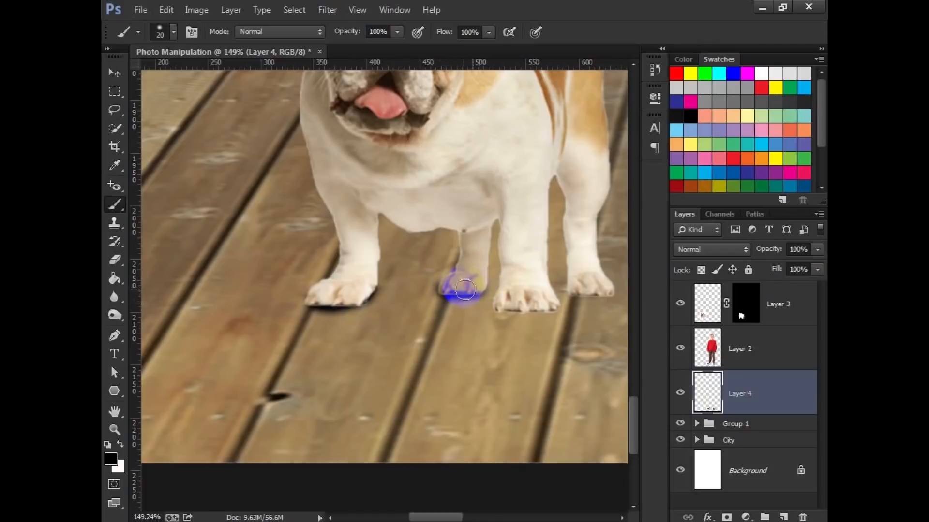
mouse_move(504, 309)
mouse_down()
mouse_move(596, 293)
mouse_move(595, 282)
mouse_move(529, 285)
mouse_up()
scroll(529, 286, down, 3)
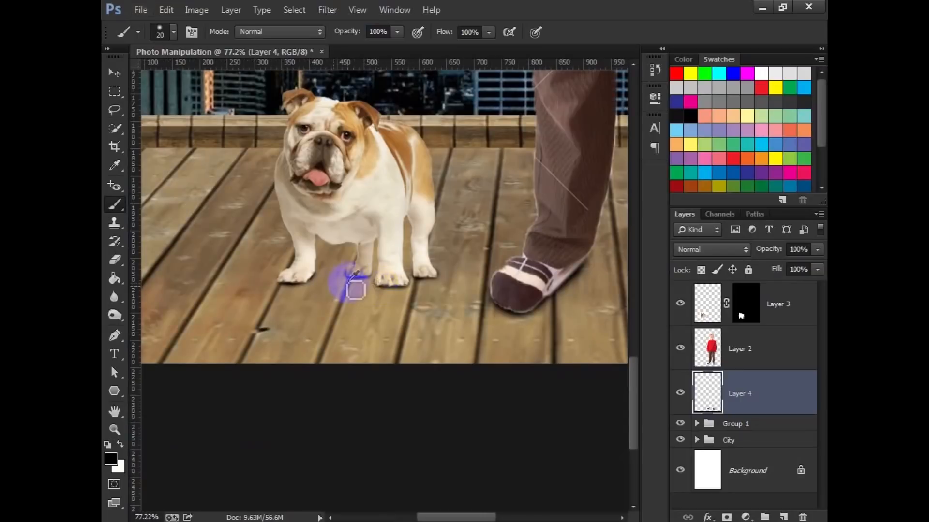
drag(356, 291, 317, 277)
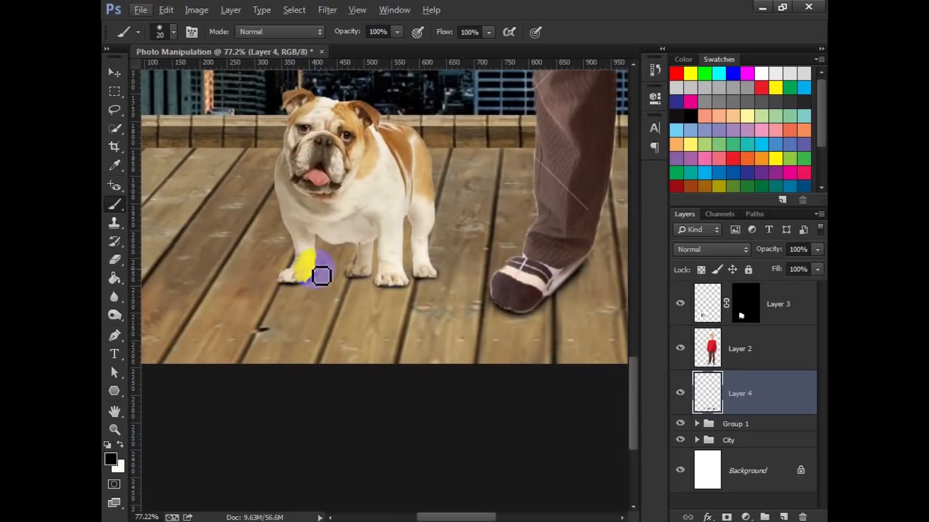
Step: Add another layer above the contact shadows and place one soft black 250 px dab on the floor beside the bulldog
scroll(321, 276, down, 1)
click(783, 517)
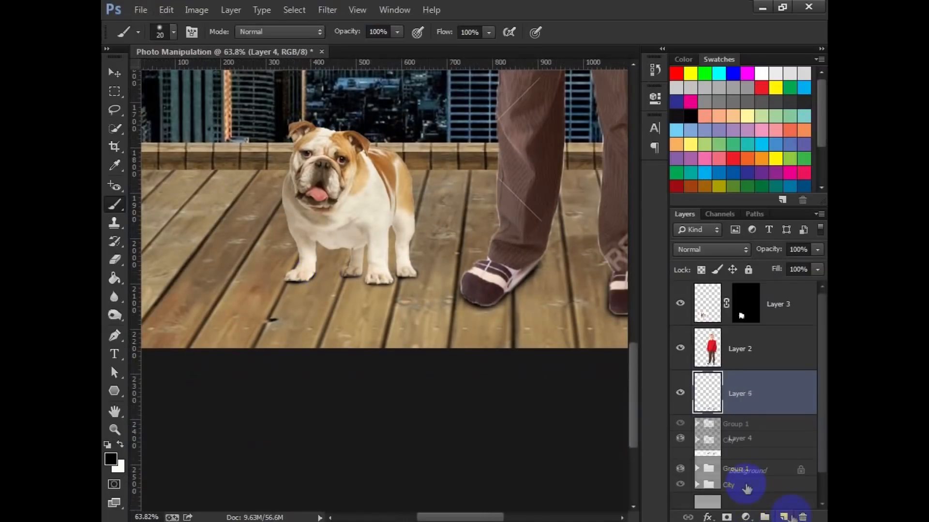
drag(421, 232, 423, 263)
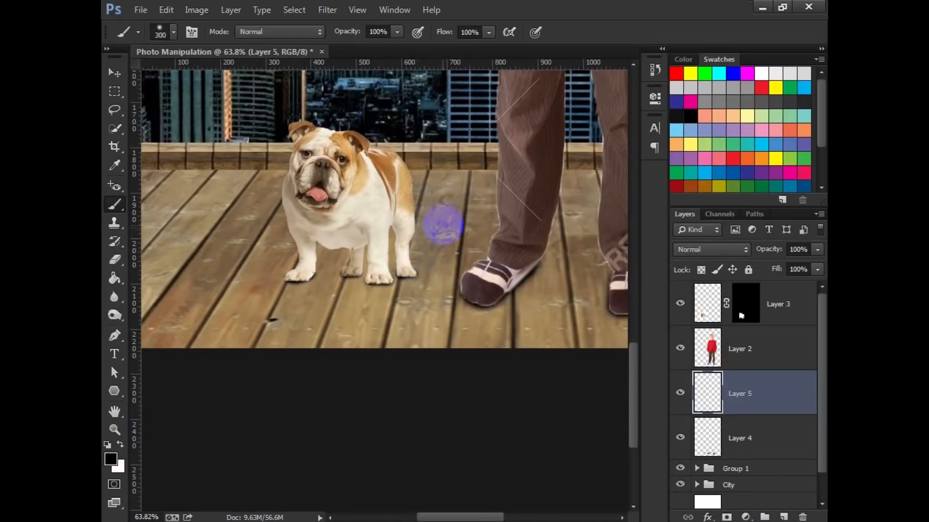
click(439, 191)
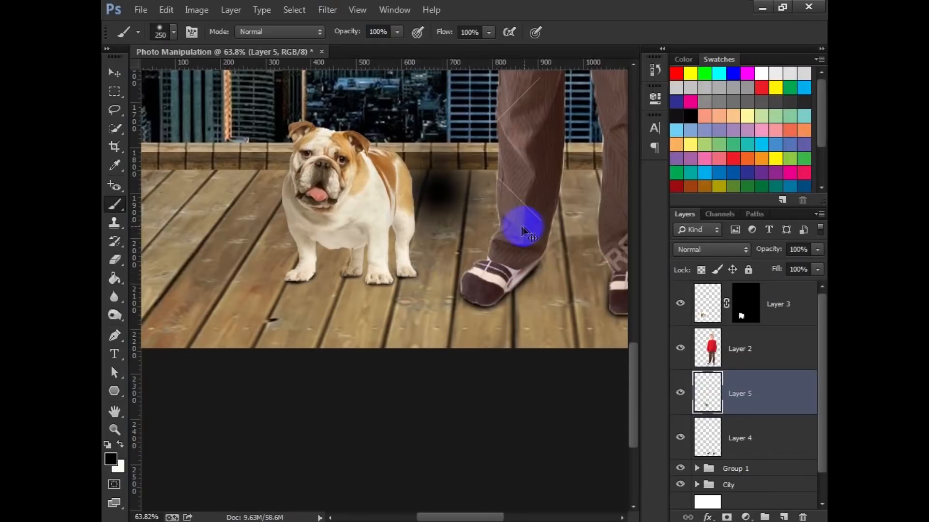
Step: Flatten the black dab to about 20% height beneath the bulldog's paws and set its layer opacity to 60%
key(ctrl+t)
mouse_move(438, 100)
mouse_down()
mouse_move(439, 245)
mouse_move(380, 265)
mouse_move(379, 277)
mouse_up()
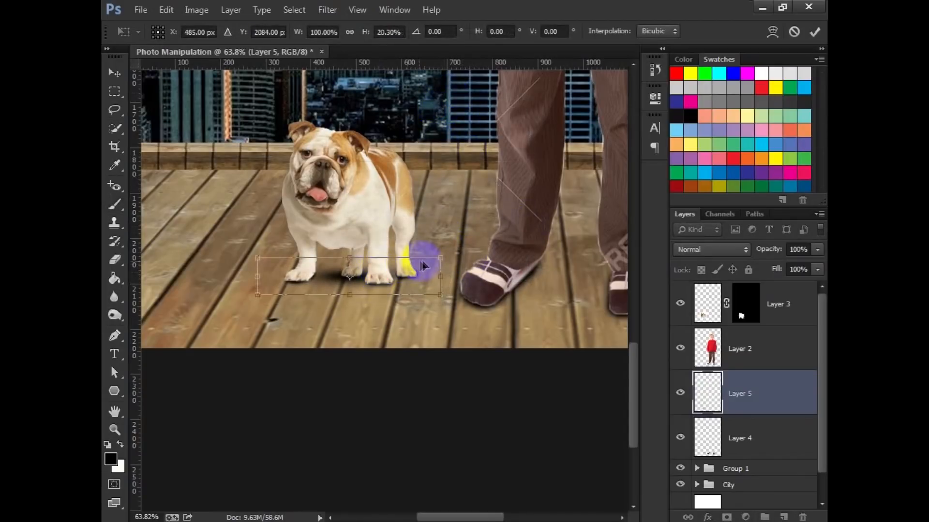
drag(439, 260, 512, 226)
drag(455, 263, 452, 266)
key(Return)
key(b)
drag(760, 249, 736, 251)
click(115, 73)
Step: Duplicate the bulldog's floor shadow, place the copy beneath the boy's feet and enlarge it to about 194%
drag(399, 261, 258, 224)
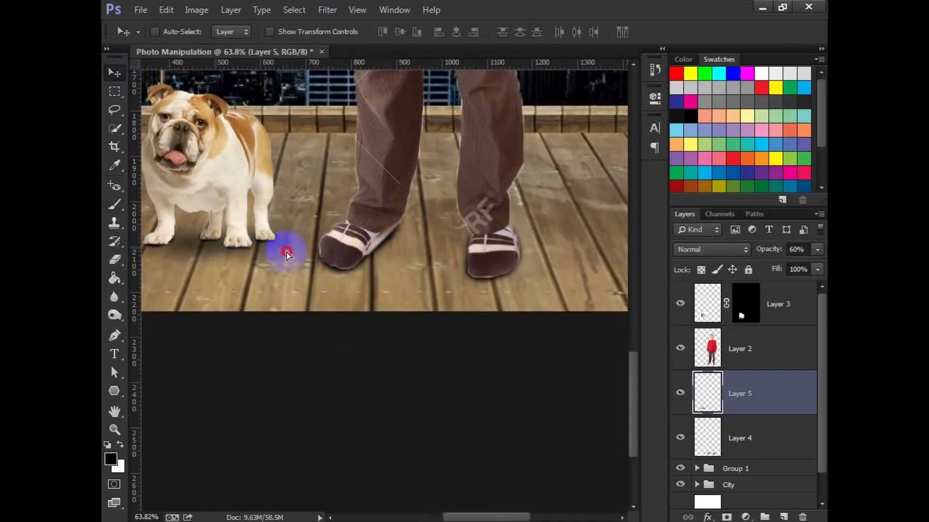
key(ctrl+j)
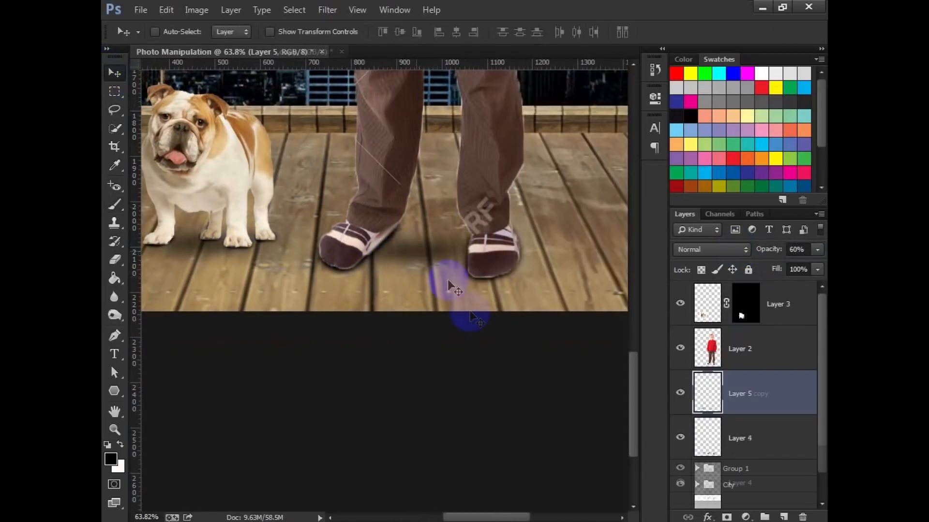
key(ctrl+t)
drag(629, 303, 573, 312)
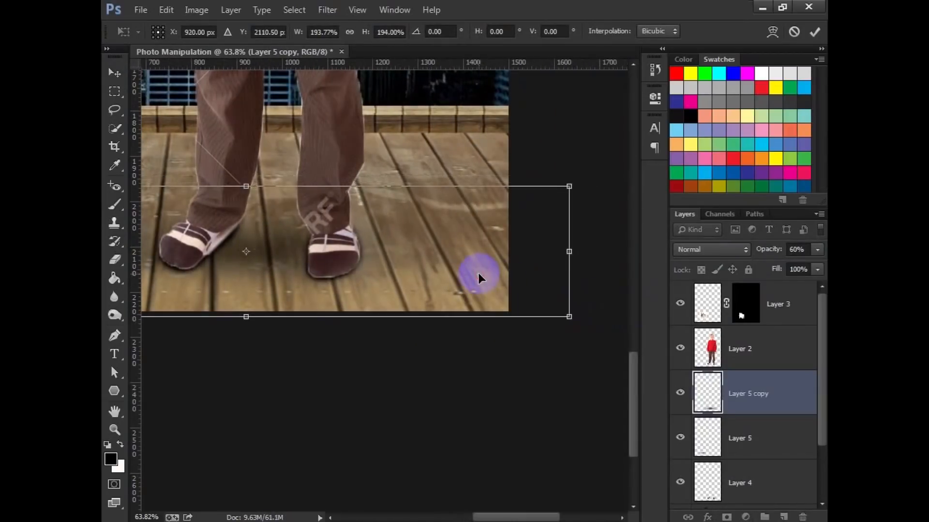
double_click(478, 273)
key(ctrl+0)
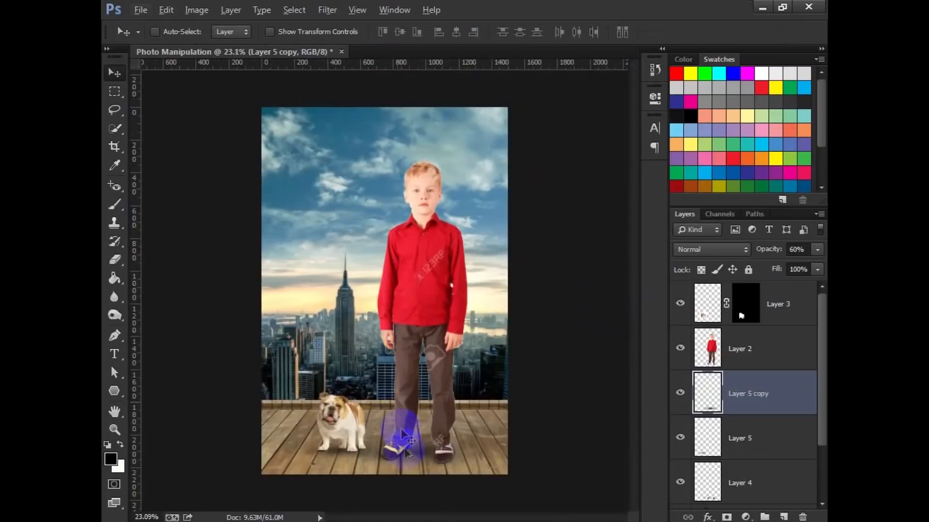
scroll(402, 431, up, 5)
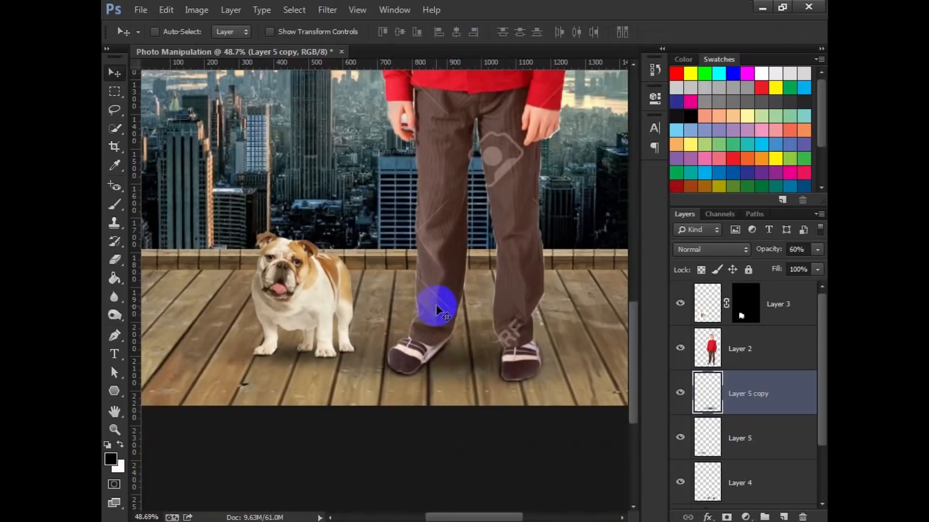
scroll(436, 310, down, 2)
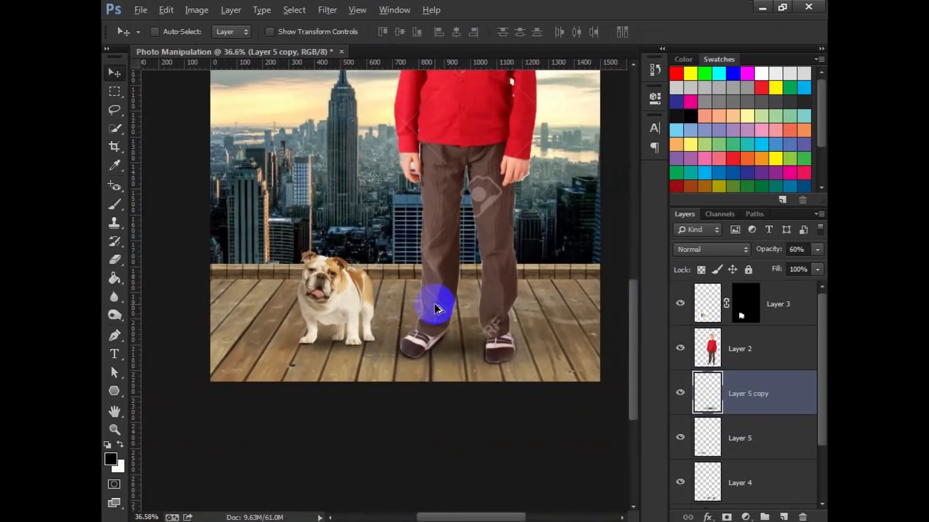
scroll(438, 310, down, 2)
scroll(438, 310, up, 2)
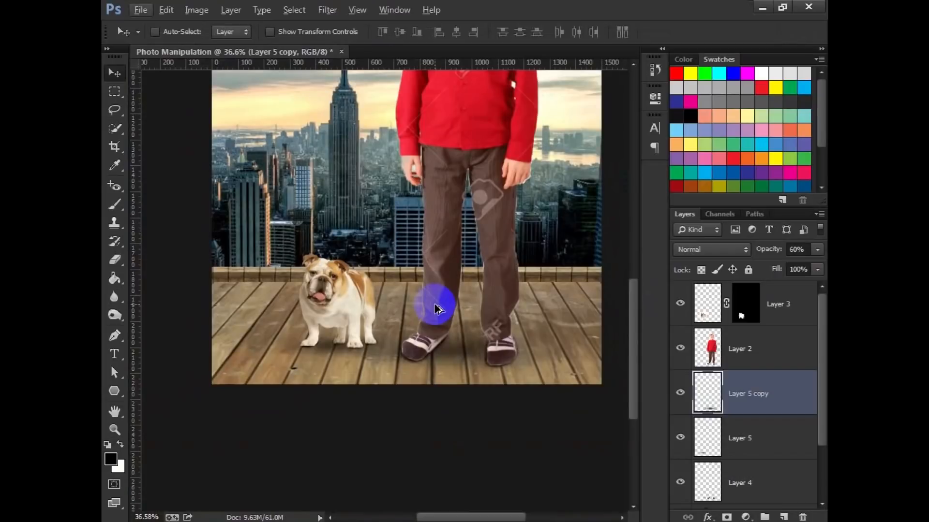
Step: Convert the masked bulldog layer, Layer 3, to a smart object and rasterize it
right_click(779, 311)
click(672, 180)
right_click(751, 291)
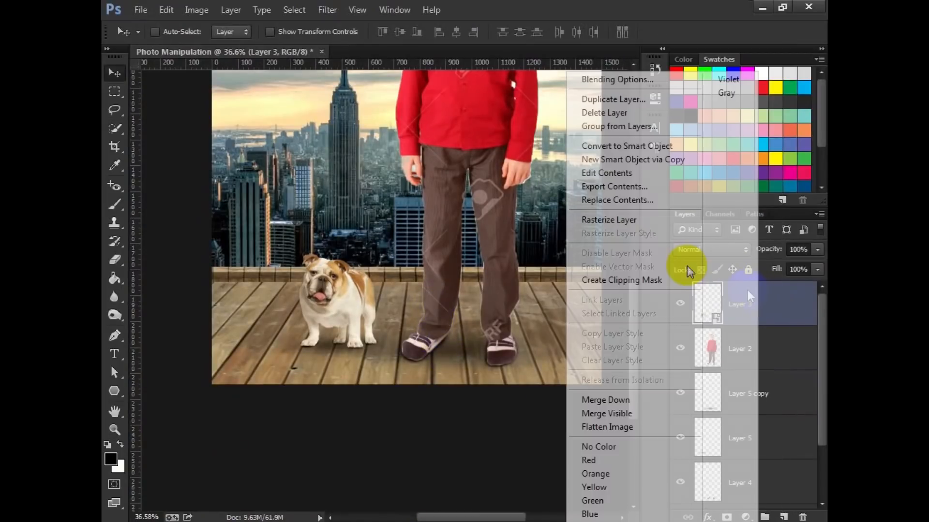
click(632, 221)
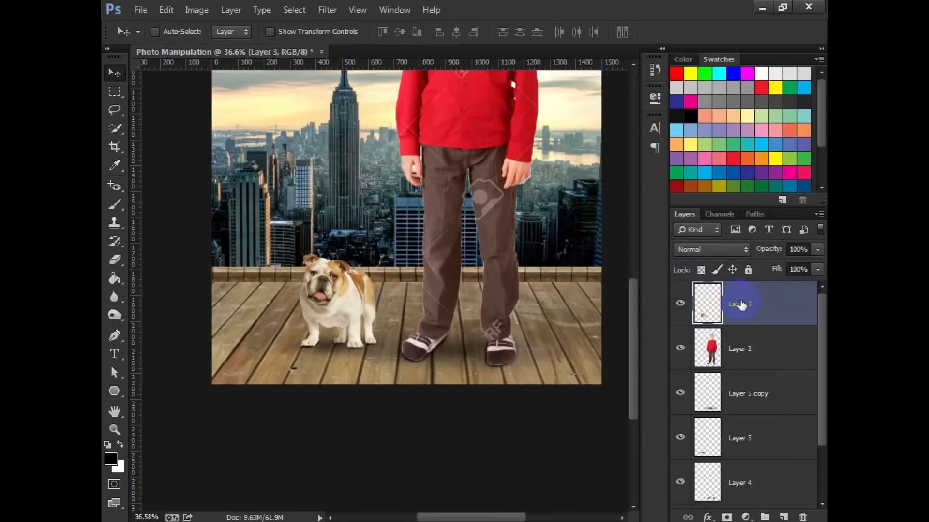
Step: Duplicate the bulldog layer, shift the copy off the original and turn it black with Hue/Saturation lightness at its minimum
key(ctrl+j)
drag(399, 280, 405, 236)
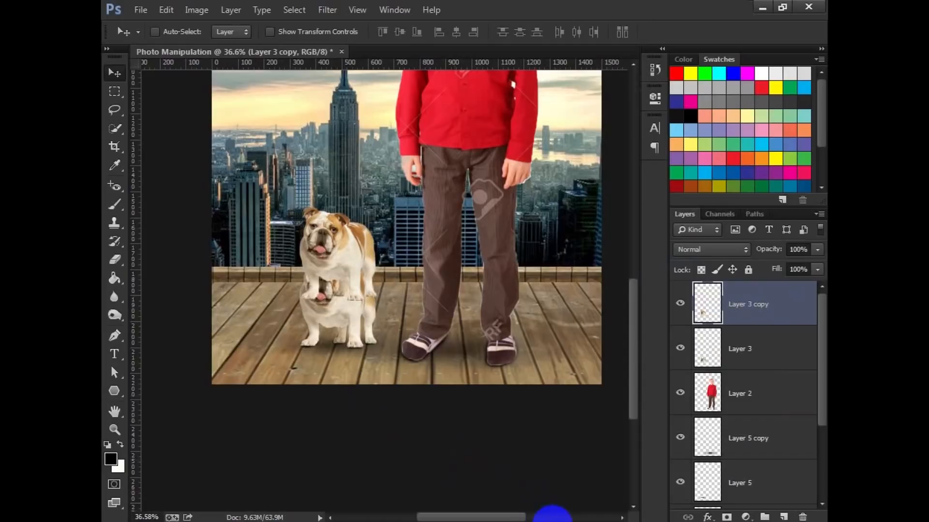
scroll(312, 355, up, 3)
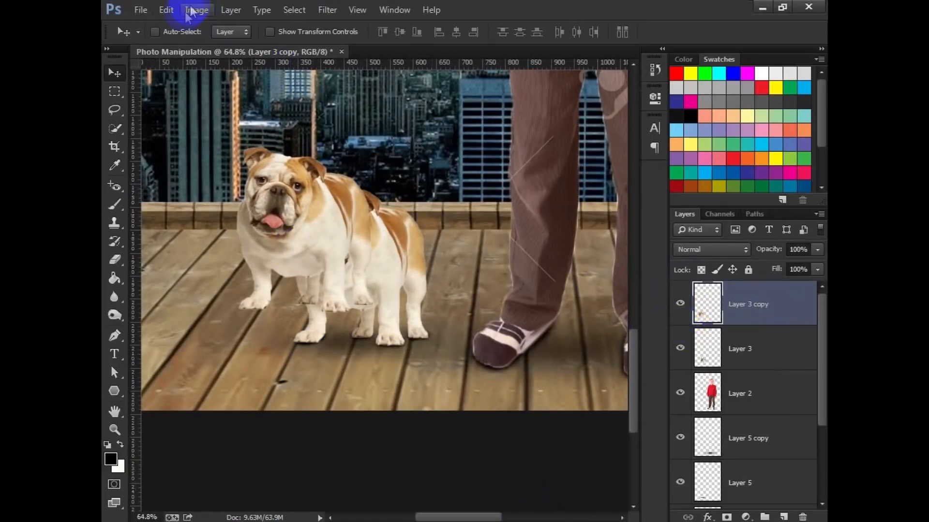
click(191, 13)
mouse_move(309, 45)
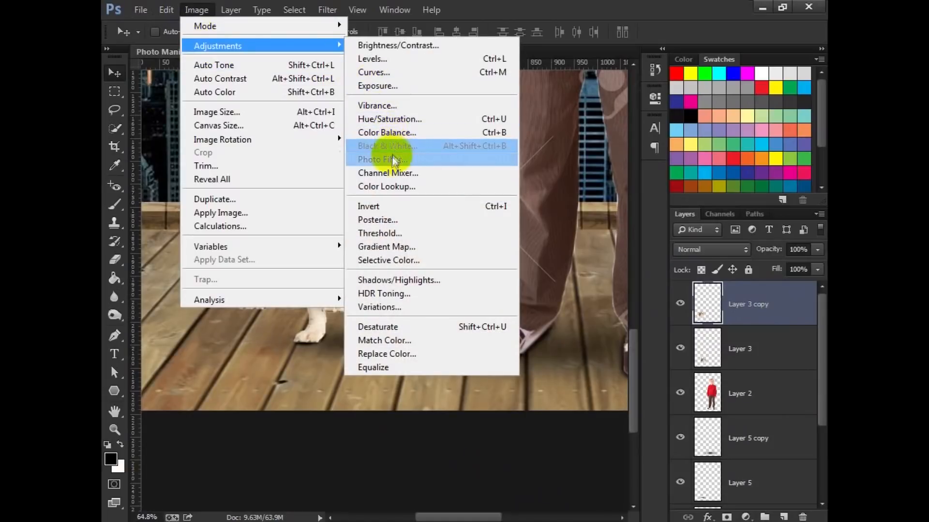
click(390, 119)
drag(433, 189, 311, 161)
click(588, 50)
Step: Align the black copy with the bulldog and place its layer directly beneath Layer 3
key(v)
drag(345, 198, 394, 227)
drag(716, 305, 731, 361)
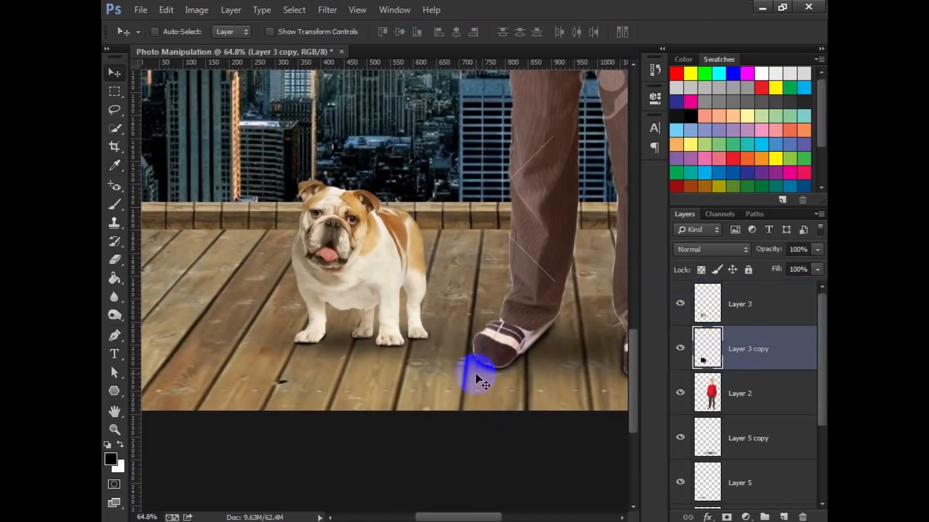
Step: Flip and distort the black copy into a slanted floor shadow running forward from the bulldog's paws, at about 139% width and -96% height
key(ctrl+t)
right_click(371, 193)
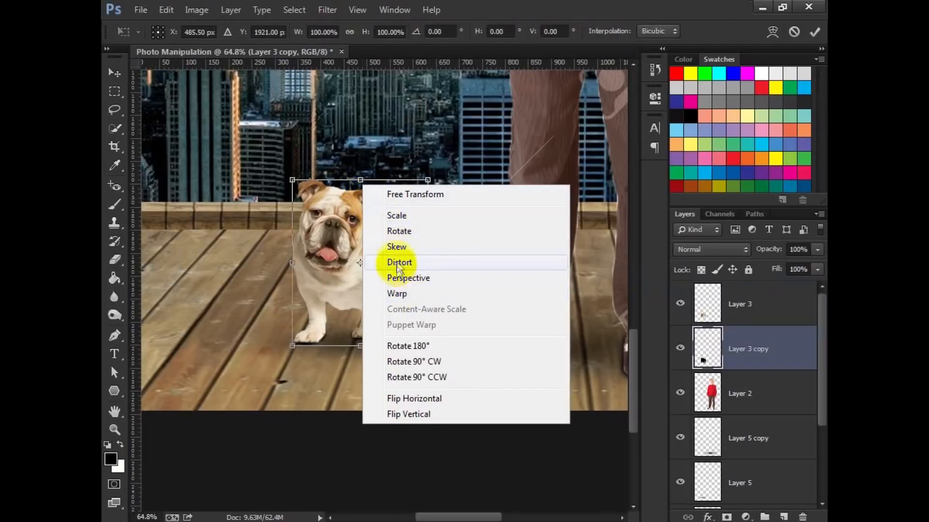
click(358, 179)
drag(360, 180, 230, 449)
drag(362, 347, 367, 338)
drag(228, 439, 197, 464)
scroll(266, 410, down, 2)
drag(266, 452, 305, 468)
mouse_move(223, 459)
mouse_down()
mouse_move(224, 467)
mouse_move(208, 467)
mouse_up()
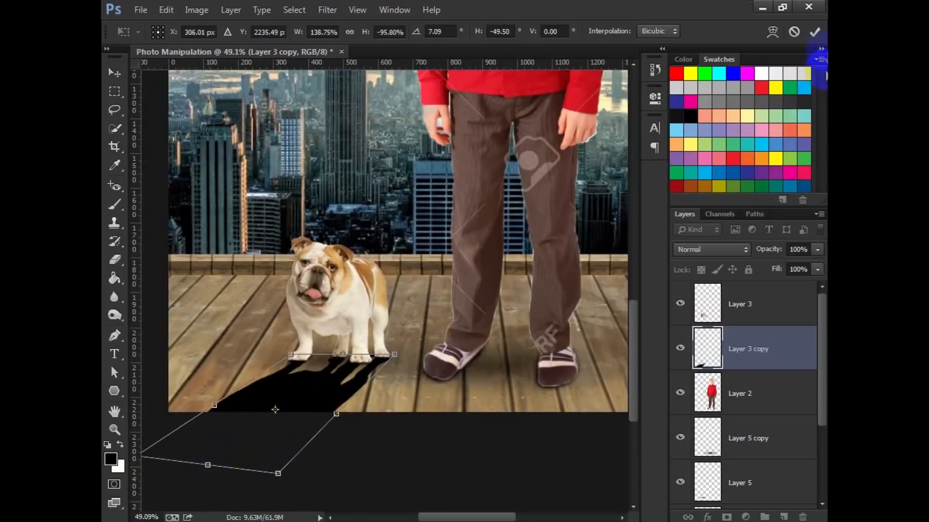
click(815, 33)
Step: Set the bulldog's cast shadow to 75% opacity and soften it with a Gaussian Blur of about 4.4 pixels
scroll(315, 336, up, 2)
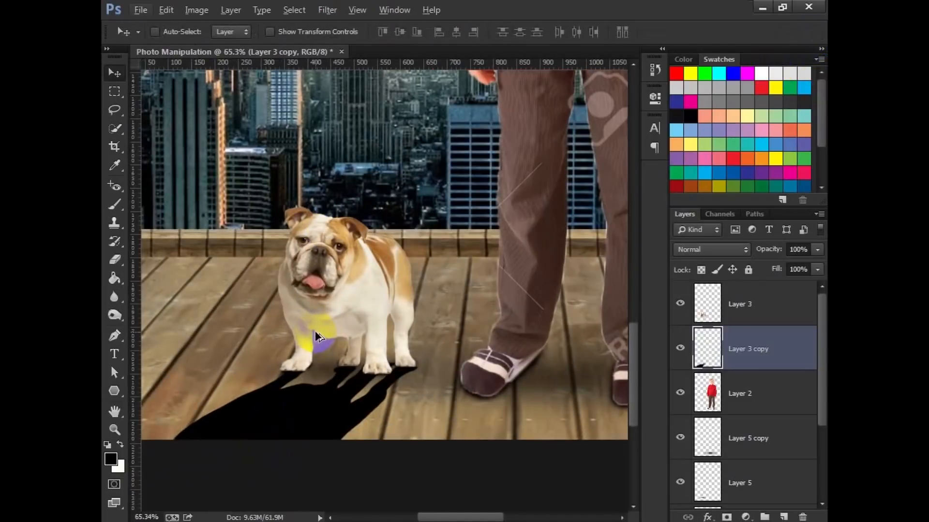
scroll(315, 336, down, 2)
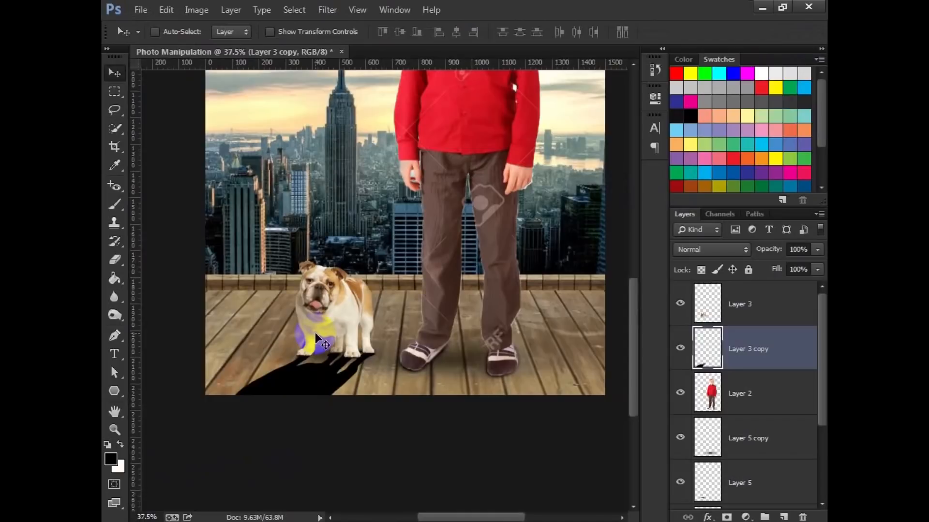
scroll(315, 332, up, 1)
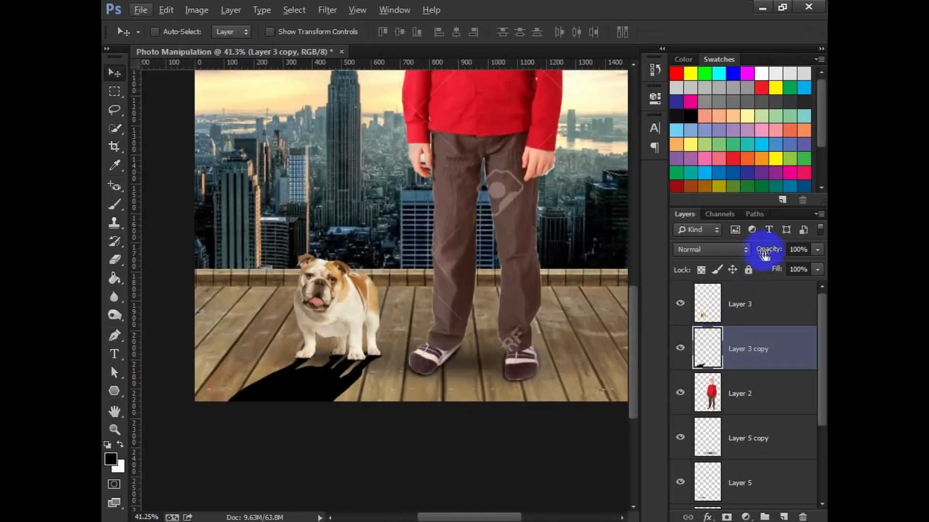
drag(755, 253, 745, 254)
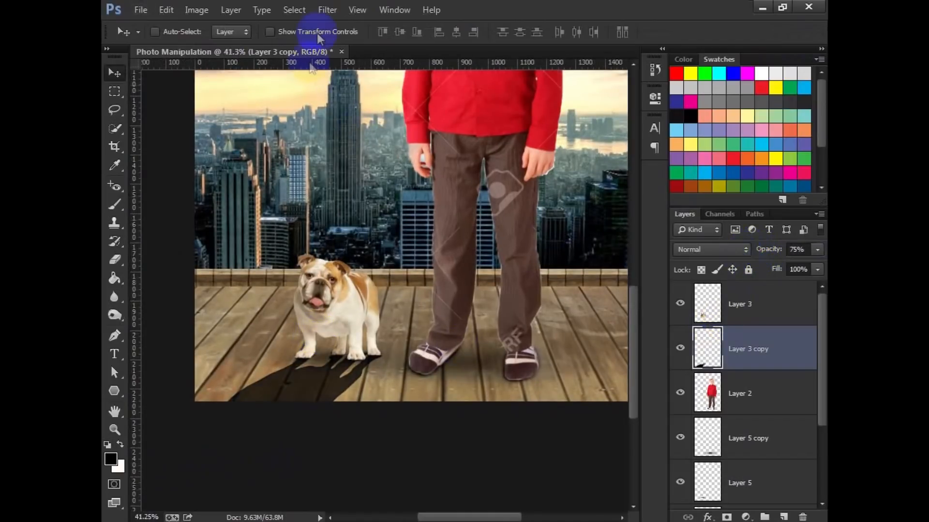
click(333, 15)
mouse_move(340, 164)
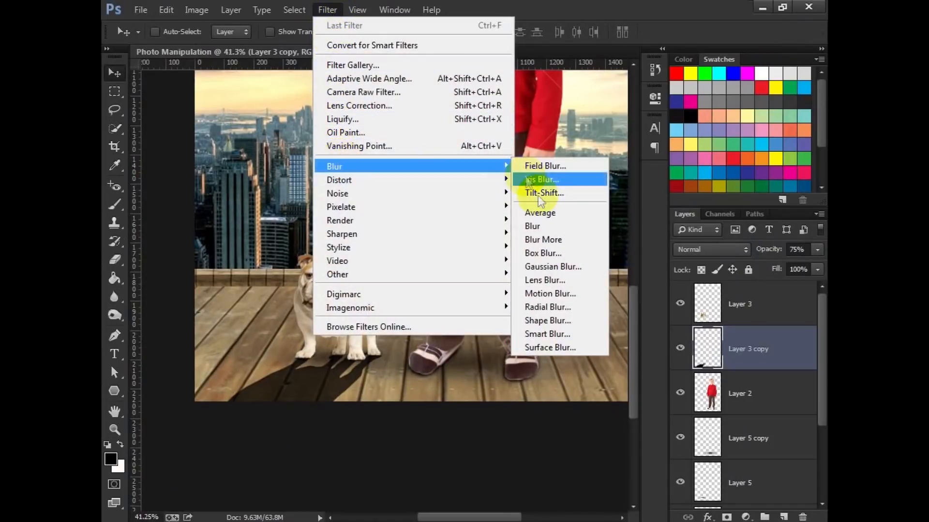
click(547, 267)
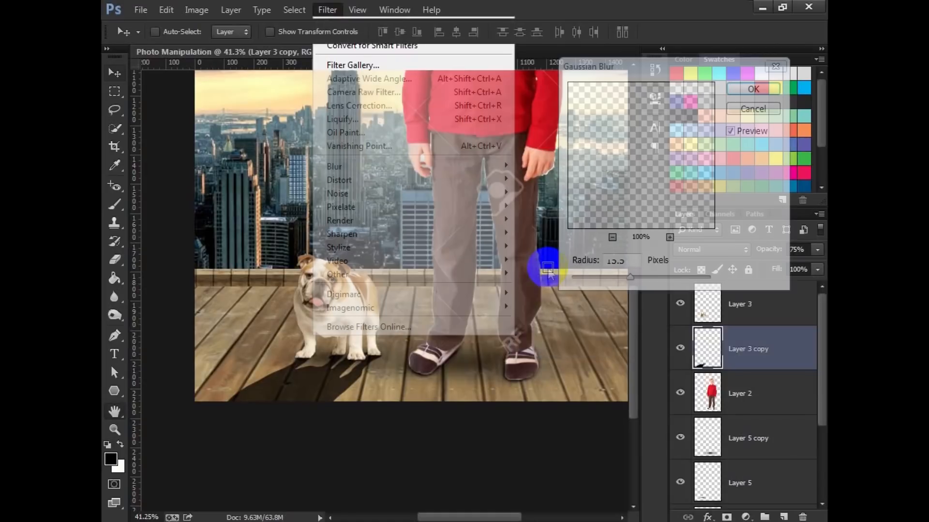
drag(590, 279, 598, 282)
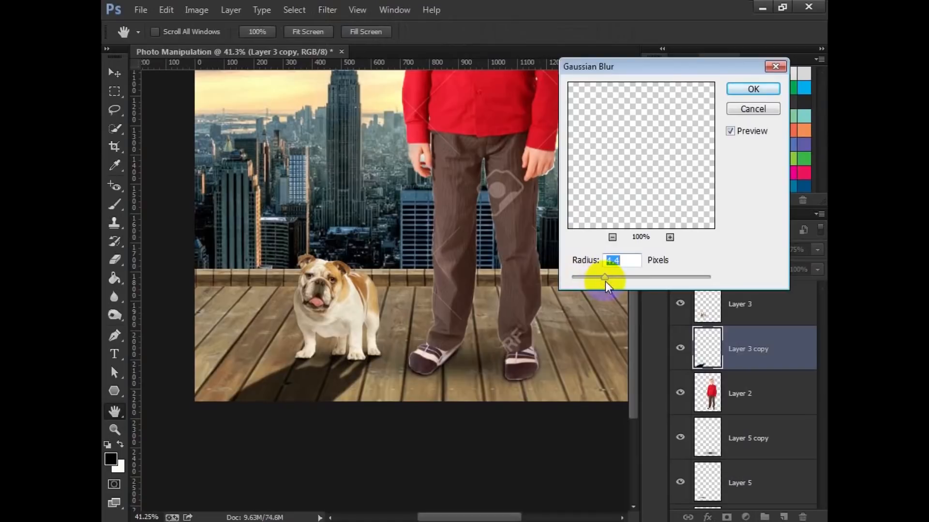
click(744, 89)
Step: Fade the far end of the bulldog's cast shadow near the canvas's lower edge with an enlarged soft eraser
key(v)
drag(320, 401, 328, 390)
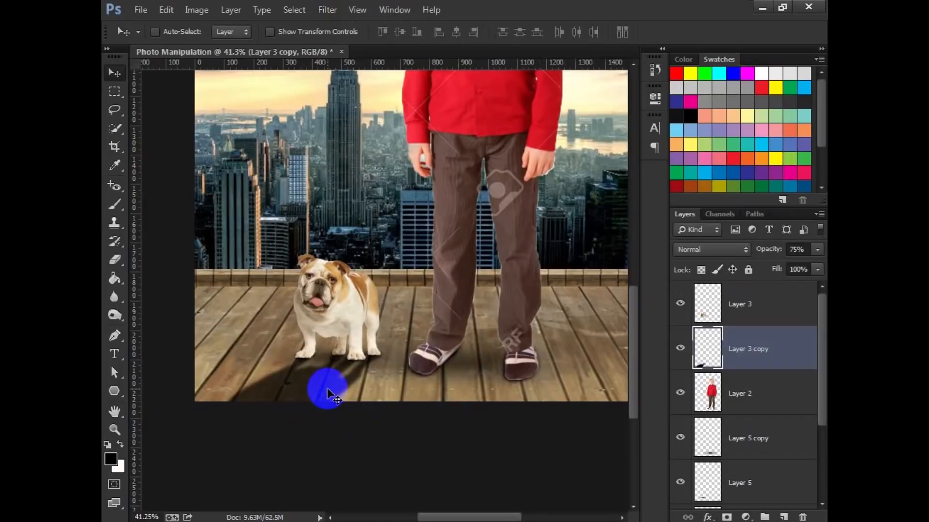
click(115, 262)
click(114, 262)
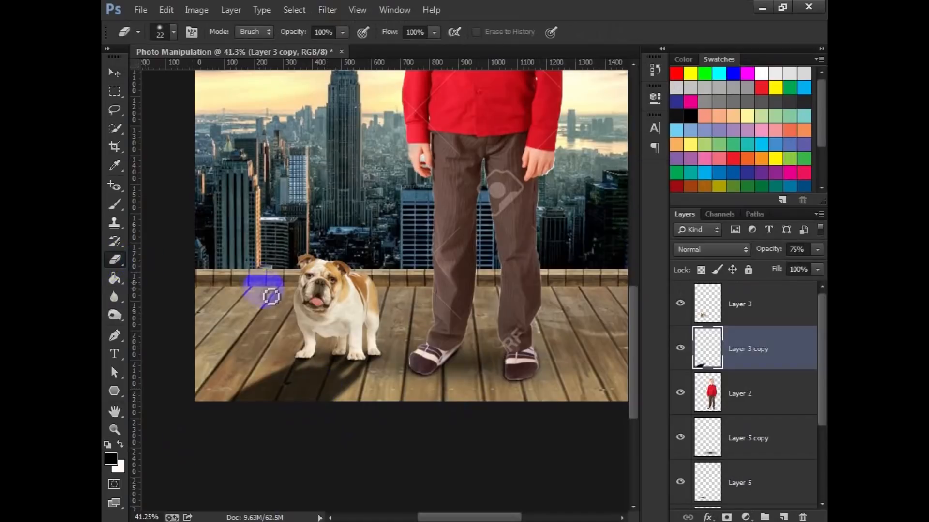
scroll(271, 296, down, 1)
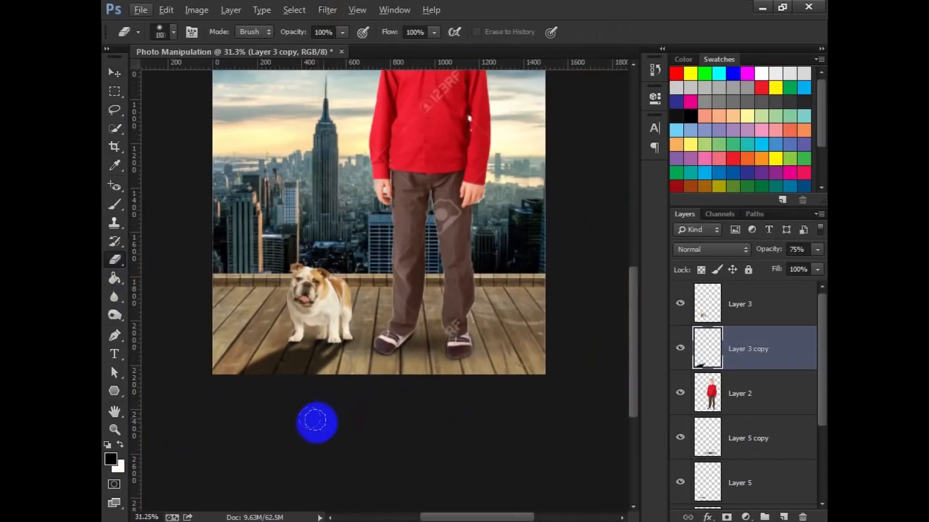
right_click(367, 265)
click(633, 7)
key(bracketright)
key(bracketright)
key(bracketright)
mouse_move(271, 450)
mouse_down()
mouse_move(248, 452)
mouse_move(238, 439)
mouse_move(356, 472)
mouse_move(412, 459)
mouse_up()
click(114, 73)
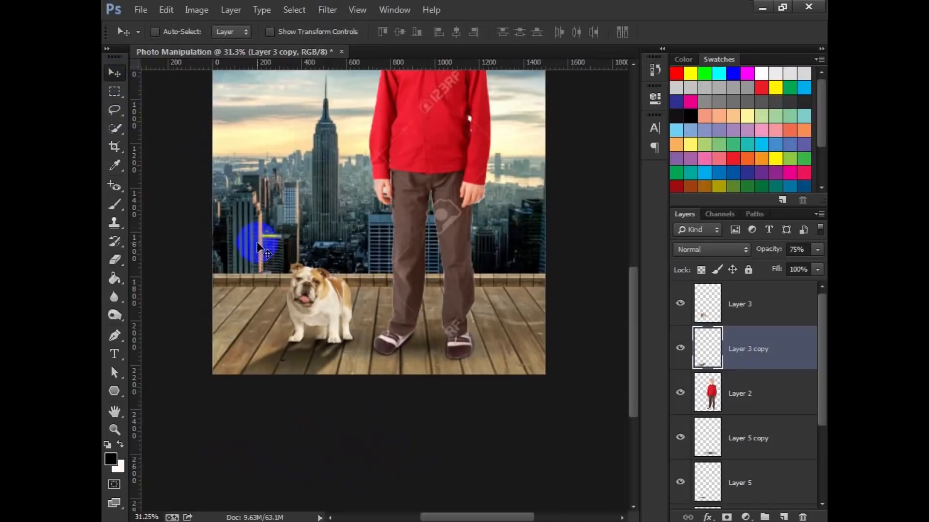
Step: Group the bulldog layer with its cast shadow and name the group Dogy
drag(249, 238, 307, 253)
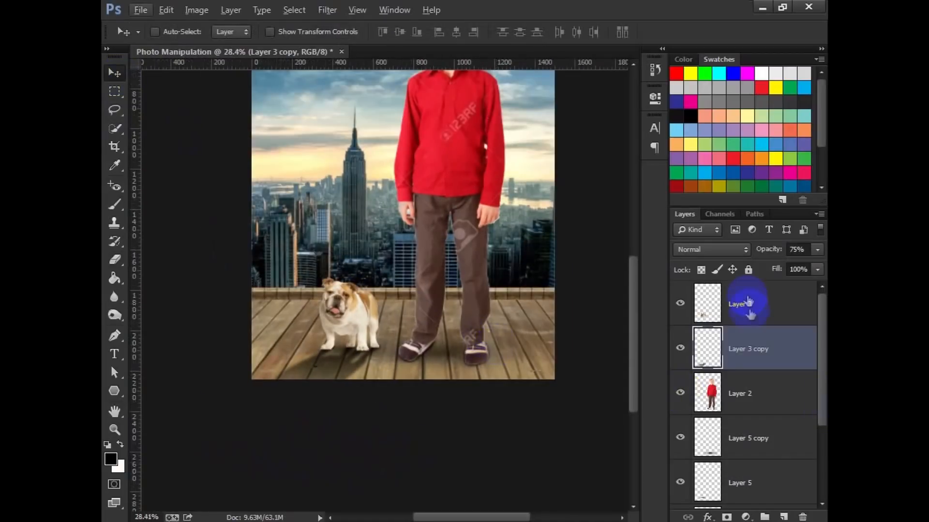
shift+click(746, 302)
key(ctrl+g)
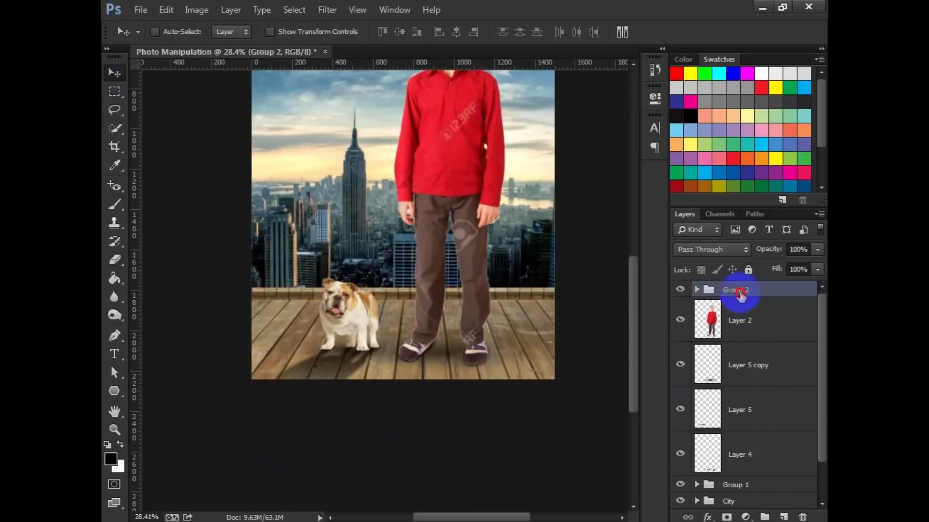
double_click(740, 290)
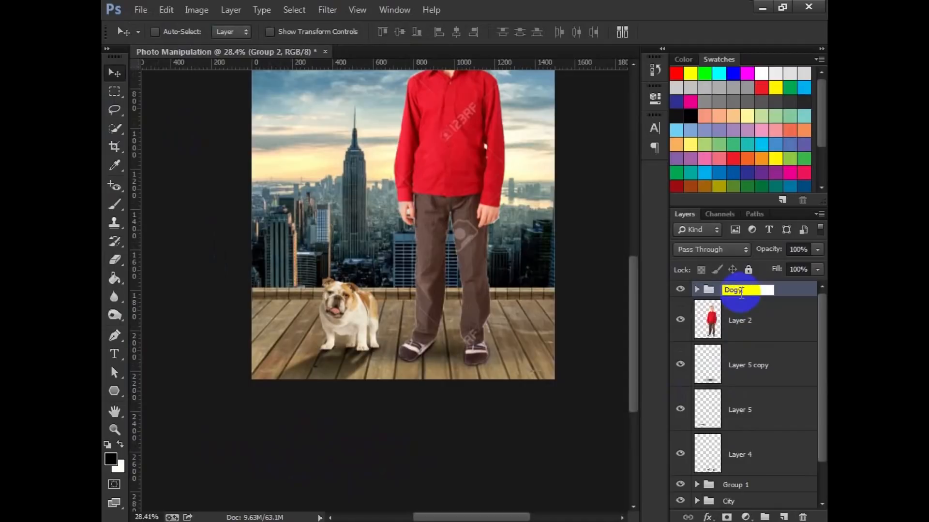
Step: Duplicate the boy's layer, Layer 2, and turn the upper copy black with a Hue/Saturation lightness of -100
click(749, 309)
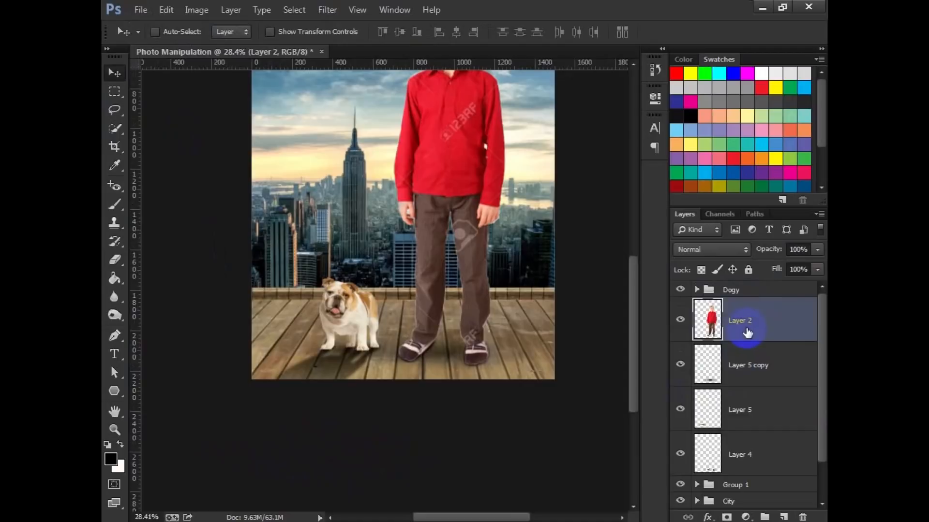
key(ctrl+j)
drag(746, 330, 742, 368)
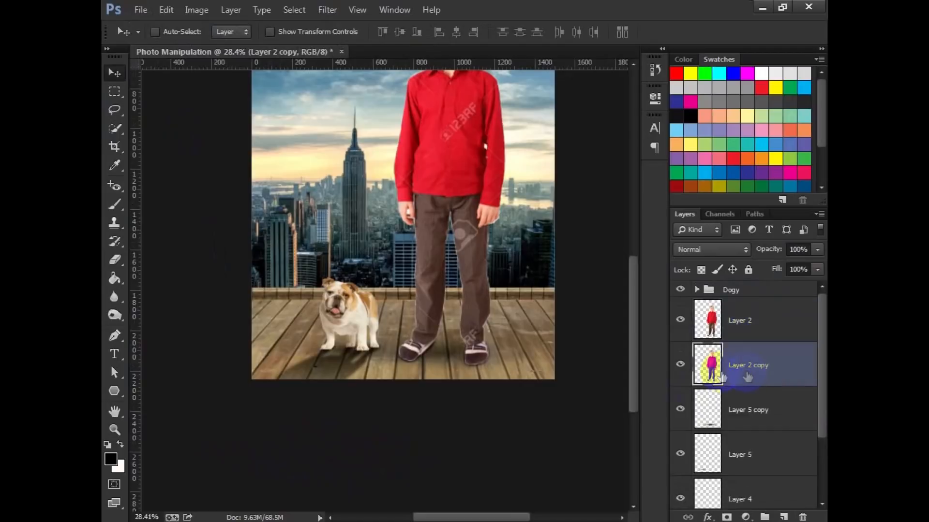
drag(731, 316, 729, 314)
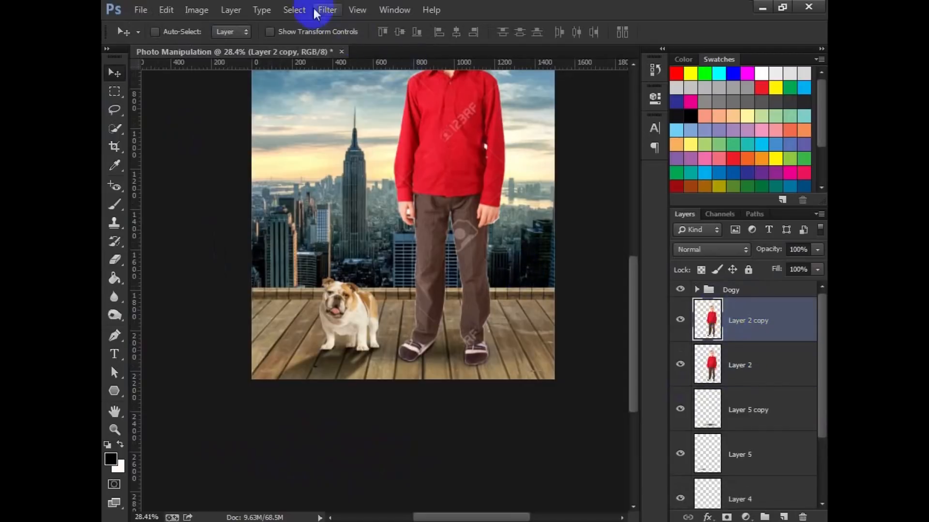
click(196, 10)
mouse_move(218, 46)
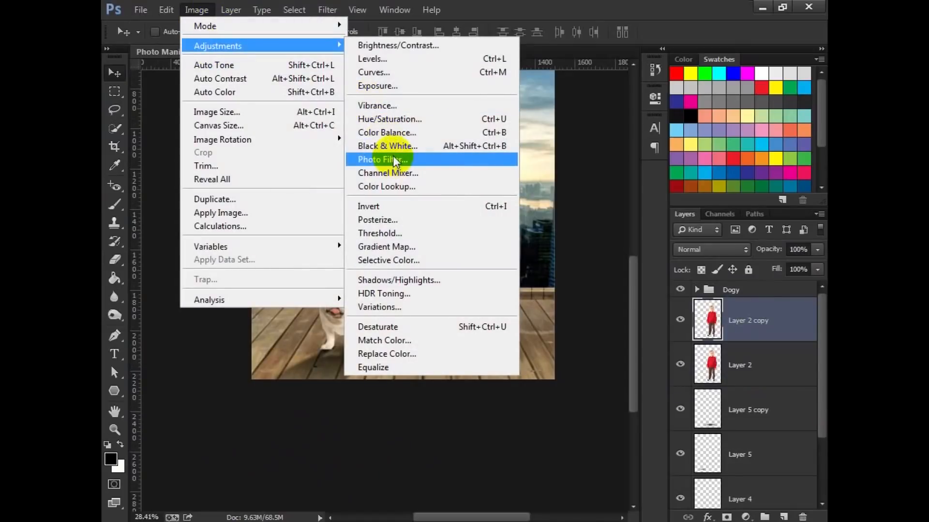
click(389, 119)
drag(434, 188, 338, 183)
click(580, 53)
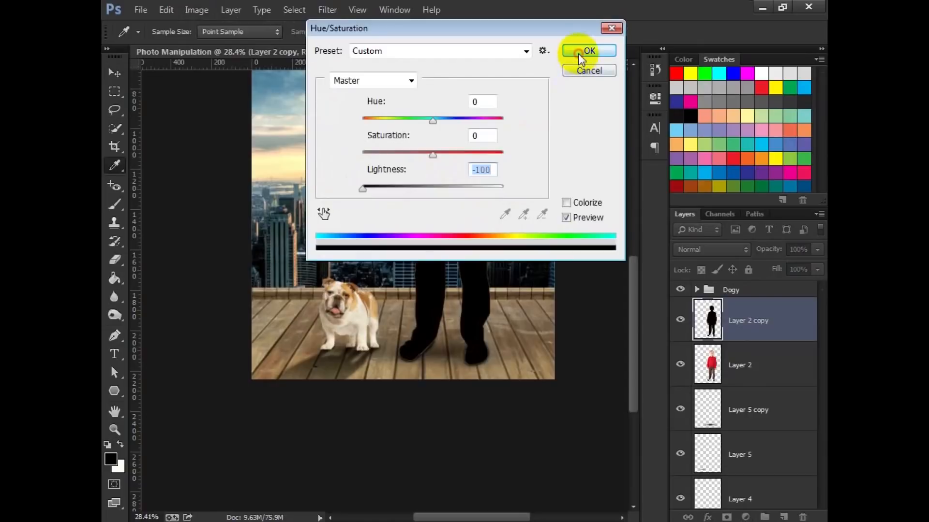
Step: Place the black copy beneath the boy's layer, flip it below his feet to about -26% height and skew it about -66°
drag(740, 358, 706, 386)
key(ctrl+t)
key(ctrl+0)
drag(424, 161, 226, 521)
scroll(472, 362, down, 3)
drag(412, 461, 356, 470)
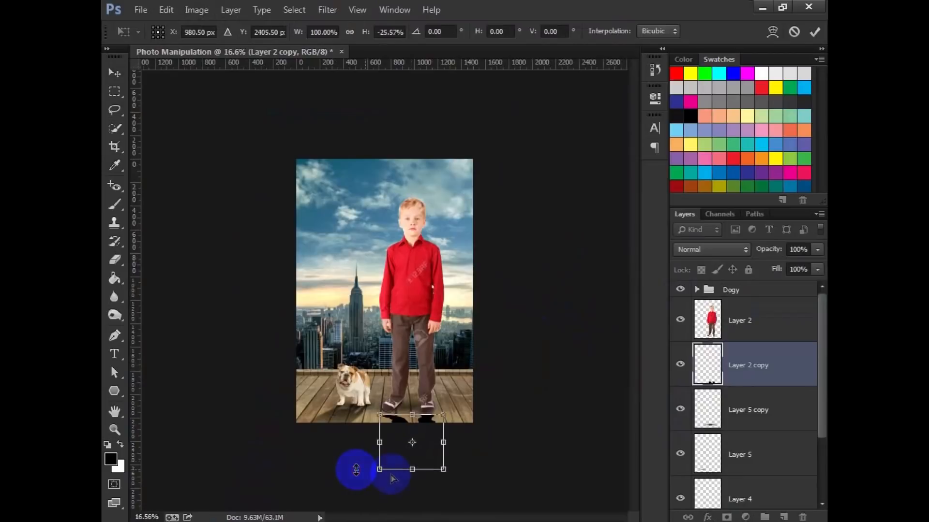
drag(412, 469, 280, 470)
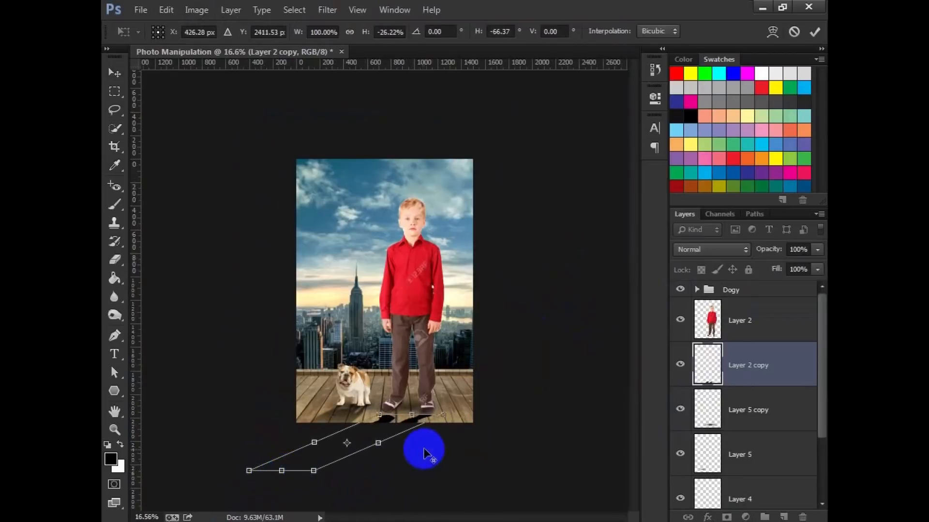
Step: Reshape and reposition the black copy so the shadow starts under both shoes and slants down to the lower left, and apply the transform
scroll(423, 438, up, 2)
scroll(415, 440, up, 2)
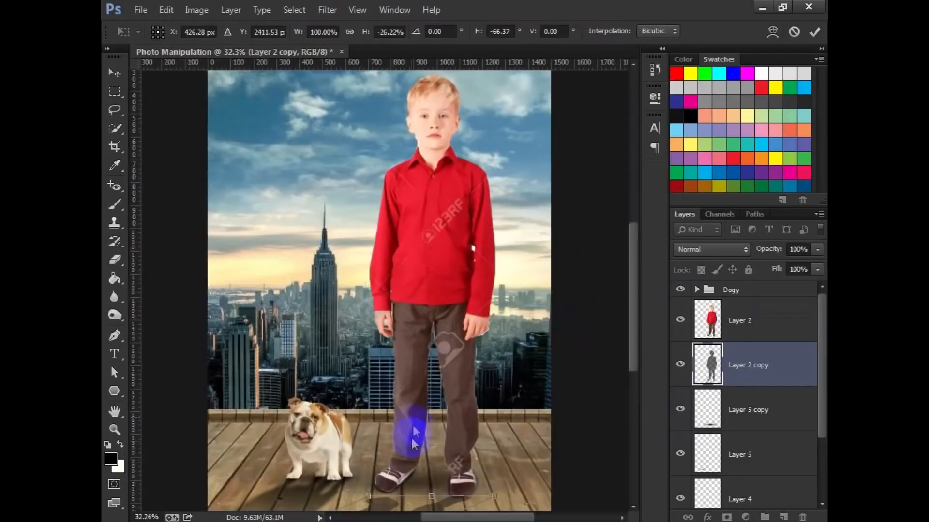
drag(415, 440, 432, 282)
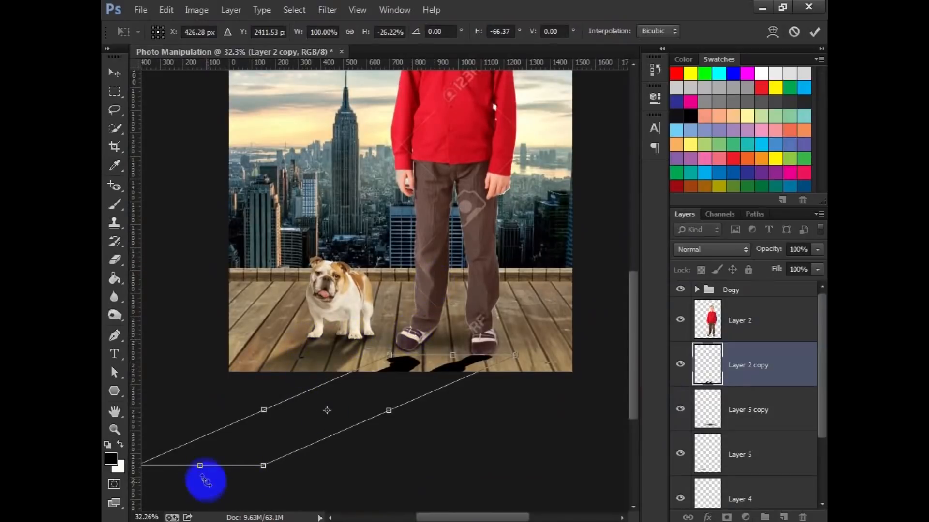
drag(200, 466, 294, 453)
drag(457, 358, 467, 331)
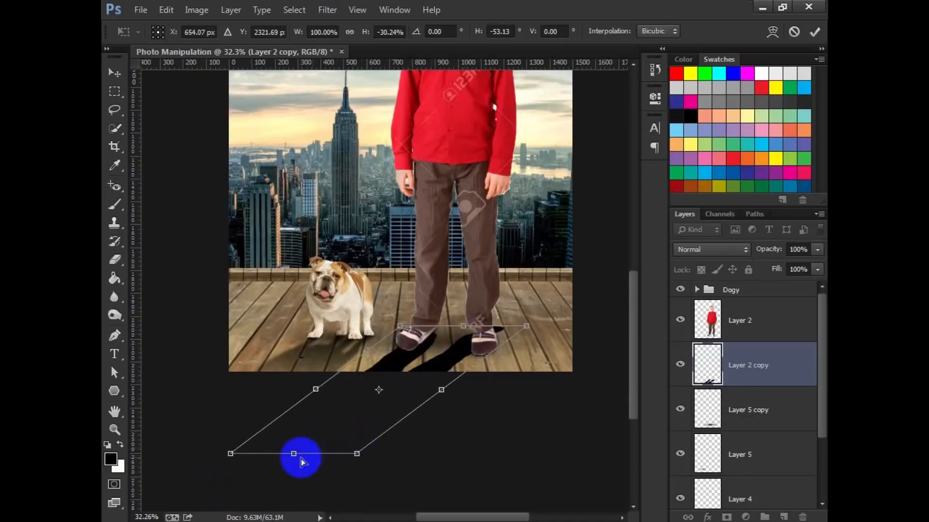
drag(358, 455, 277, 495)
drag(526, 326, 533, 339)
key(Return)
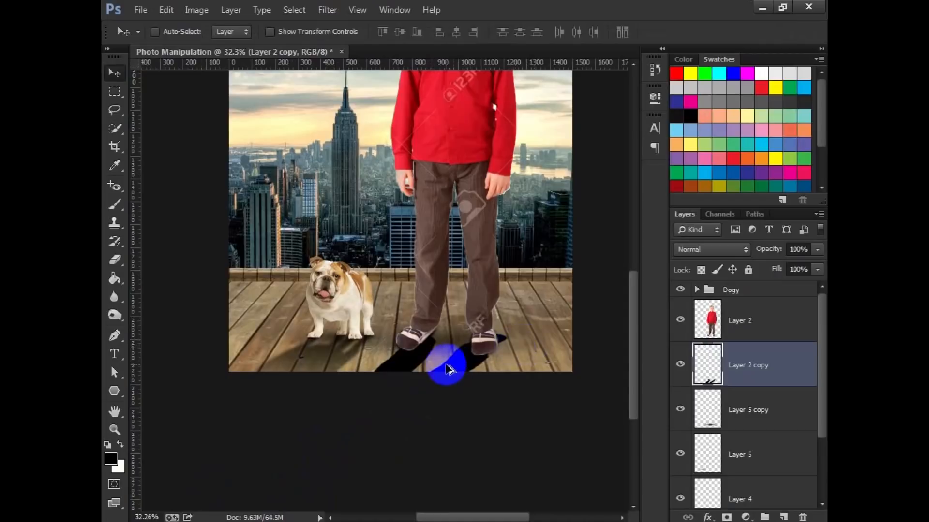
Step: Erase the piece of the black shadow that sticks out behind the boy's right-hand shoe with a 70 px soft eraser
scroll(442, 365, up, 7)
scroll(400, 392, down, 8)
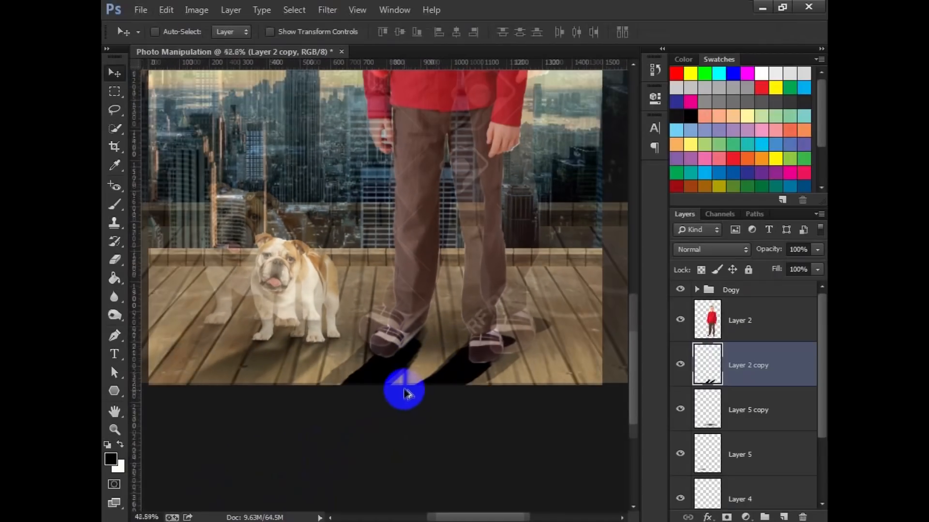
scroll(395, 430, up, 5)
scroll(431, 265, down, 5)
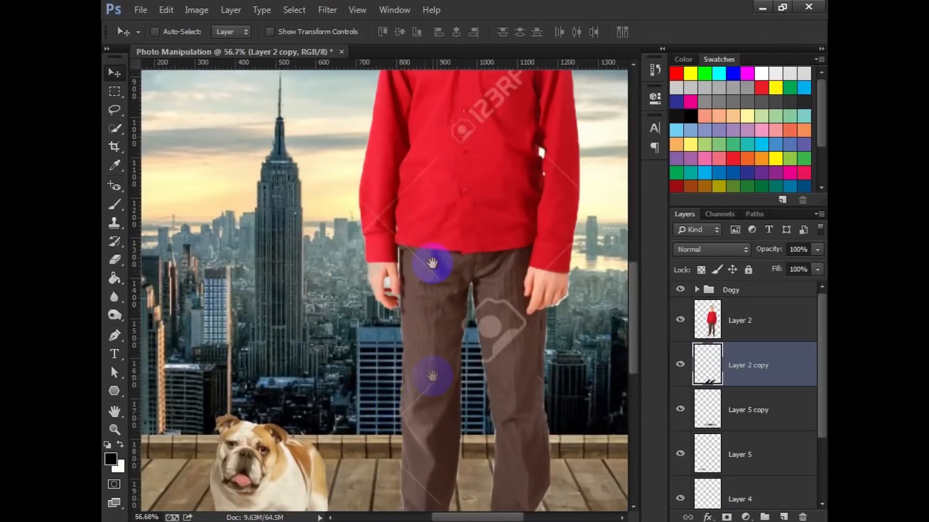
drag(518, 304, 488, 269)
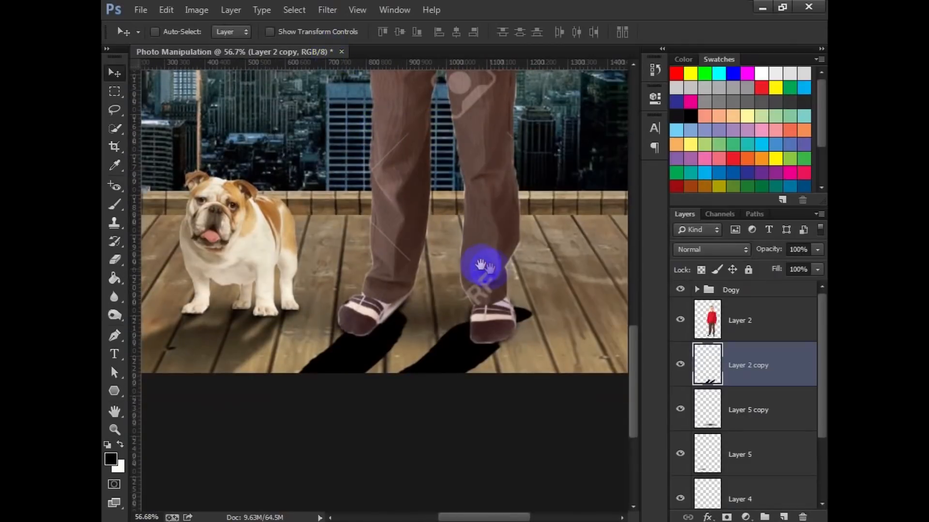
click(115, 260)
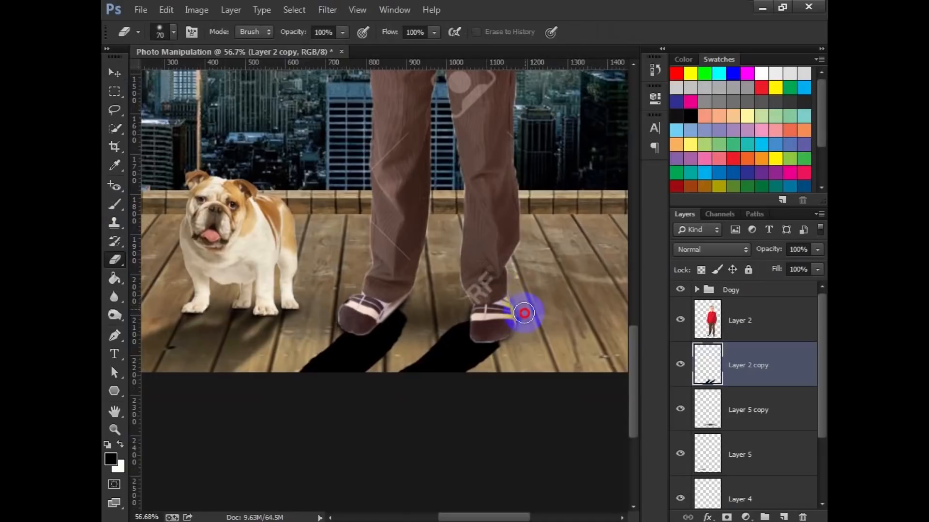
click(353, 287)
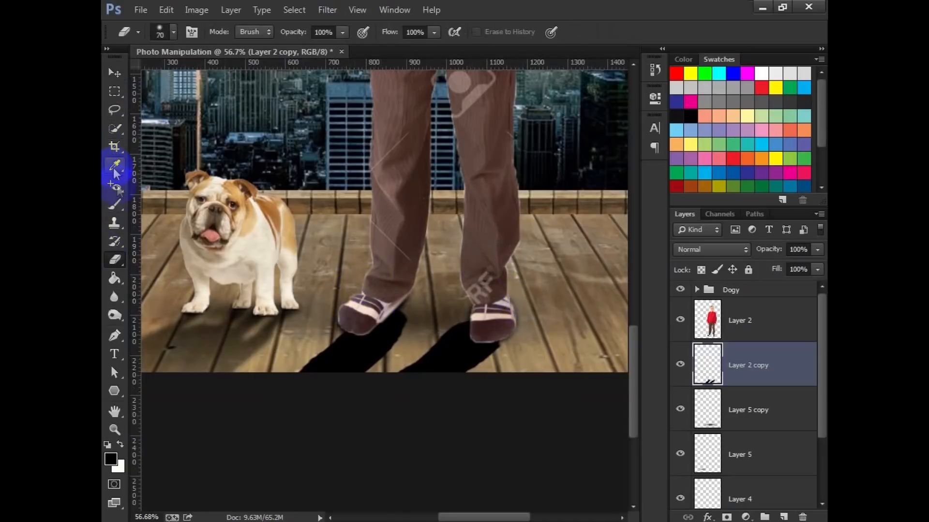
Step: Paint black behind both shoes with a 70 px soft brush to join the shadow to the boy's heels
click(115, 205)
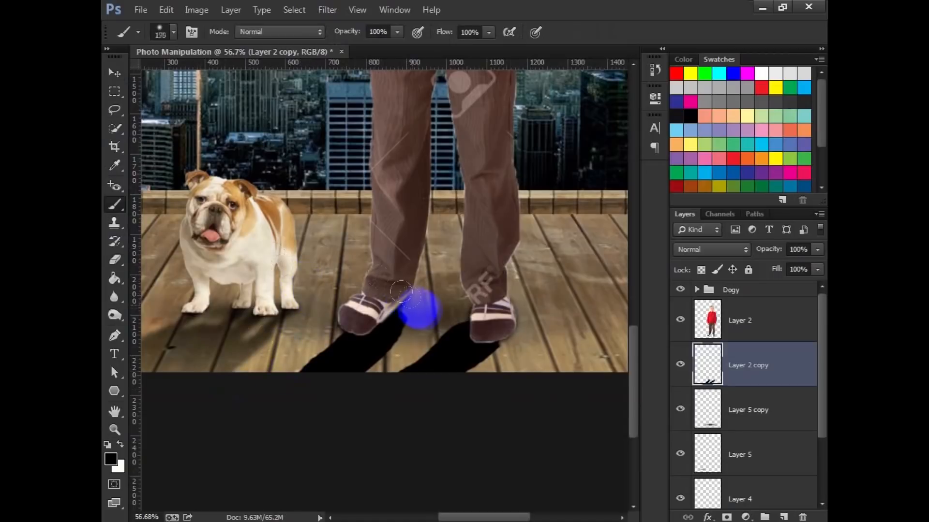
drag(401, 296, 380, 330)
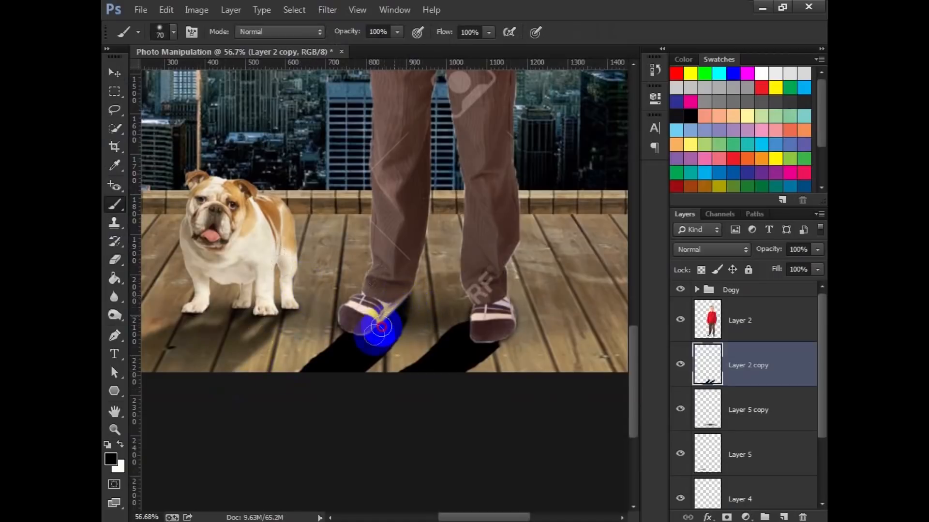
mouse_move(473, 317)
mouse_down()
mouse_move(454, 338)
mouse_move(496, 309)
mouse_up()
Step: Reapply the last Gaussian Blur to the boy's shadow, Layer 2 copy, and lower its opacity to 67%
click(114, 72)
click(327, 10)
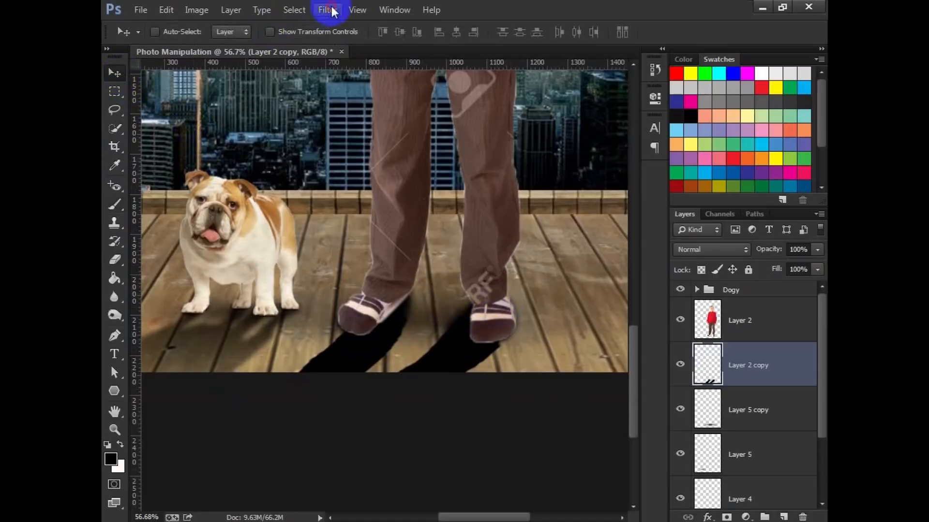
click(353, 27)
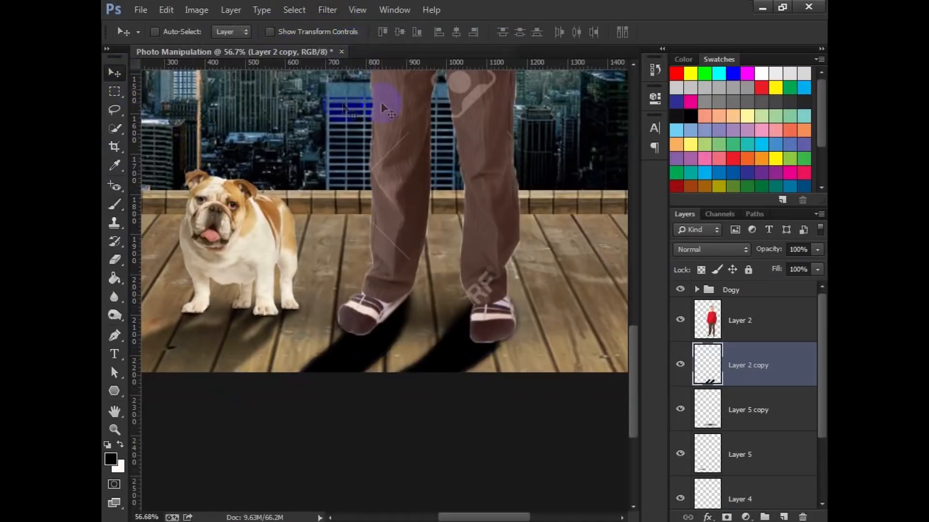
drag(773, 251, 750, 249)
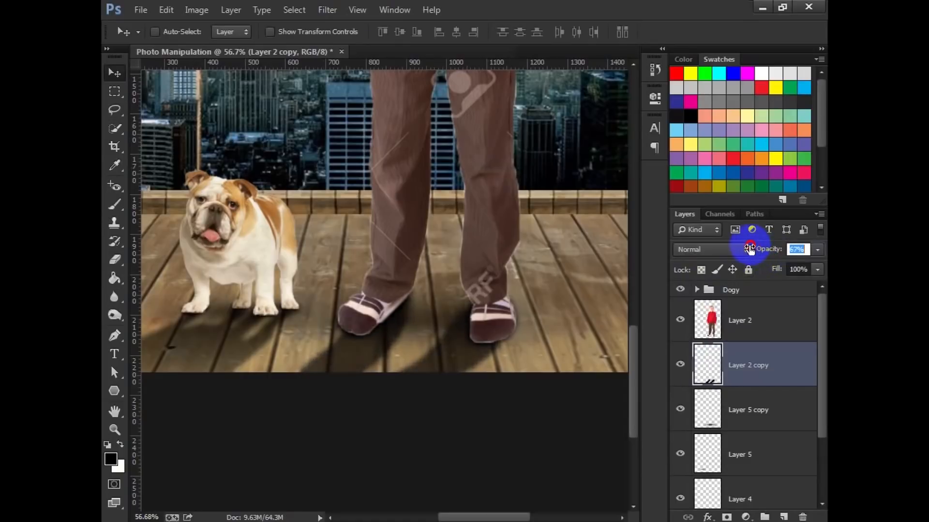
Step: Fade the far ends of the boy's shadow near the canvas's lower edge with a soft eraser enlarged to 600 px
click(303, 13)
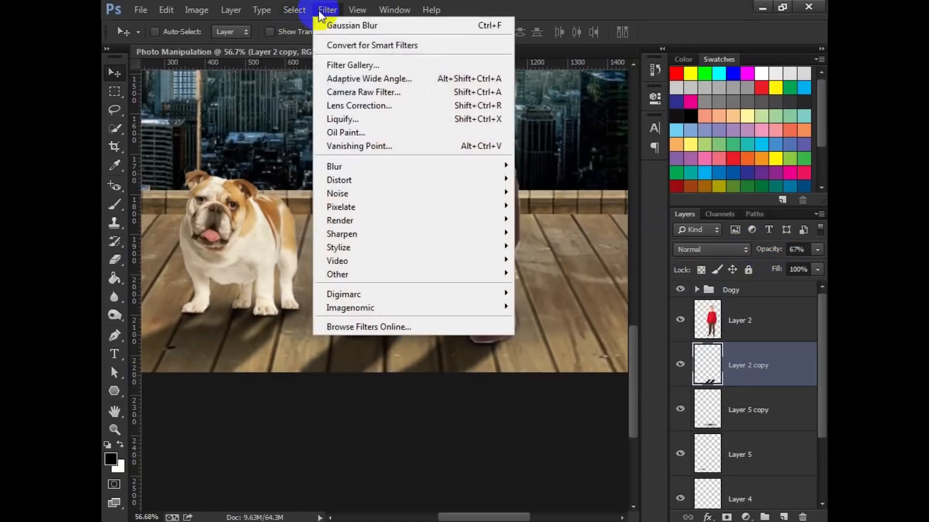
click(121, 263)
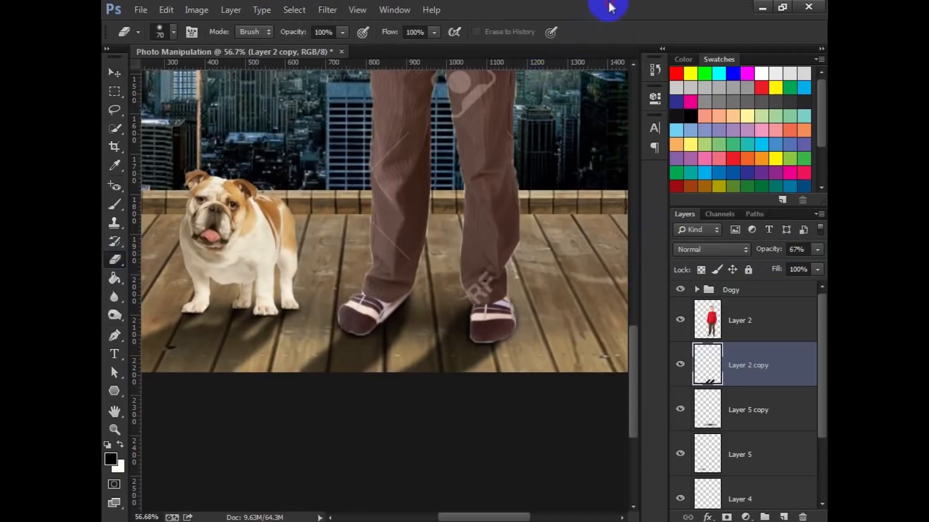
key(bracketright)
key(bracketright)
key(bracketright)
key(bracketright)
key(bracketright)
scroll(516, 407, down, 2)
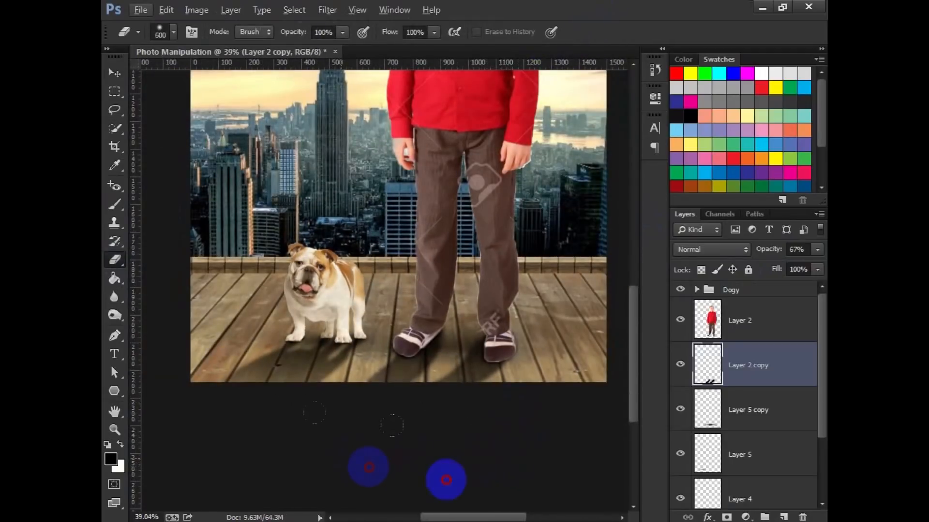
Step: Load the outline of the boy's layer, Layer 2, as a selection and contract it by 1 pixel
click(114, 73)
scroll(425, 384, up, 5)
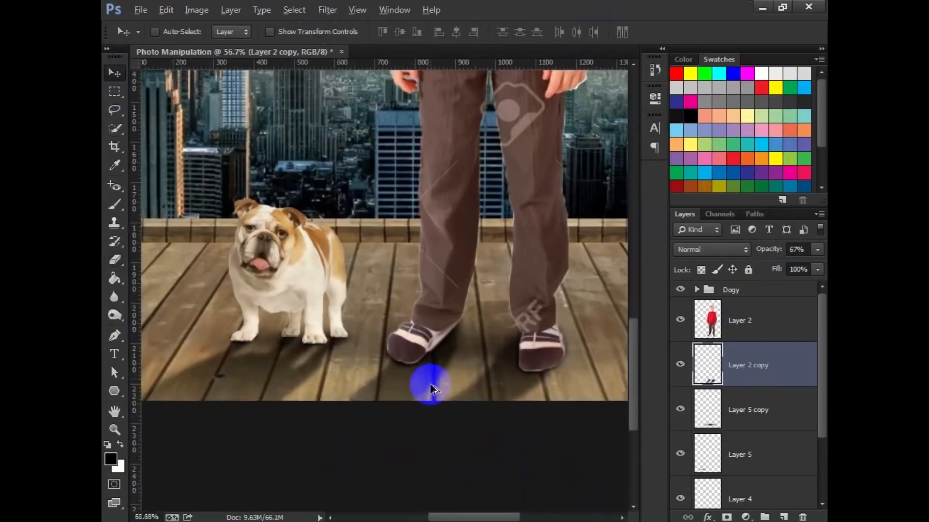
drag(434, 325, 423, 343)
scroll(428, 294, up, 3)
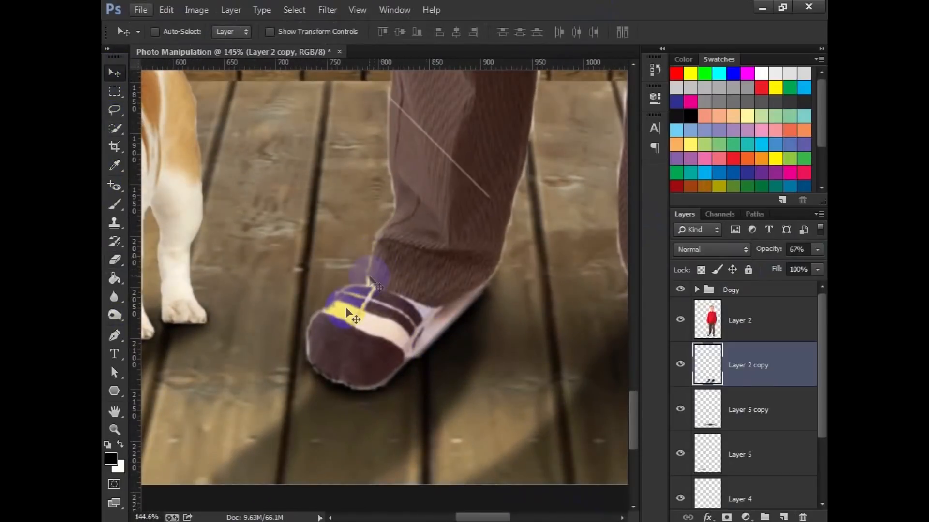
drag(736, 328, 714, 329)
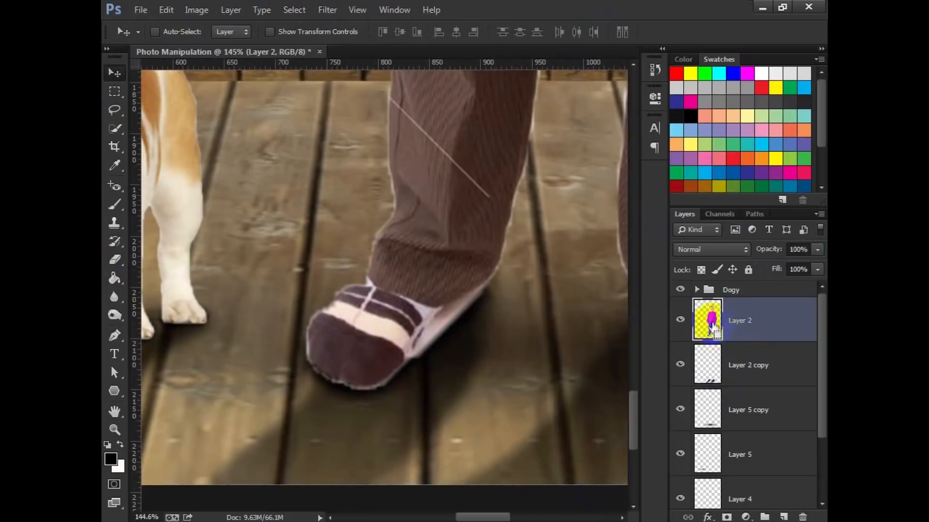
ctrl+click(707, 319)
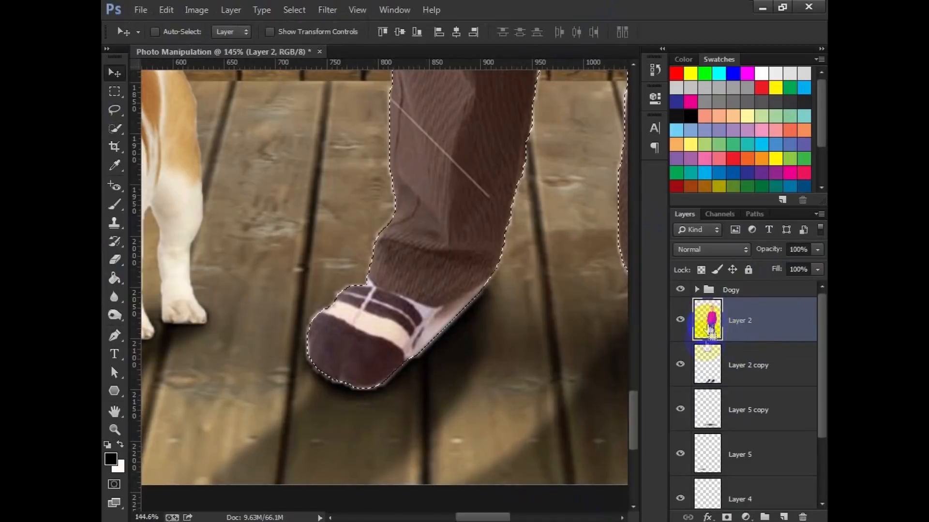
click(294, 10)
mouse_move(316, 180)
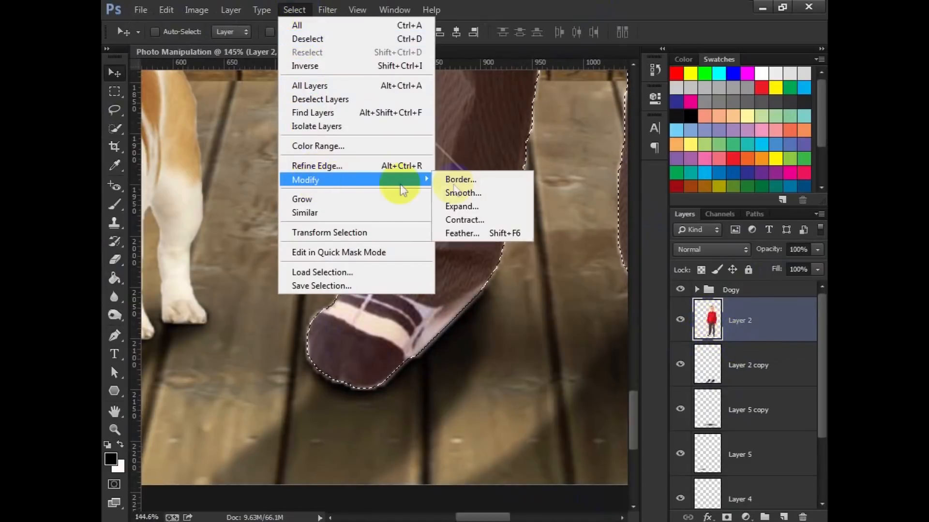
click(480, 219)
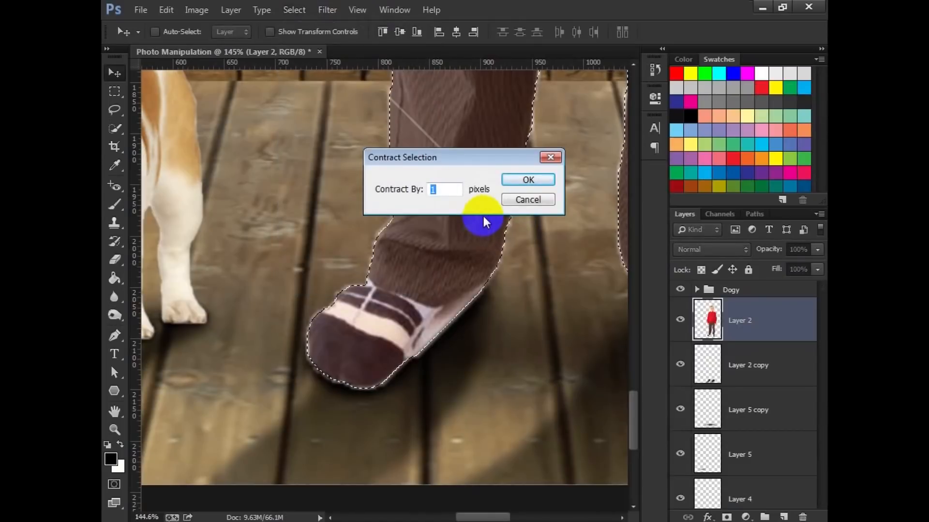
click(543, 182)
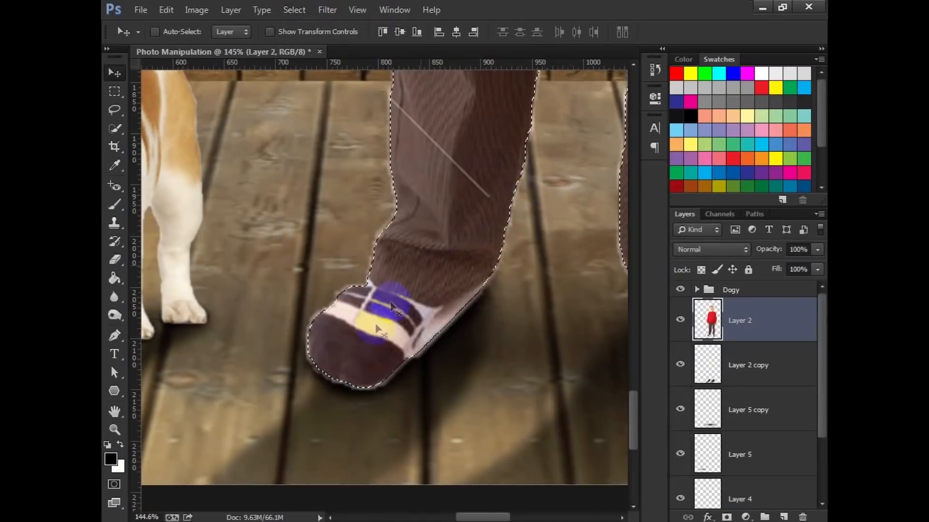
scroll(320, 363, up, 7)
scroll(339, 361, down, 2)
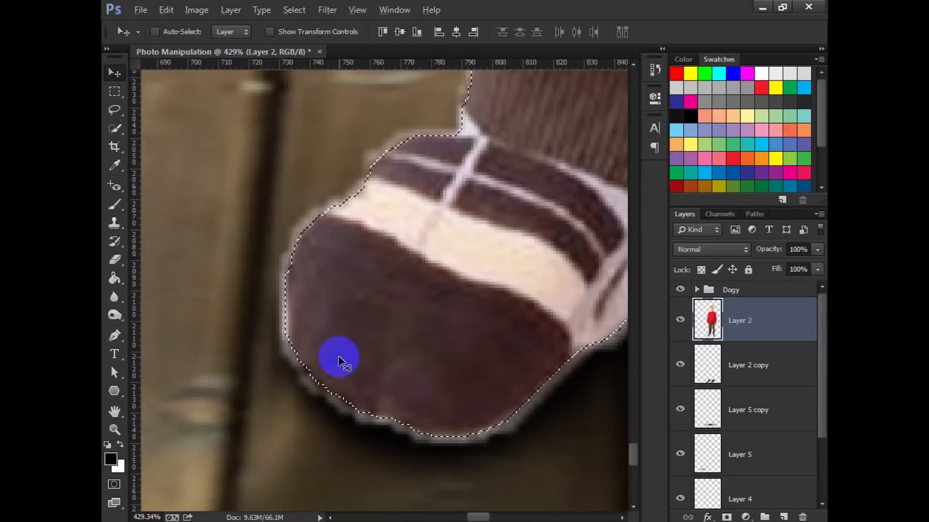
Step: Invert the selection, delete the light fringe around the boy on Layer 2 and deselect
scroll(339, 361, down, 1)
click(293, 11)
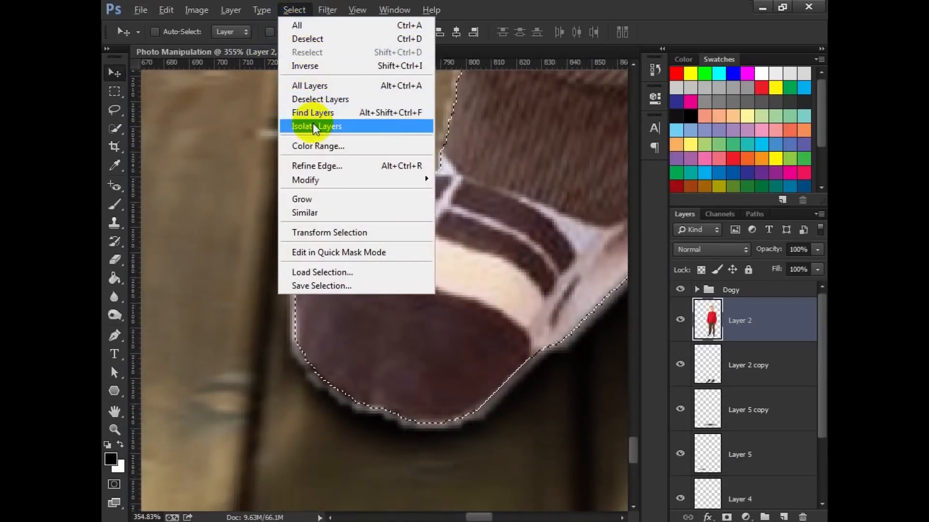
click(315, 73)
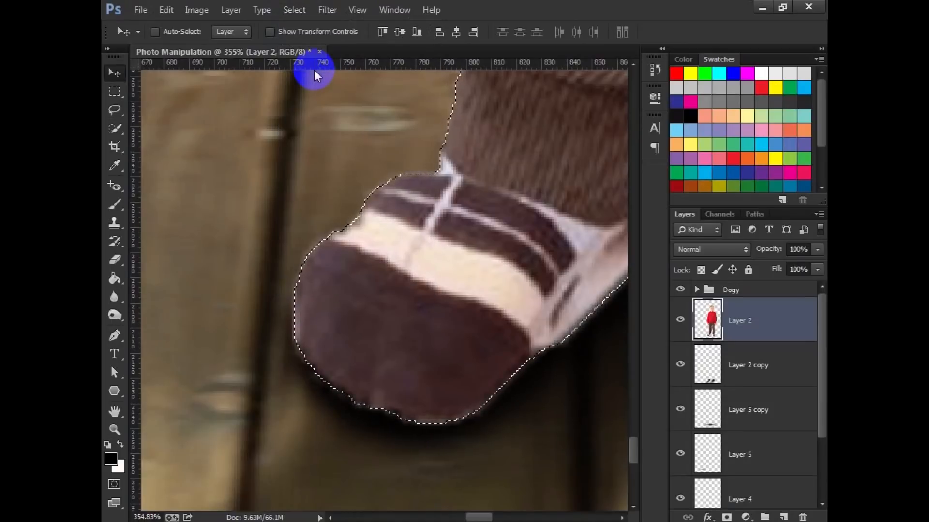
scroll(379, 276, down, 10)
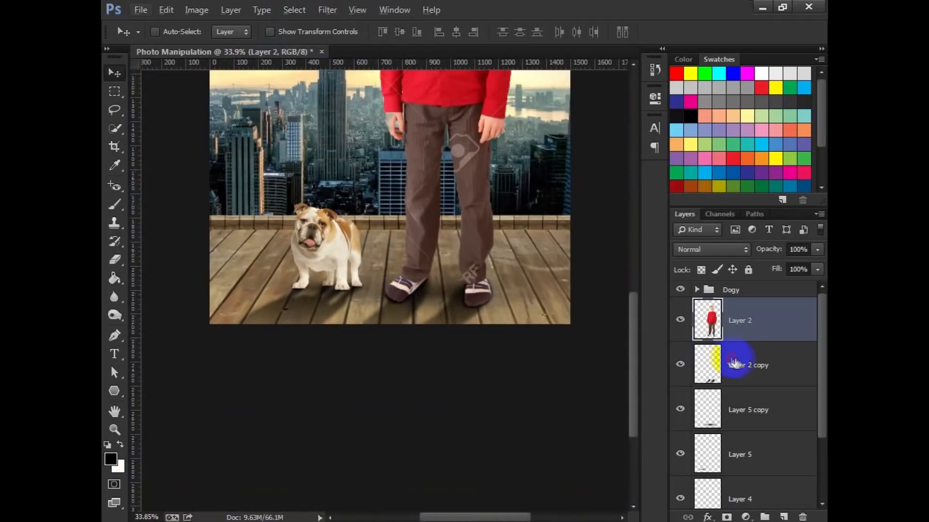
Step: Adjust the contact shadows' opacity under the boy's shoes, setting Layer 5 to about 53% and Layer 4 to 86%
click(731, 360)
click(747, 409)
click(748, 474)
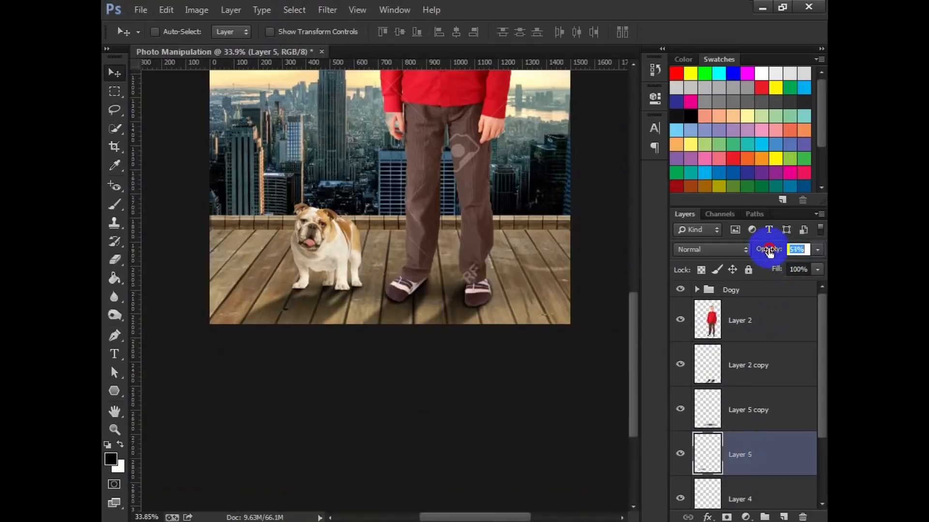
click(745, 476)
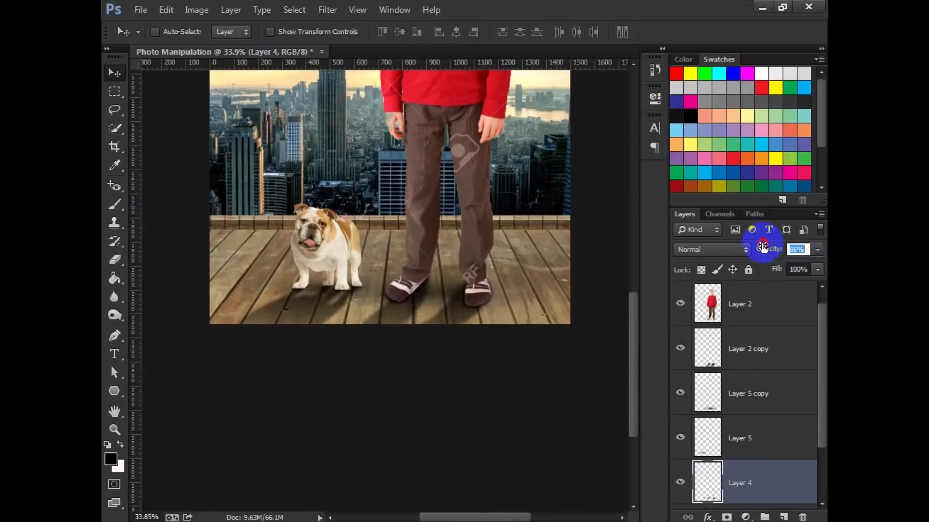
scroll(472, 287, down, 1)
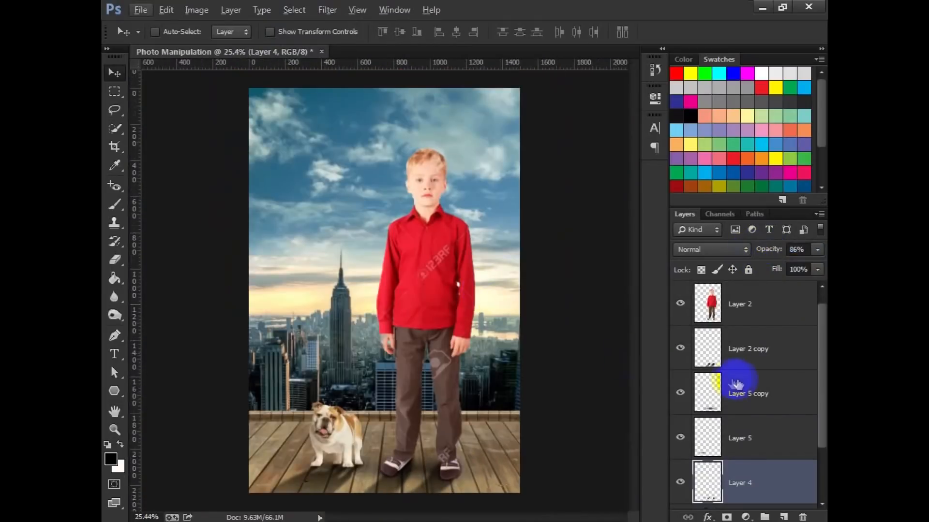
Step: Group the boy's layer with the shadow layers down to Layer 4 and name the group Boy
click(745, 316)
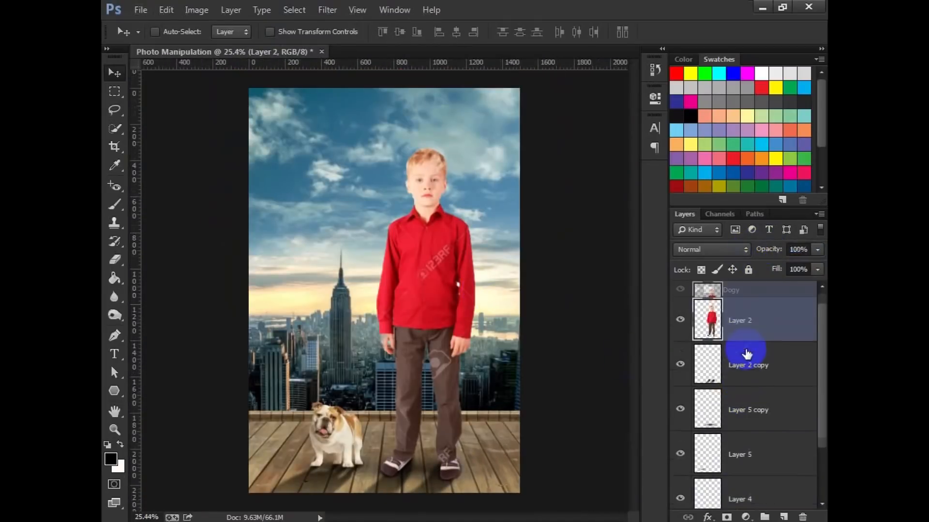
shift+click(755, 486)
key(ctrl+g)
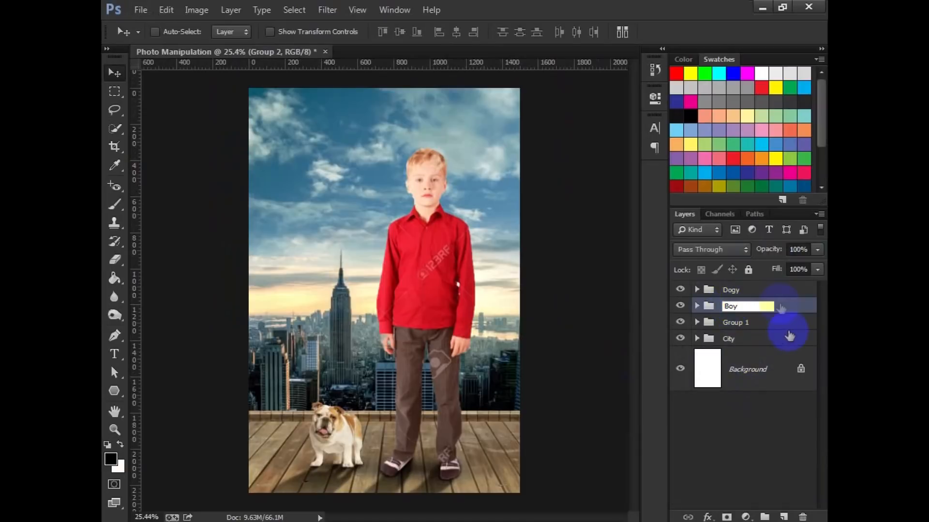
click(777, 294)
scroll(352, 239, down, 1)
scroll(353, 240, up, 1)
scroll(436, 357, up, 1)
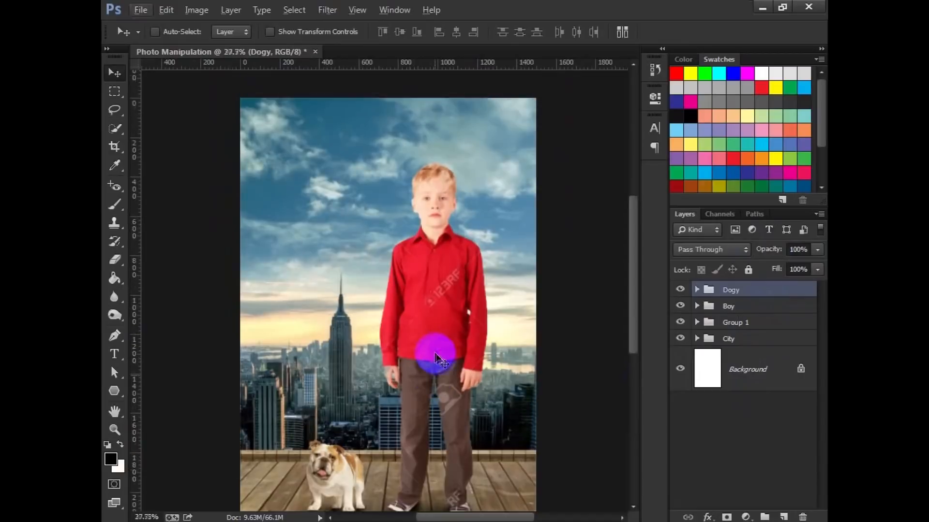
scroll(436, 357, up, 1)
scroll(437, 358, down, 1)
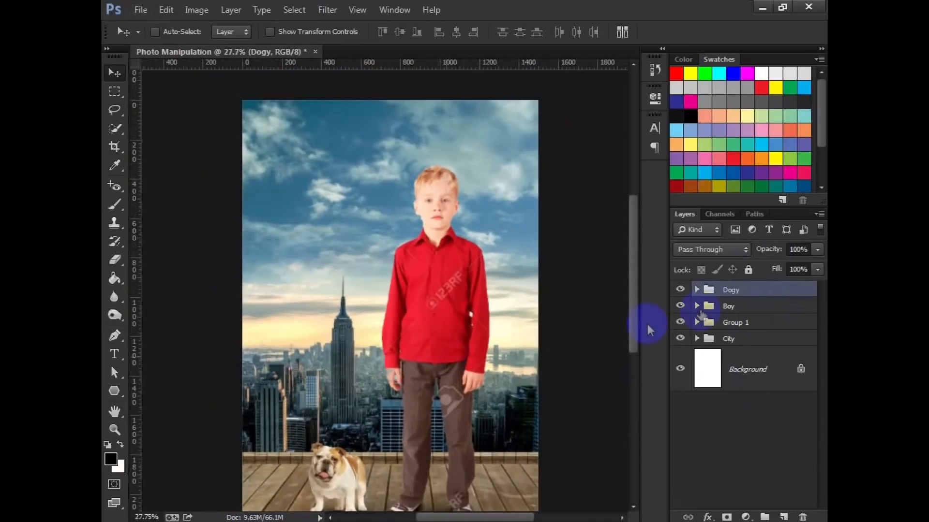
Step: Add a Brightness/Contrast adjustment layer directly above the Boy group
click(733, 308)
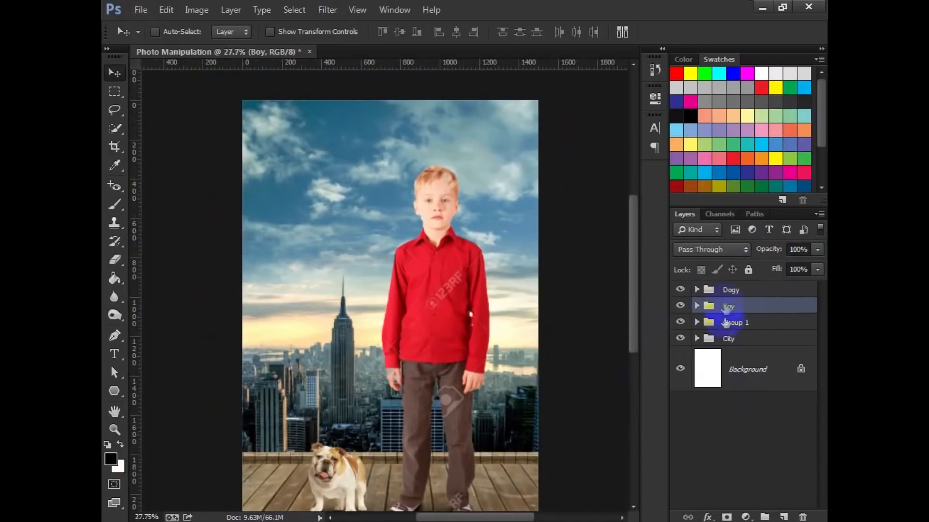
click(746, 518)
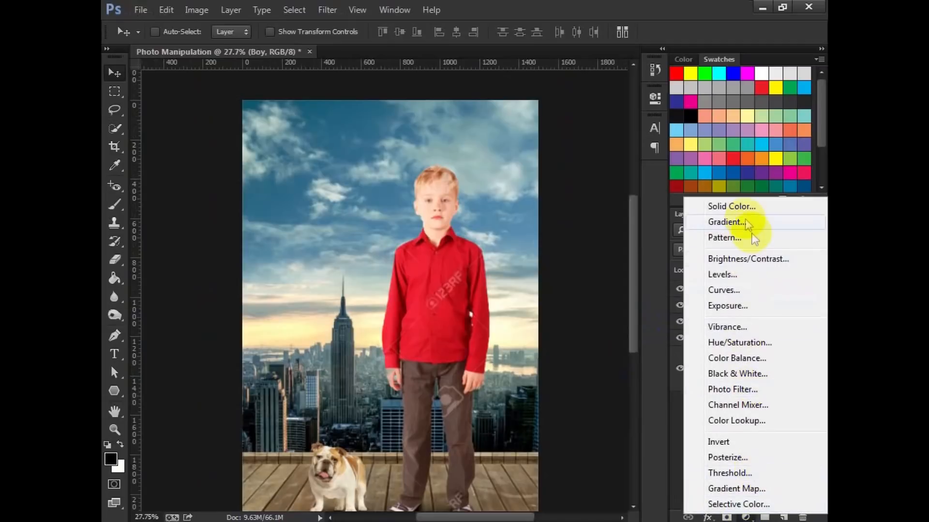
click(765, 258)
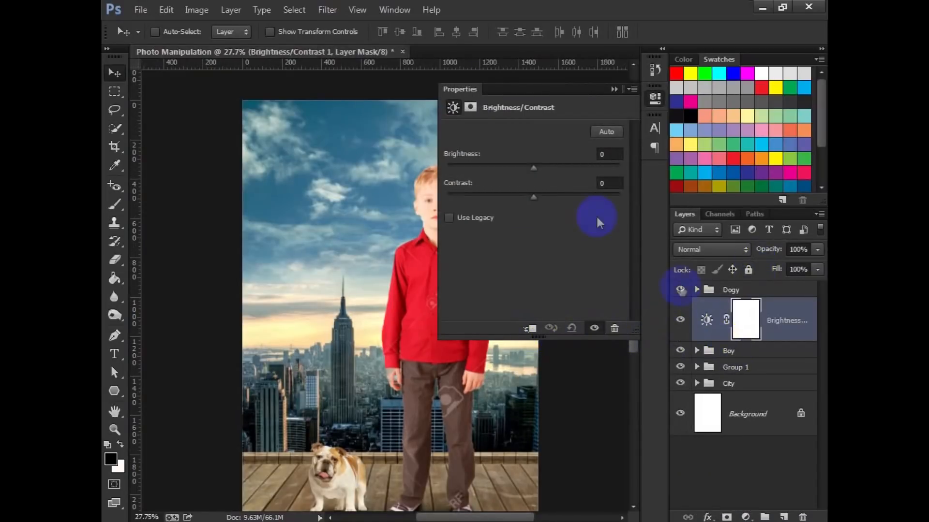
Step: Try the new adjustment at a brightness of -74 and set it back to -1
drag(533, 166, 492, 167)
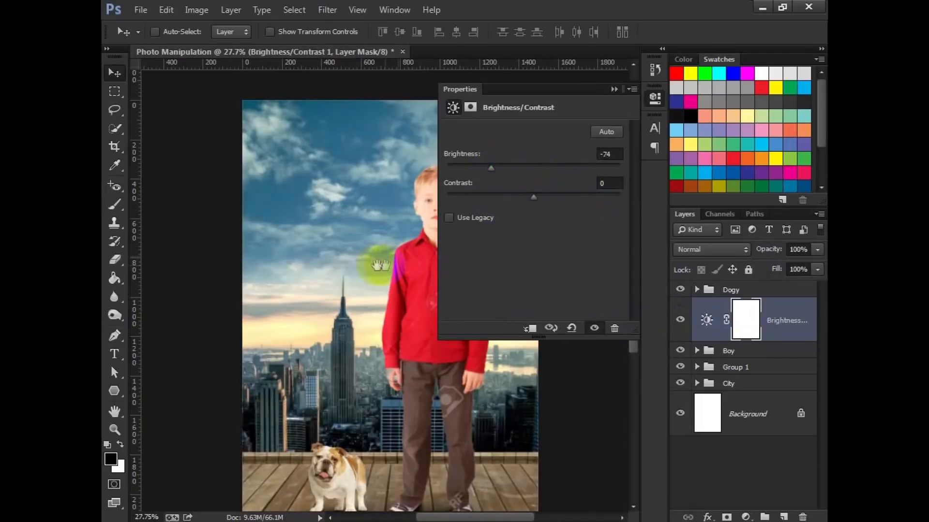
drag(382, 265, 311, 210)
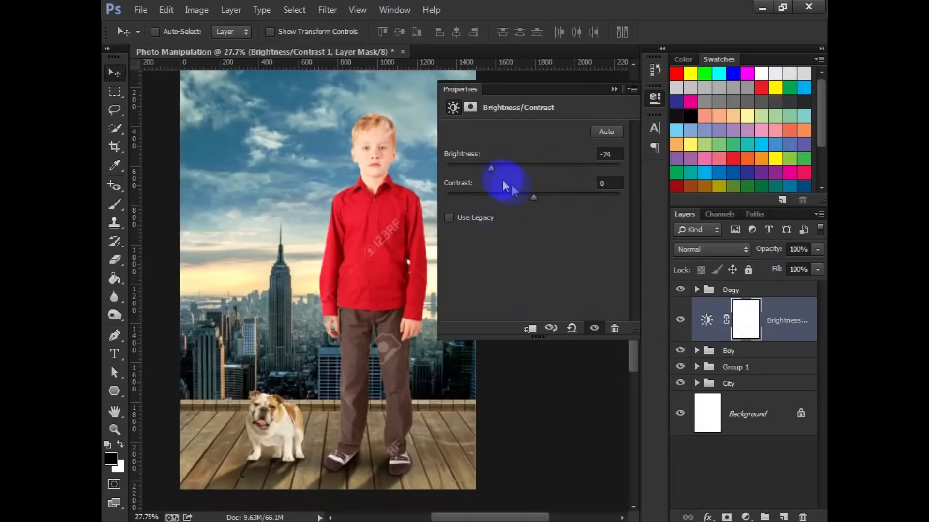
click(608, 154)
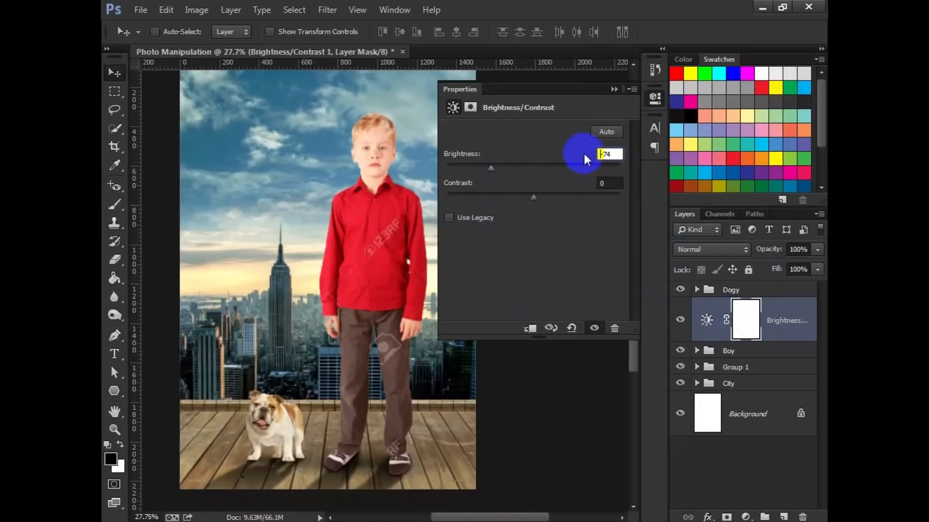
mouse_move(535, 166)
mouse_down()
mouse_move(522, 166)
mouse_move(533, 167)
mouse_up()
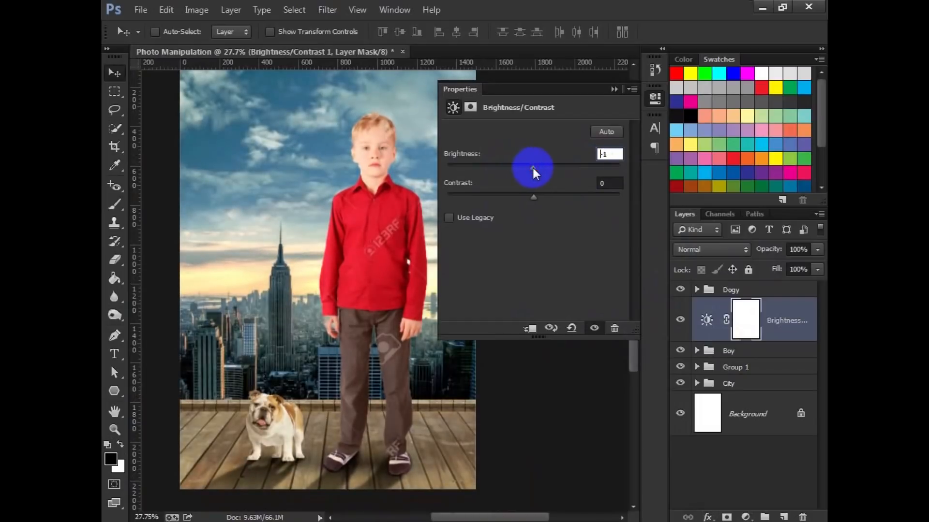
Step: Clip the Brightness/Contrast adjustment to the Boy group and set its brightness to -33
right_click(747, 319)
click(660, 260)
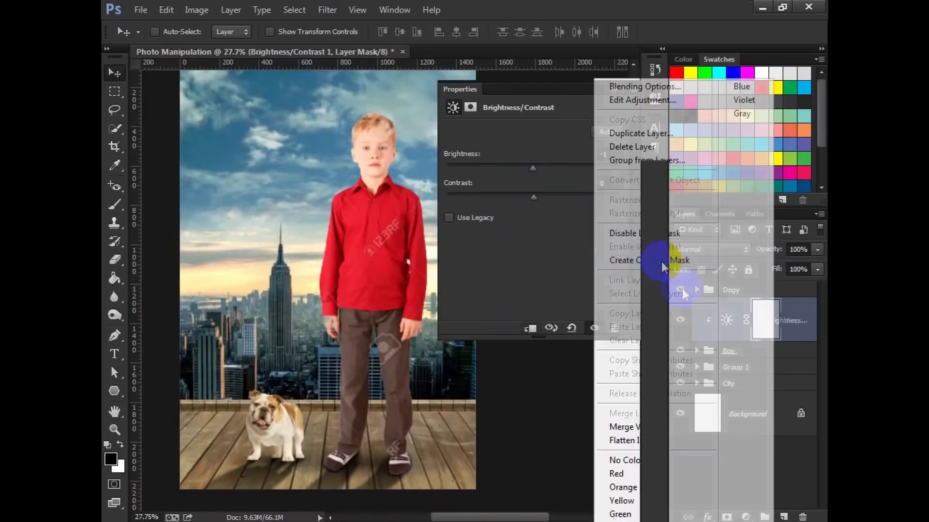
mouse_move(532, 169)
mouse_down()
mouse_move(498, 164)
mouse_move(517, 165)
mouse_up()
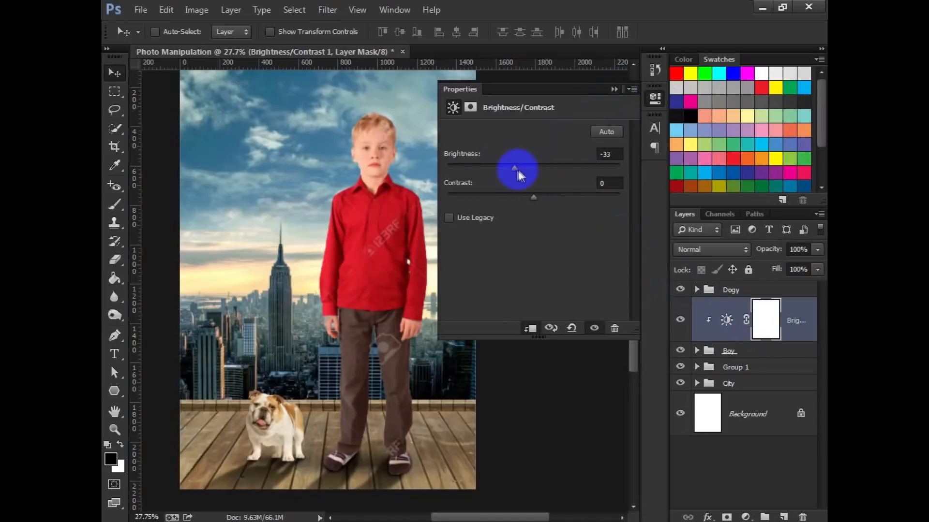
click(614, 89)
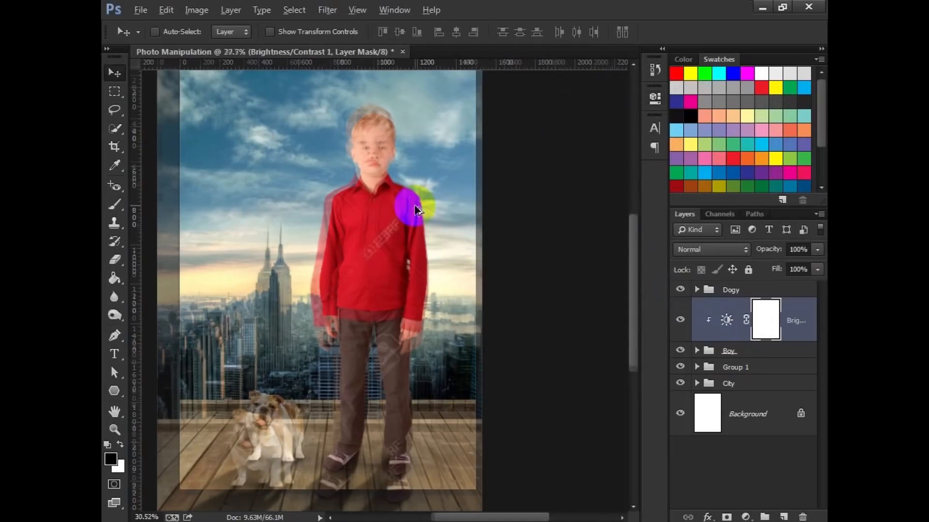
Step: Paint black with a large soft brush on the Boy adjustment's mask, over his head and the skyline-facing side of his torso
click(759, 328)
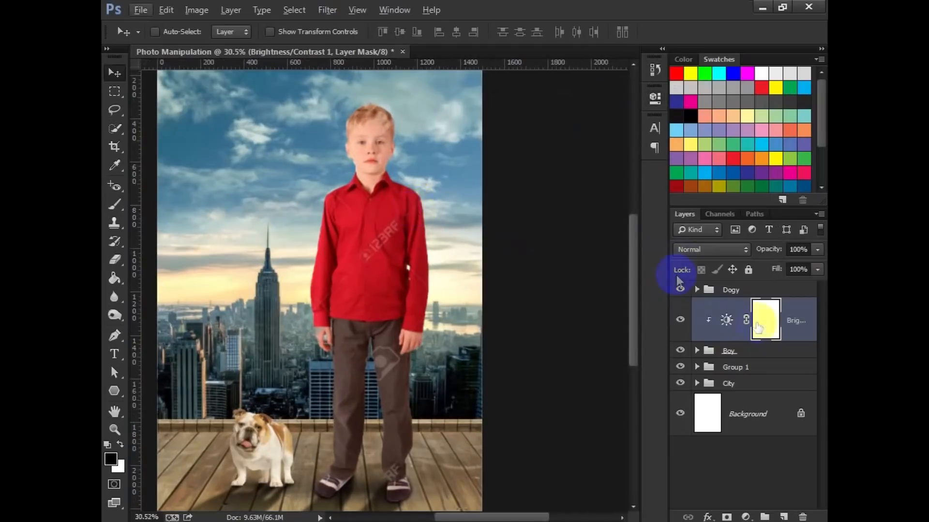
click(114, 204)
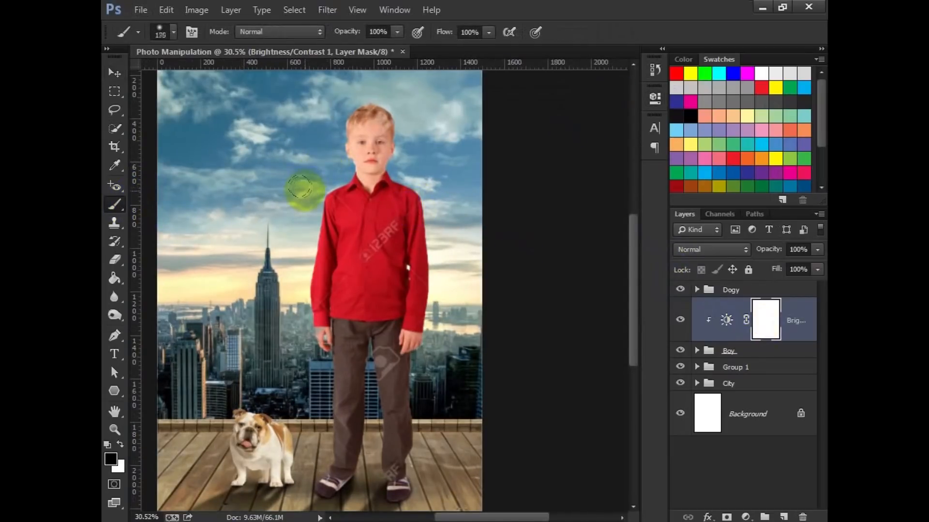
drag(323, 157, 319, 172)
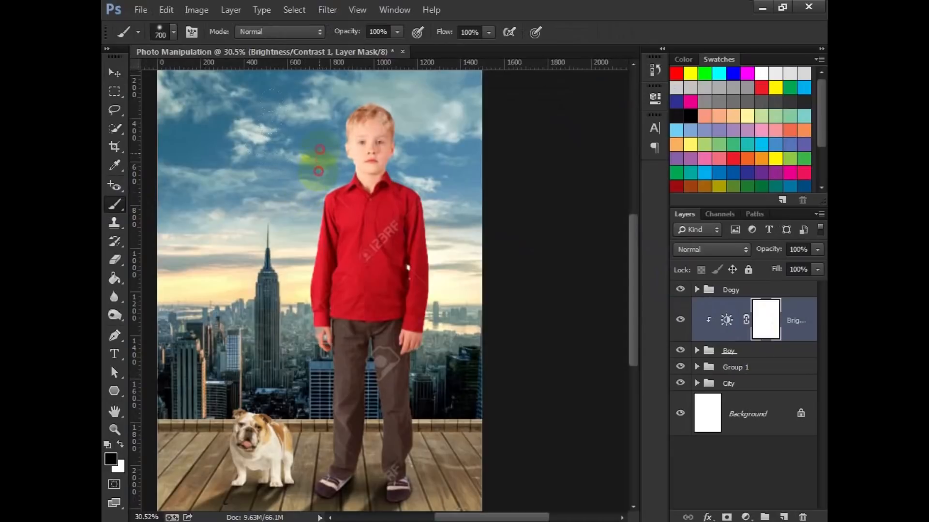
key(bracketleft)
mouse_move(385, 93)
mouse_down()
mouse_move(330, 116)
mouse_move(314, 185)
mouse_move(328, 184)
mouse_move(298, 281)
mouse_up()
Step: Refine the Boy adjustment's mask with smaller black brush strokes over his legs, far arm and shoulder, and with a 250 px brush around his hair
key(bracketleft)
key(bracketleft)
mouse_move(272, 314)
mouse_down()
mouse_move(332, 276)
mouse_move(346, 332)
mouse_move(321, 440)
mouse_move(375, 380)
mouse_move(376, 440)
mouse_up()
key(bracketleft)
mouse_move(431, 233)
mouse_down()
mouse_move(431, 246)
mouse_move(422, 202)
mouse_move(407, 191)
mouse_up()
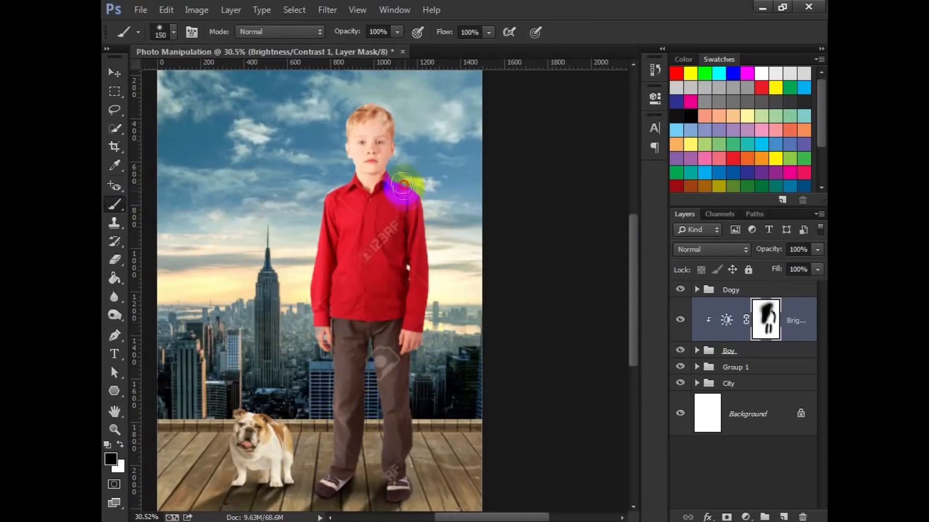
key(bracketright)
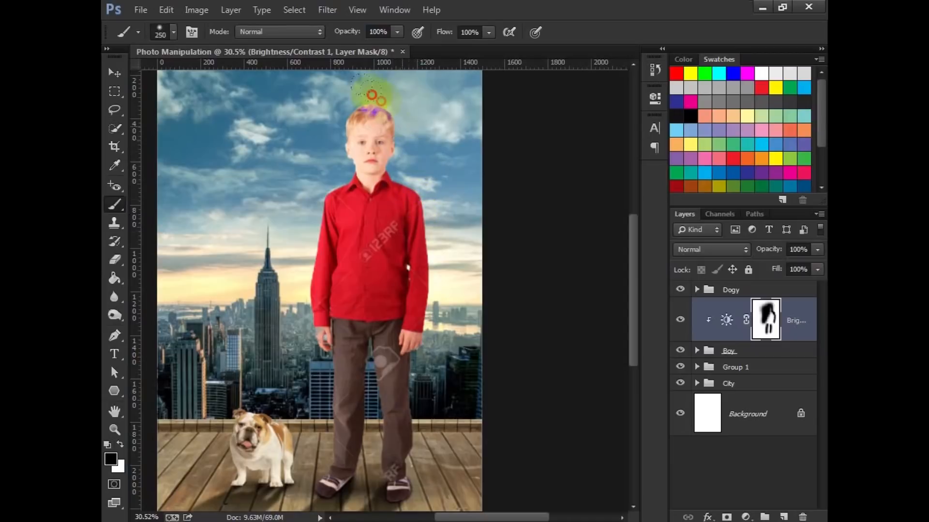
Step: Add a Brightness/Contrast adjustment clipped to the Dogy group and set its brightness to -67
scroll(387, 290, down, 2)
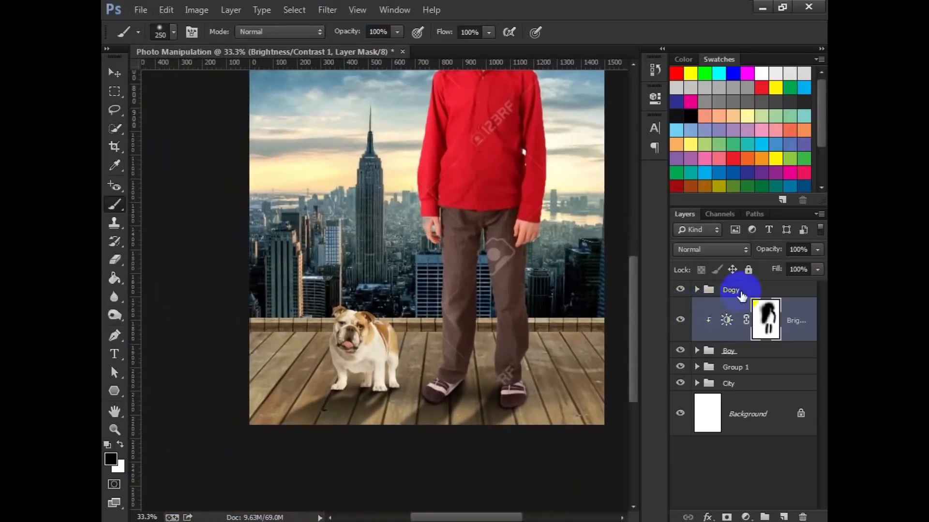
click(736, 290)
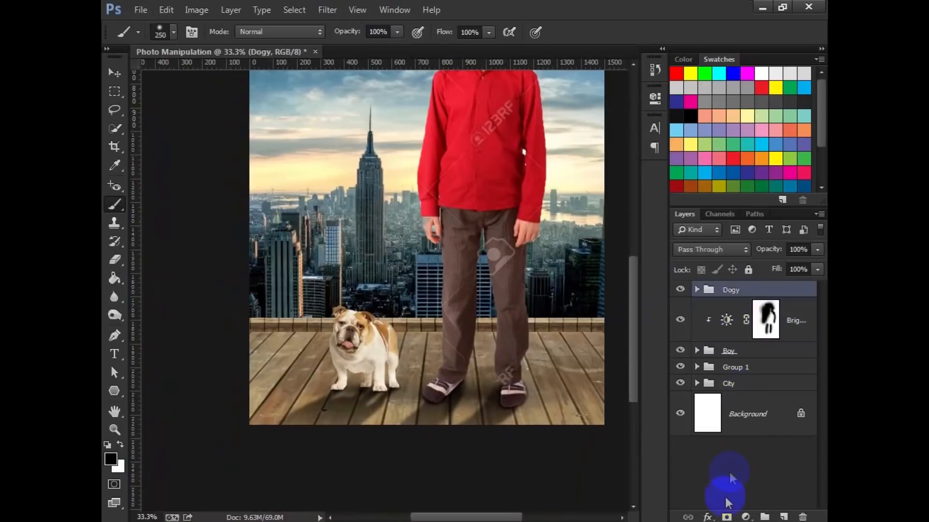
click(745, 518)
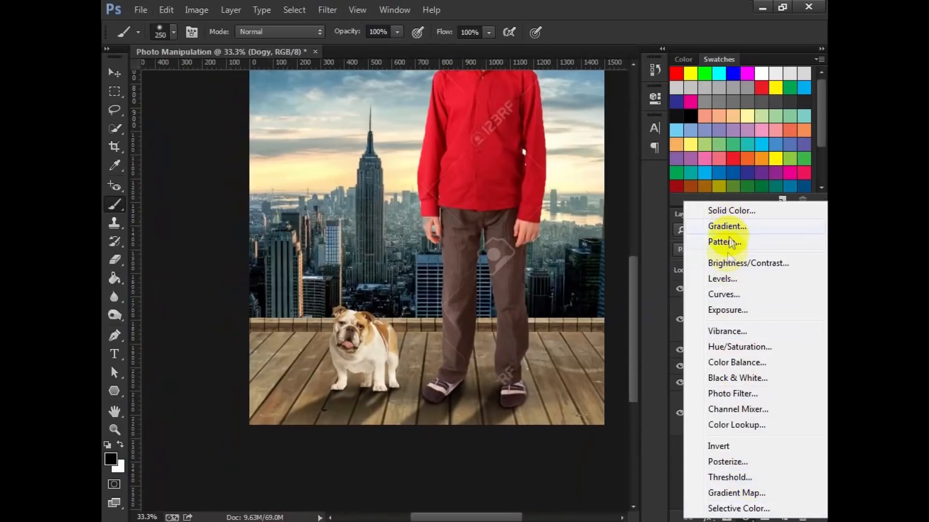
click(730, 265)
click(531, 329)
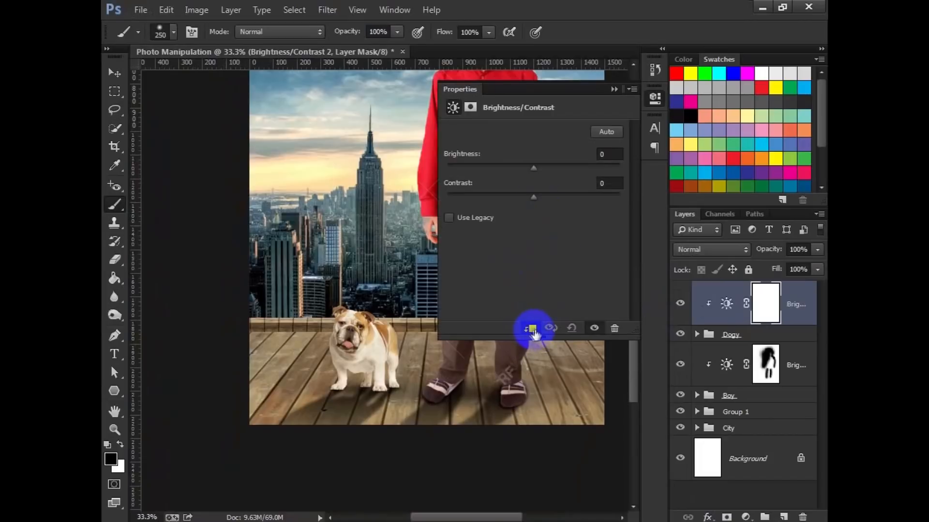
drag(532, 167, 495, 167)
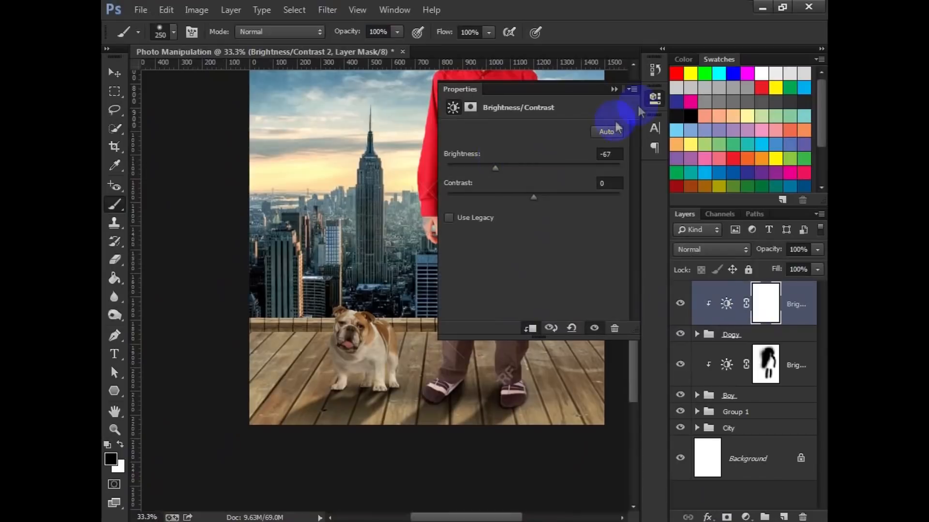
click(614, 90)
Step: Paint black with a 250 px soft brush on the Dogy adjustment's mask over the bulldog's head and back
scroll(407, 299, up, 5)
click(369, 330)
click(369, 330)
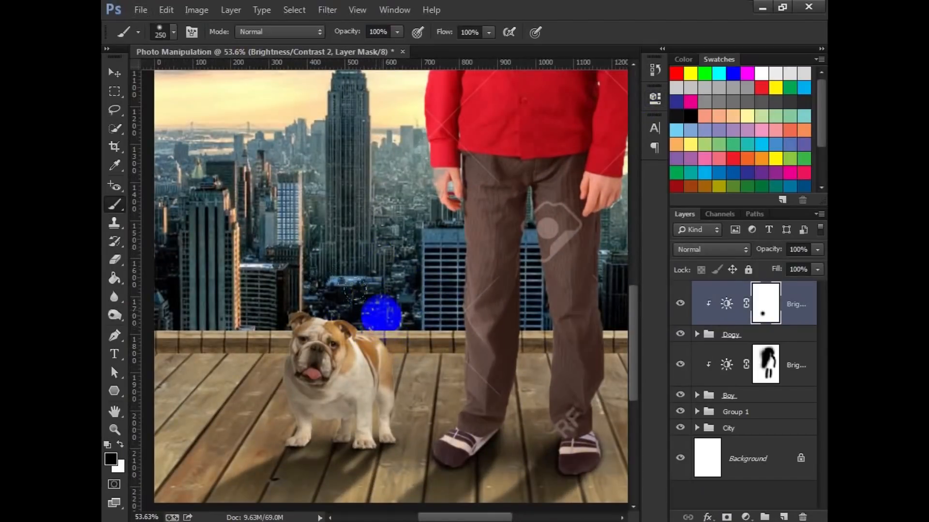
scroll(356, 333, up, 2)
click(292, 306)
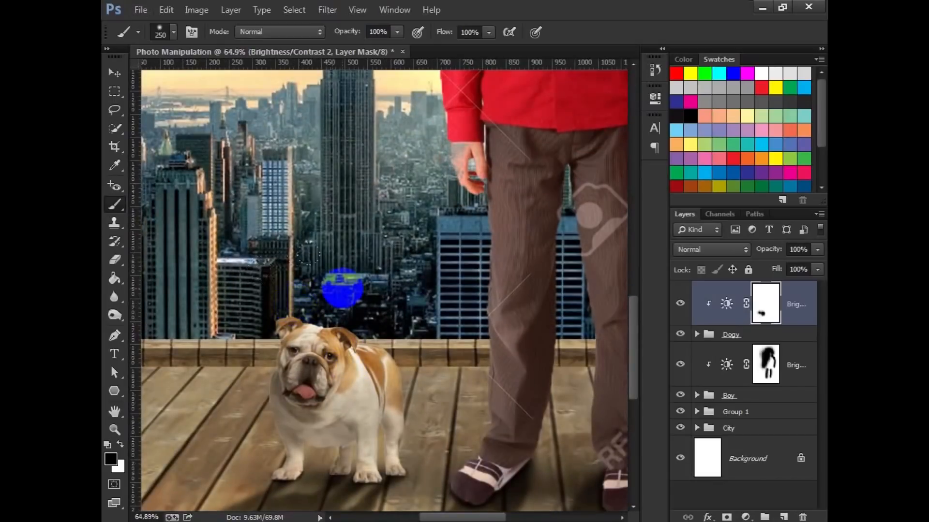
Step: Brighten the bulldog's body, legs and paws by painting black on the Dogy adjustment's mask with 90 to 50 px brushes
scroll(348, 288, down, 3)
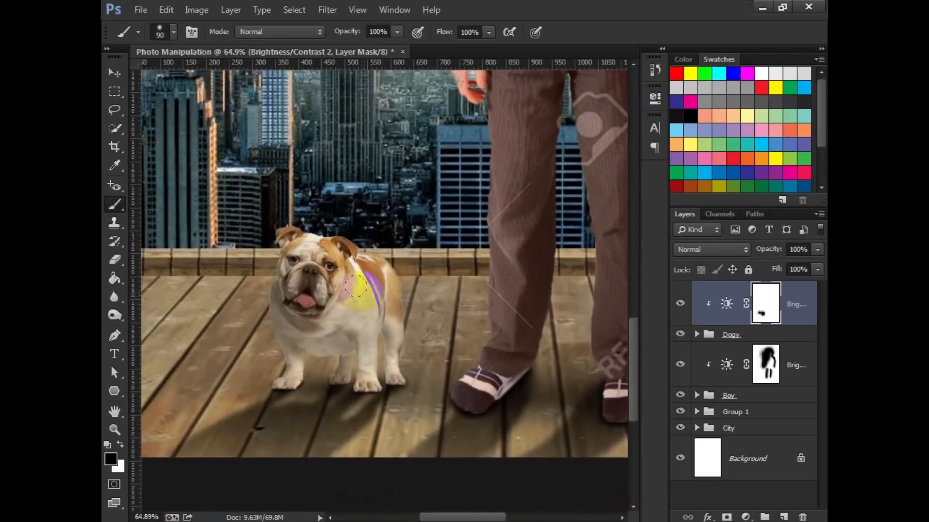
mouse_move(356, 286)
mouse_down()
mouse_move(363, 320)
mouse_move(386, 310)
mouse_up()
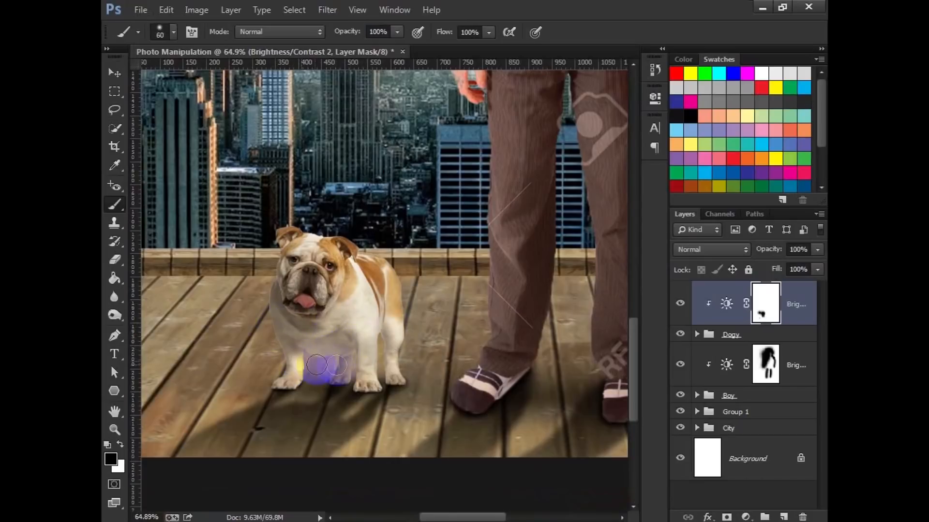
drag(377, 364, 382, 386)
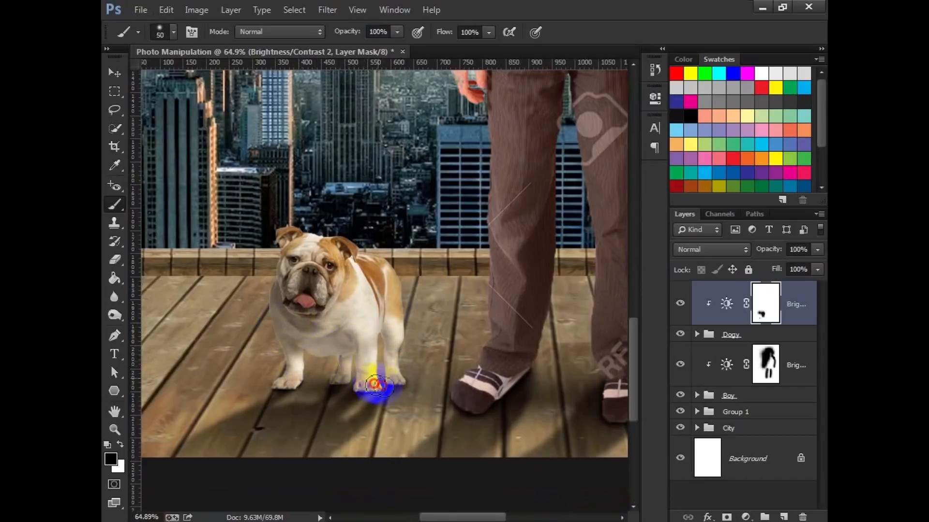
scroll(405, 316, down, 5)
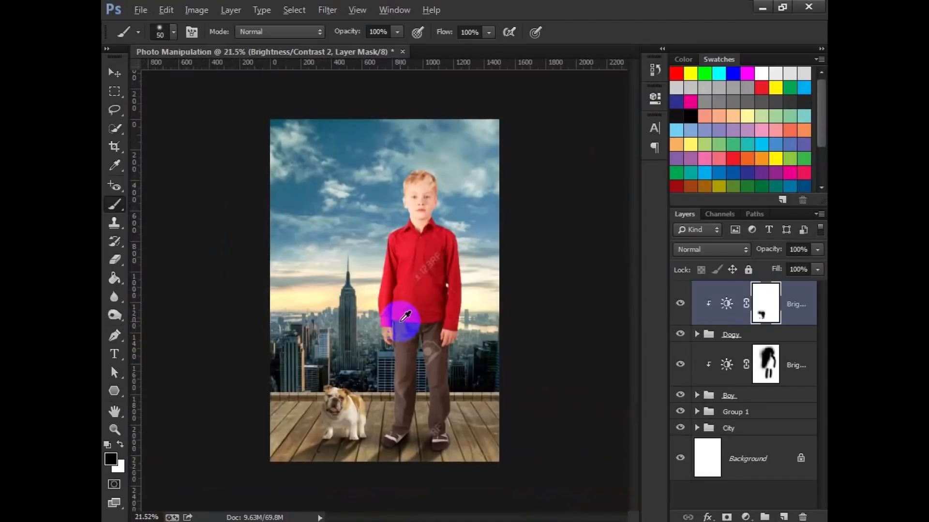
click(115, 76)
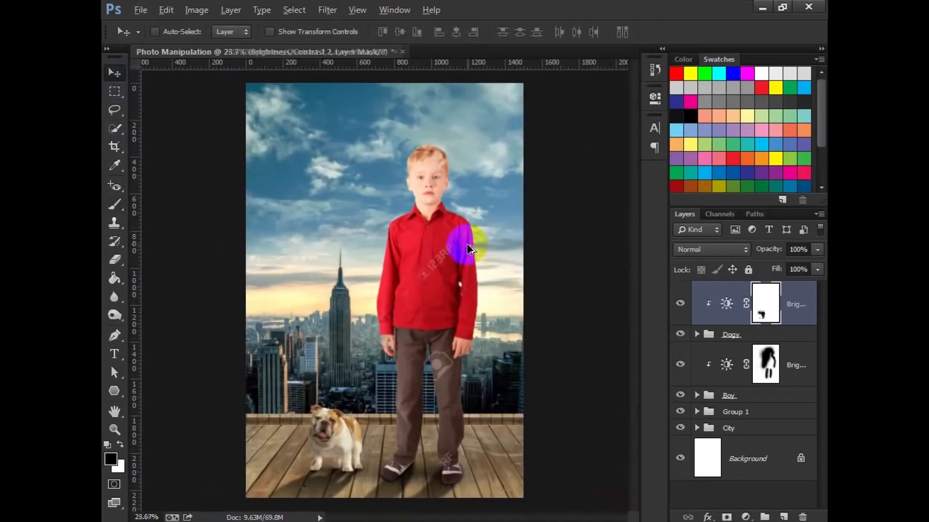
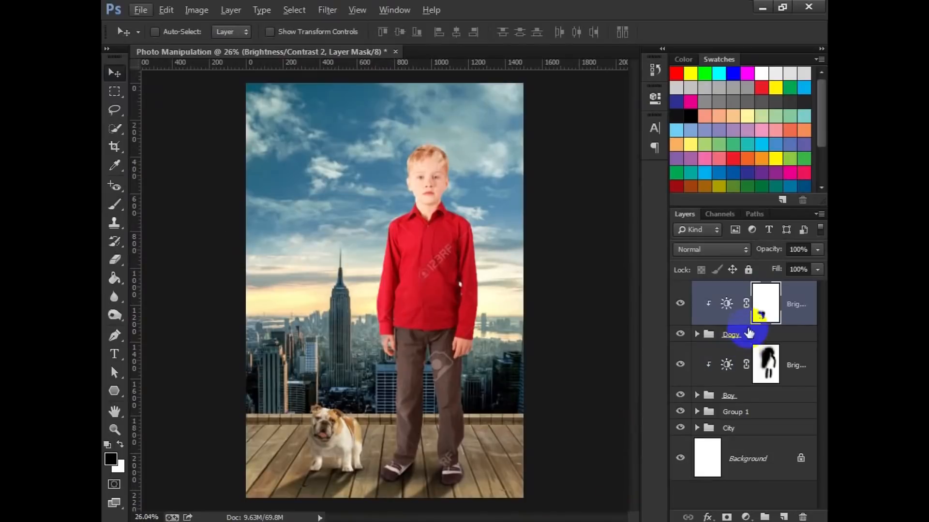
Step: Create a new layer above the Dogy adjustment and set the foreground colour to orange, ffb400
click(783, 517)
click(111, 460)
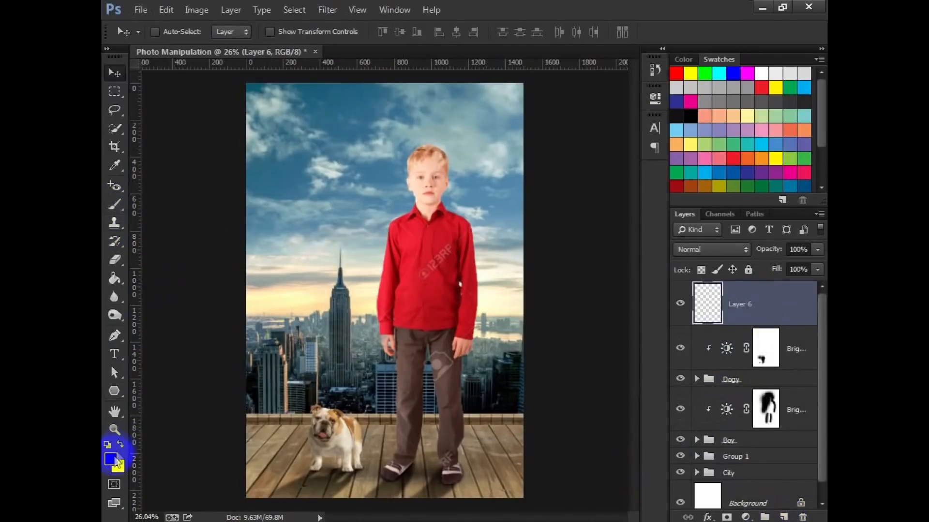
drag(608, 162, 600, 287)
click(585, 128)
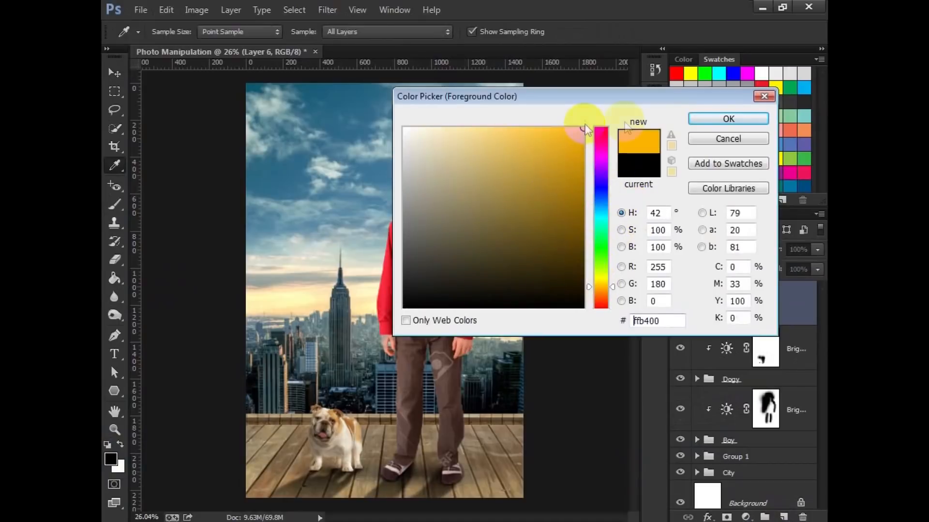
click(702, 120)
Step: Paint an orange glow on Layer 6 at the horizon beside the boy's arm, using a soft round brush at 0% hardness enlarged to 1000 px
click(115, 204)
alt+right_click(353, 201)
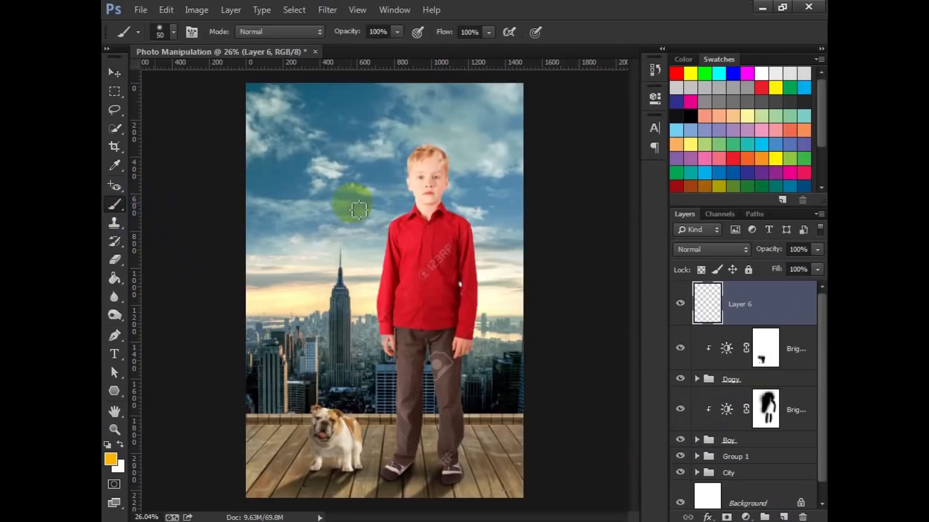
click(458, 305)
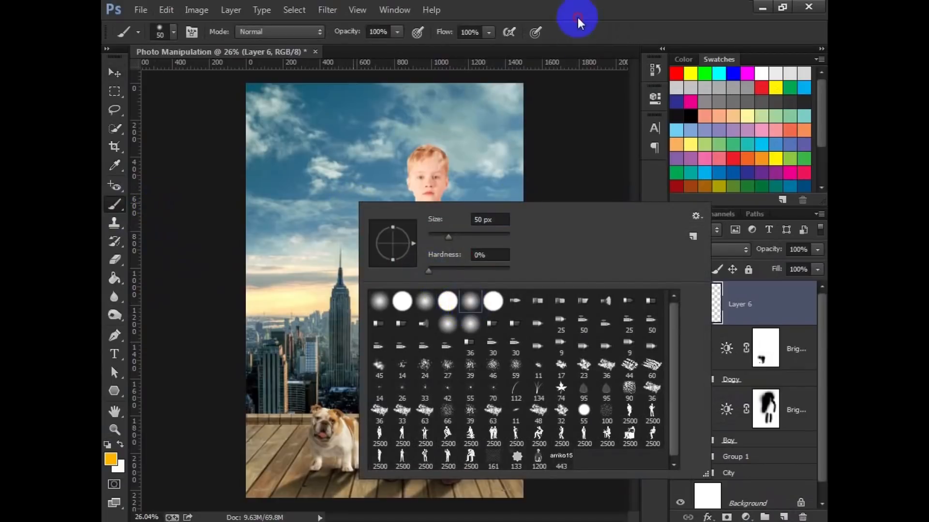
click(576, 19)
drag(465, 284, 426, 315)
key(bracketright)
key(bracketright)
key(bracketright)
key(bracketright)
key(bracketright)
key(bracketright)
key(bracketright)
key(bracketright)
key(bracketright)
key(bracketright)
click(365, 300)
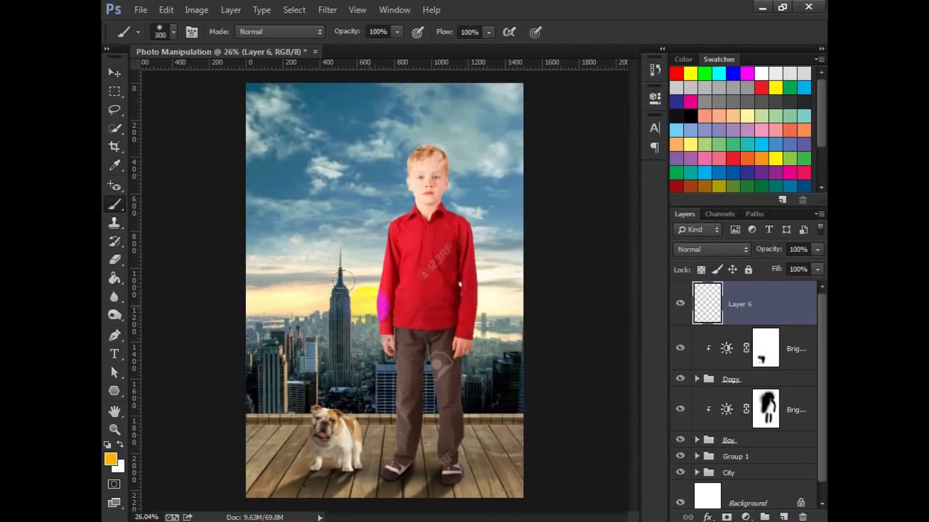
click(370, 296)
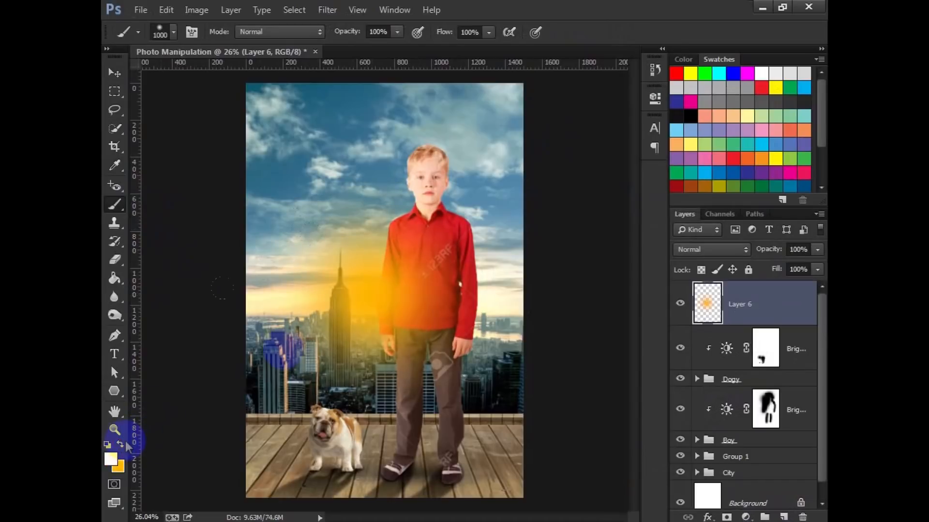
Step: Set the foreground colour to pale yellow, fff4cf, and paint a bright sun core inside Layer 6's orange glow with a 400 px soft brush
key(bracketleft)
click(378, 303)
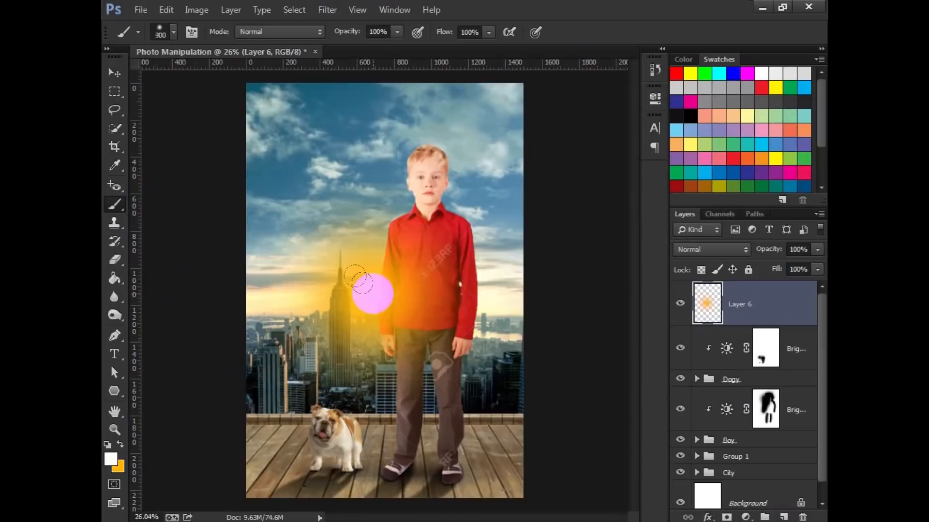
click(111, 459)
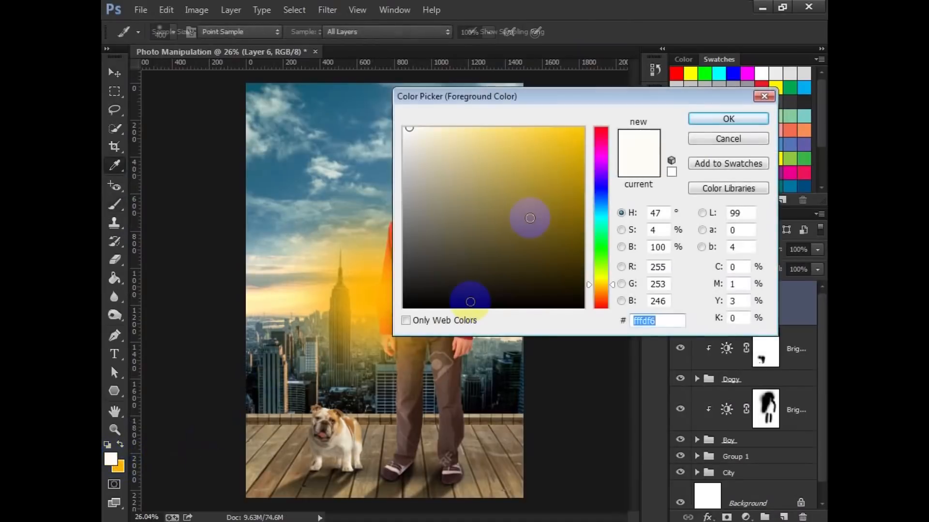
drag(472, 128, 437, 129)
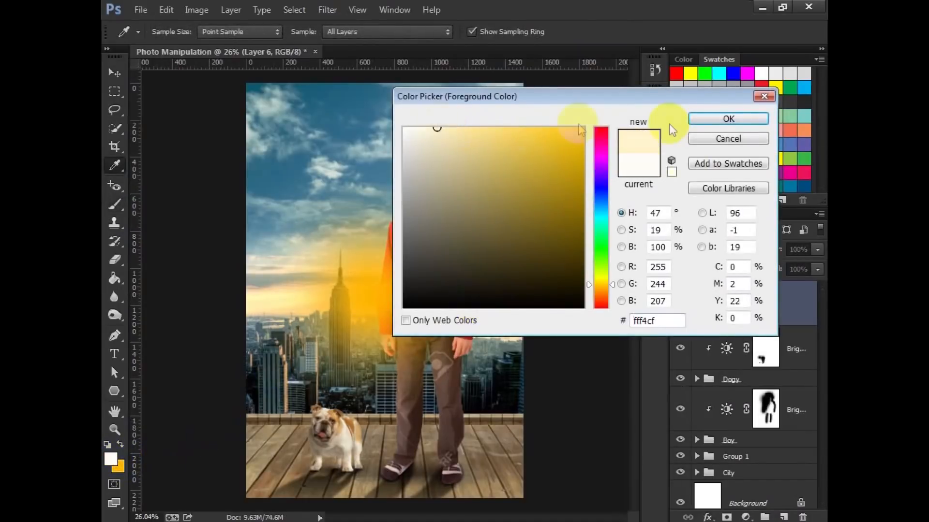
click(716, 121)
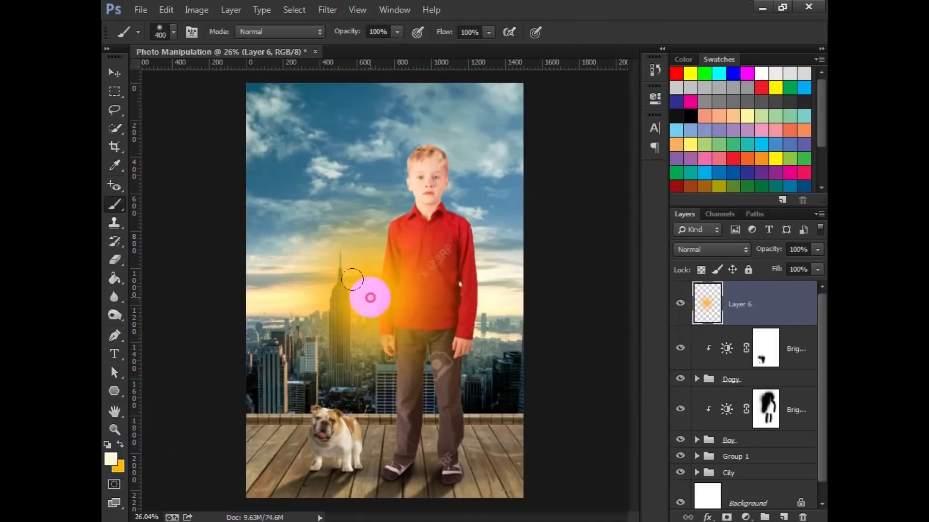
click(370, 298)
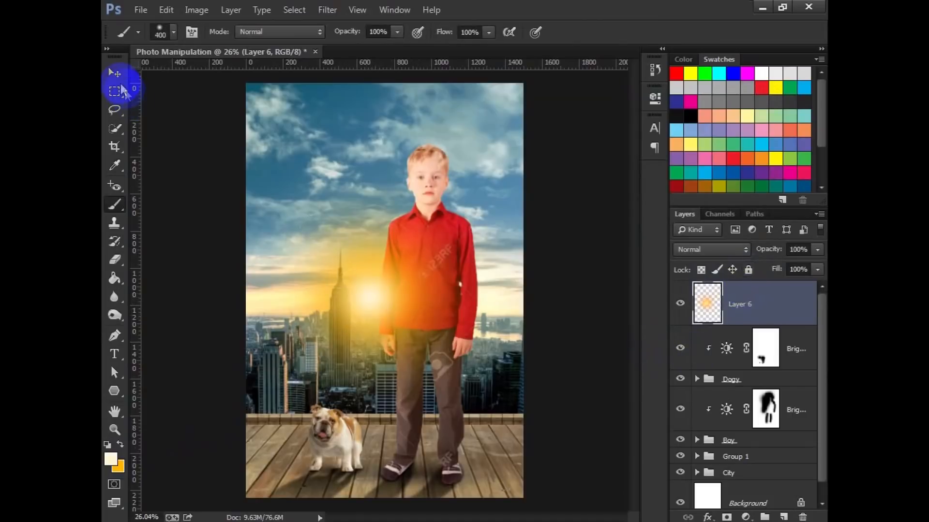
Step: Move Layer 6's sun glow to the horizon beside the boy's arm and set the layer's blend mode to Screen
click(116, 73)
drag(332, 267, 302, 161)
drag(381, 217, 357, 319)
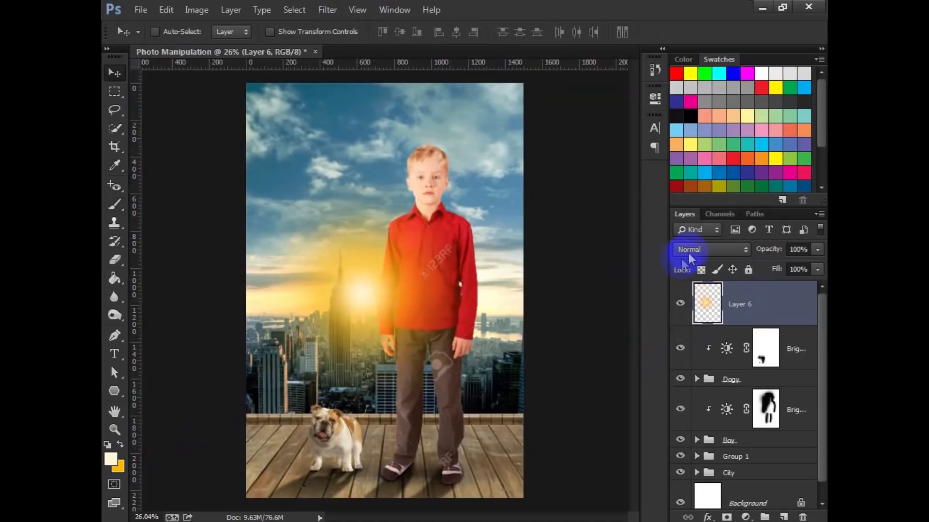
click(691, 250)
click(698, 115)
mouse_move(482, 297)
mouse_down()
mouse_move(460, 290)
mouse_move(467, 295)
mouse_move(444, 303)
mouse_up()
Step: Enlarge the sun glow slightly with Free Transform and set Layer 6's opacity to 95%
key(ctrl+t)
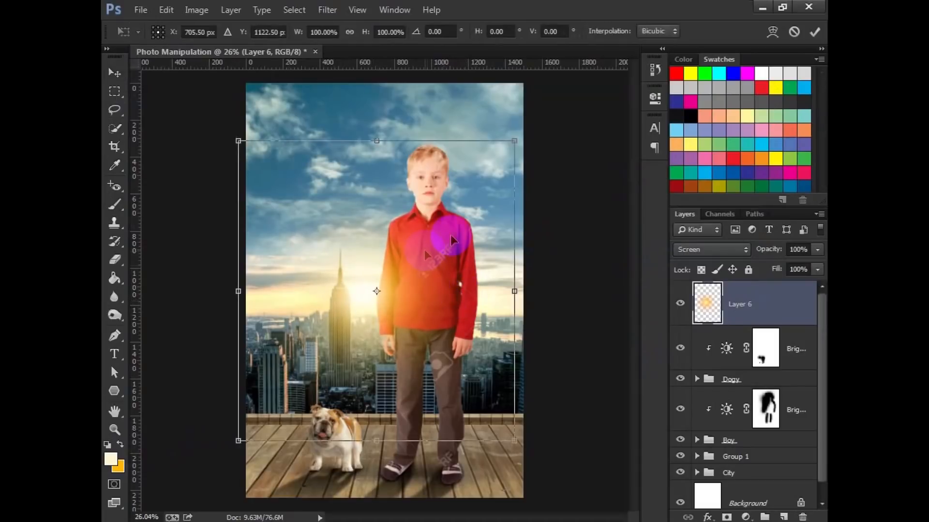
drag(514, 140, 551, 115)
drag(464, 242, 454, 242)
double_click(428, 286)
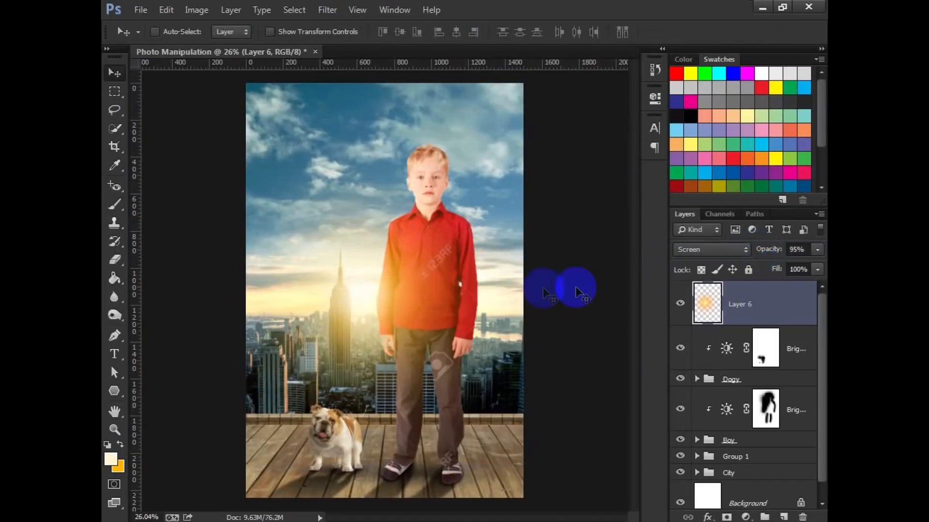
scroll(418, 321, down, 1)
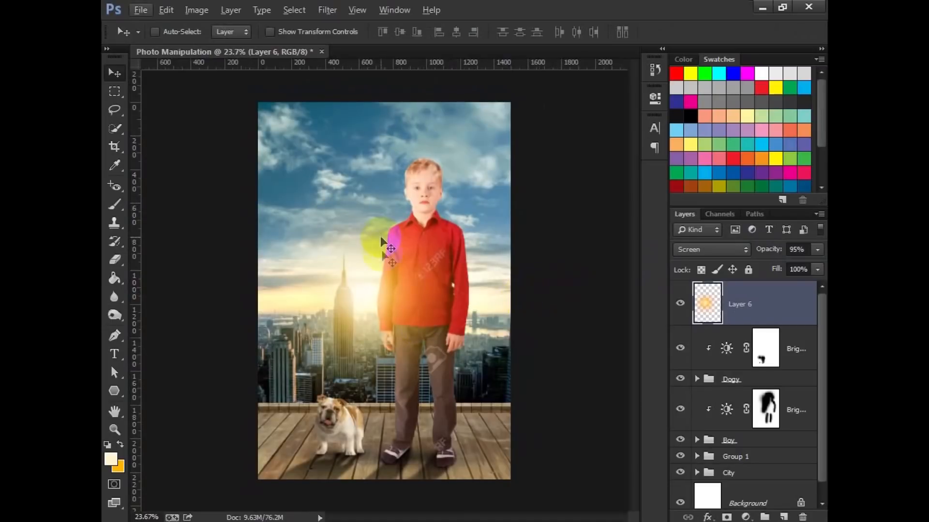
Step: Add a Curves adjustment above Layer 6, moving the black and white points inward and pulling the midtones down for more contrast
click(745, 517)
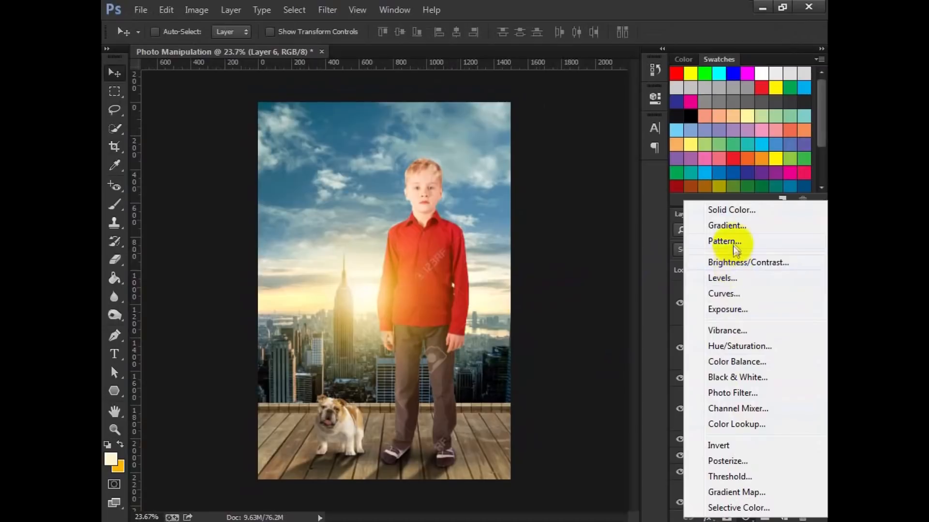
click(724, 294)
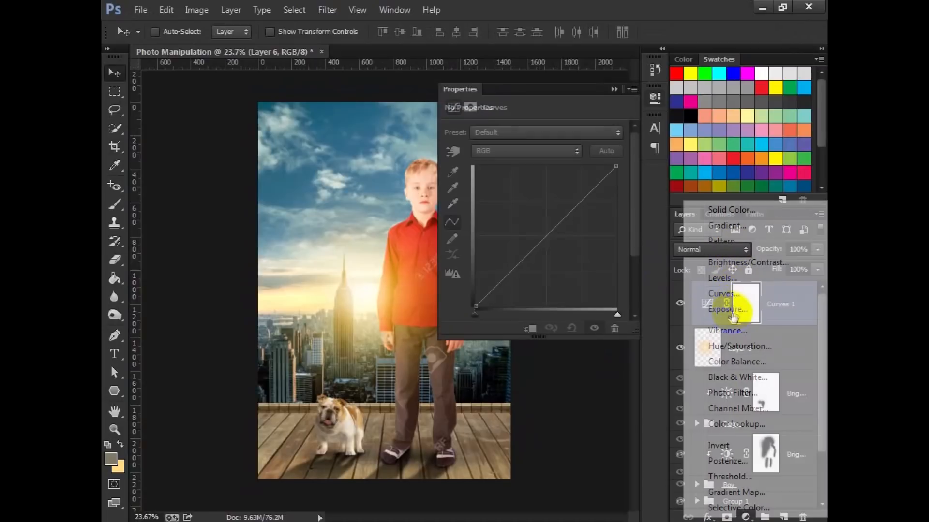
drag(475, 304, 485, 307)
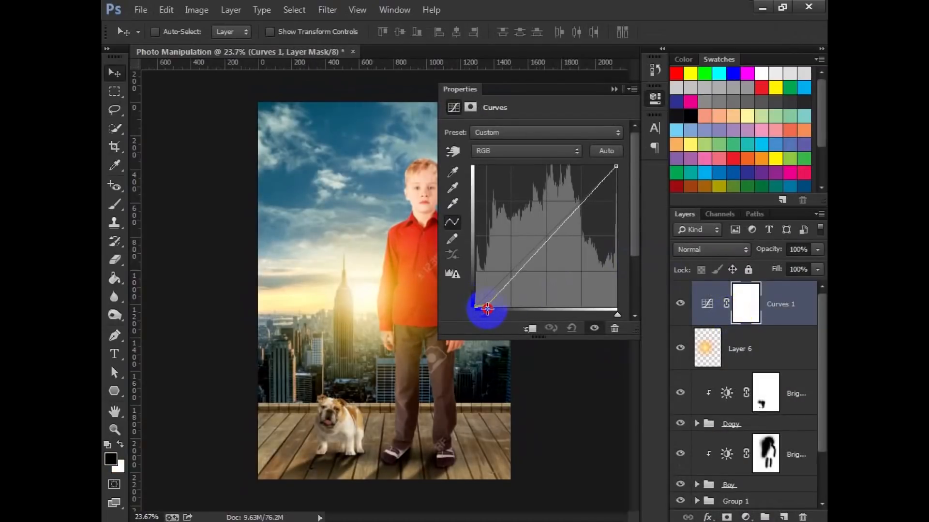
drag(609, 167, 601, 170)
drag(560, 219, 557, 232)
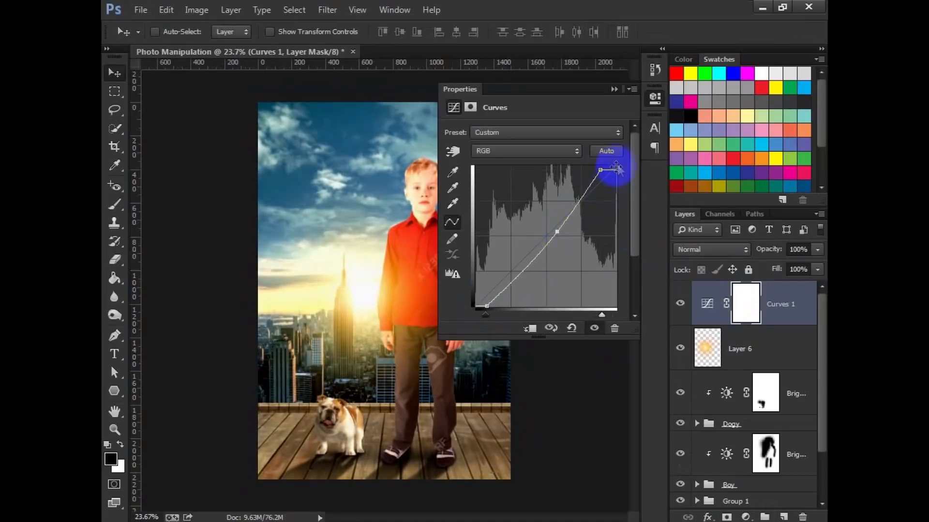
click(615, 89)
Step: Try 3DLUT looks from 3Strip.look to LateSunset.3DL on a new Color Lookup adjustment above Curves 1, and delete the adjustment
click(747, 517)
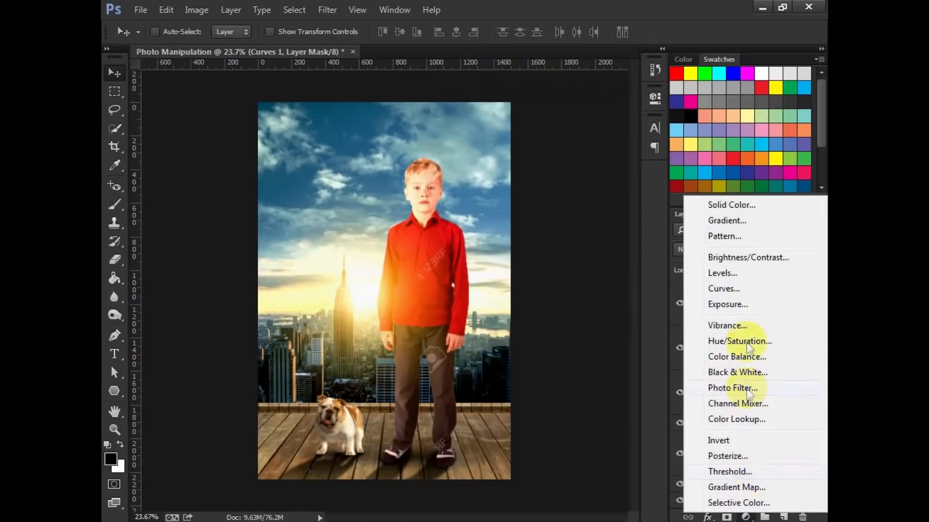
click(736, 419)
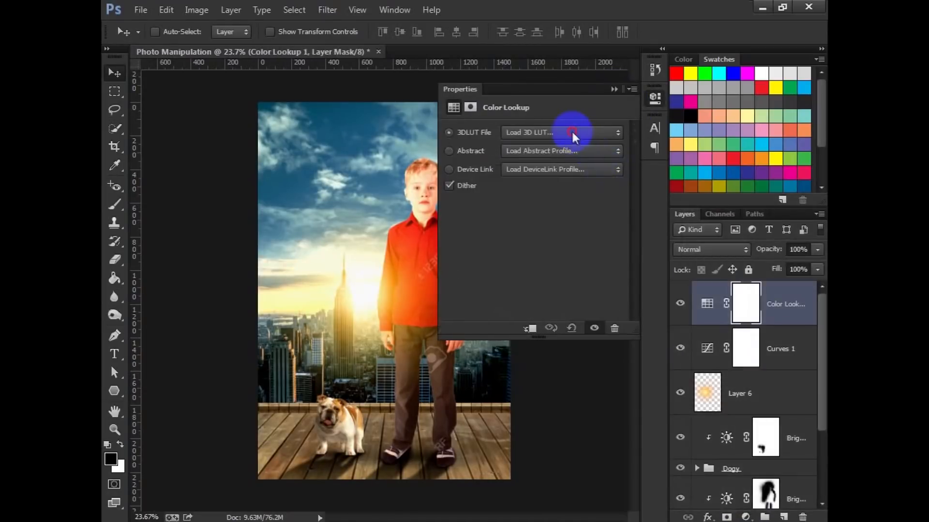
click(571, 132)
click(561, 205)
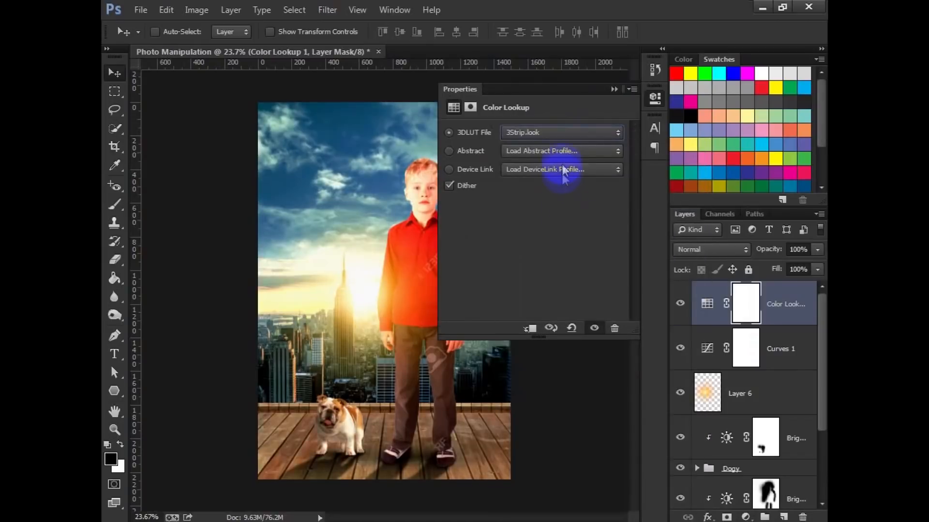
key(Down)
key(Down)
key(Down)
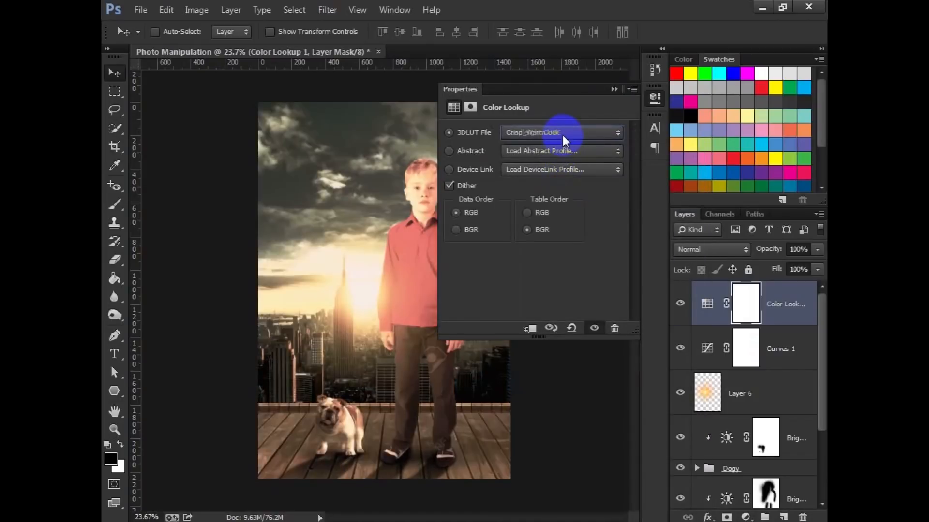
key(Down)
key(Down)
key(Down)
key(Down)
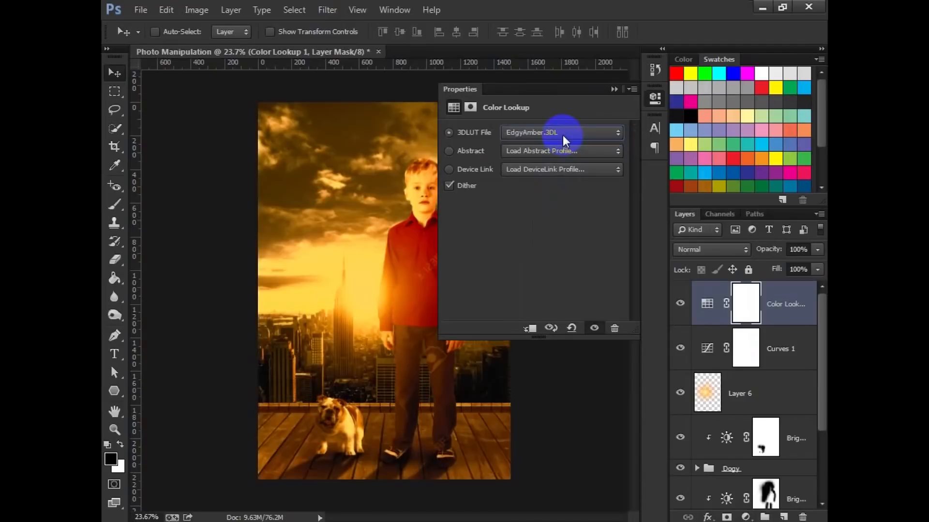
key(Down)
key(Down)
key(Down)
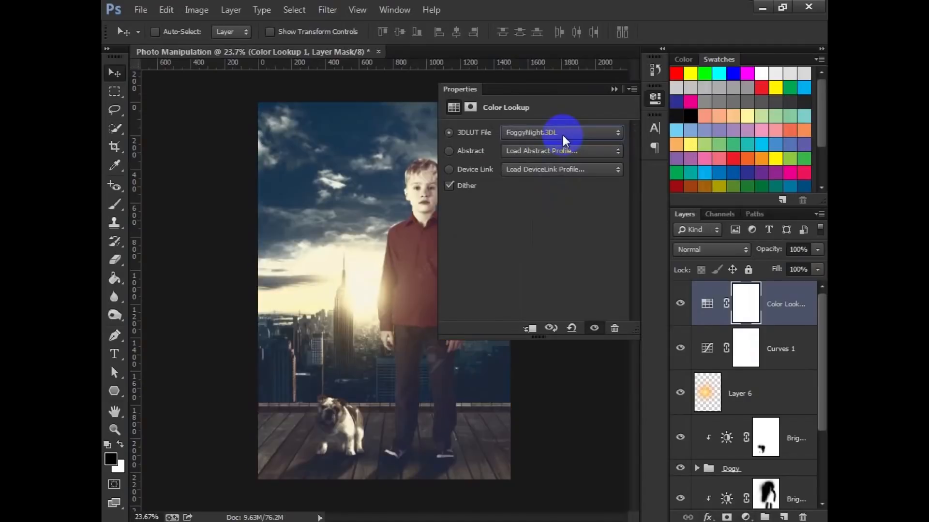
key(Down)
key(Down)
key(Down)
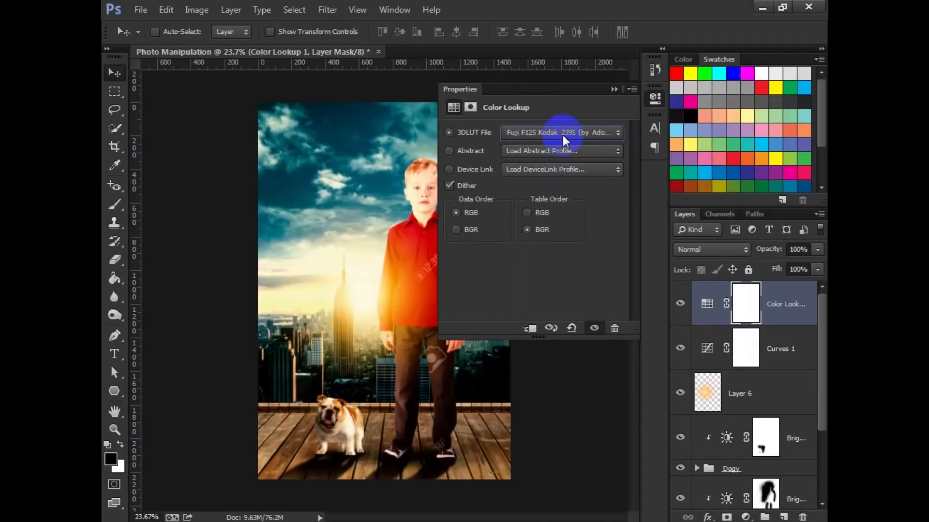
key(Down)
key(Down)
key(Down)
key(Down)
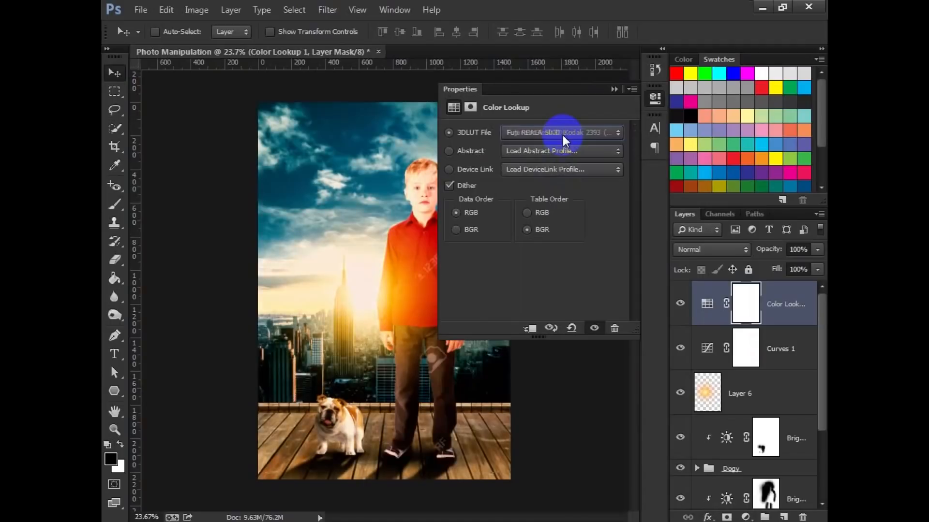
key(Down)
key(Down)
key(Down)
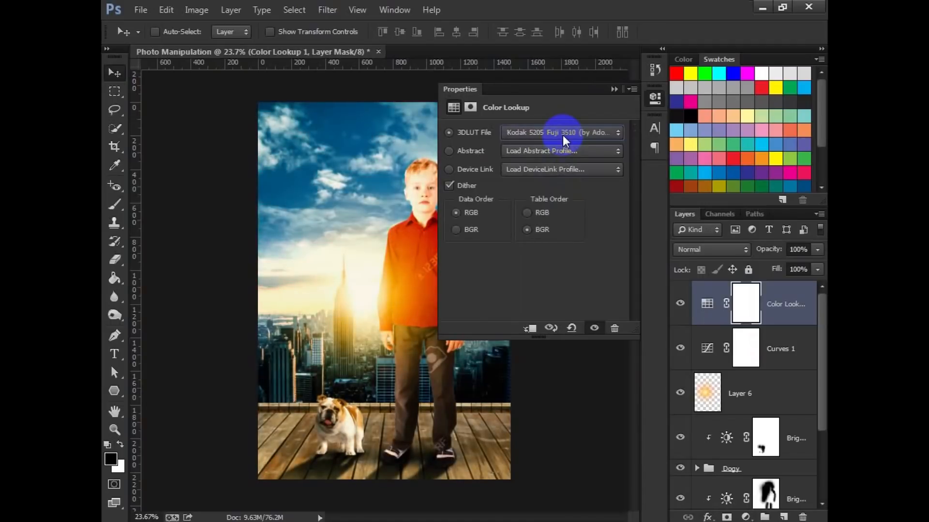
key(Down)
key(Down)
key(Down)
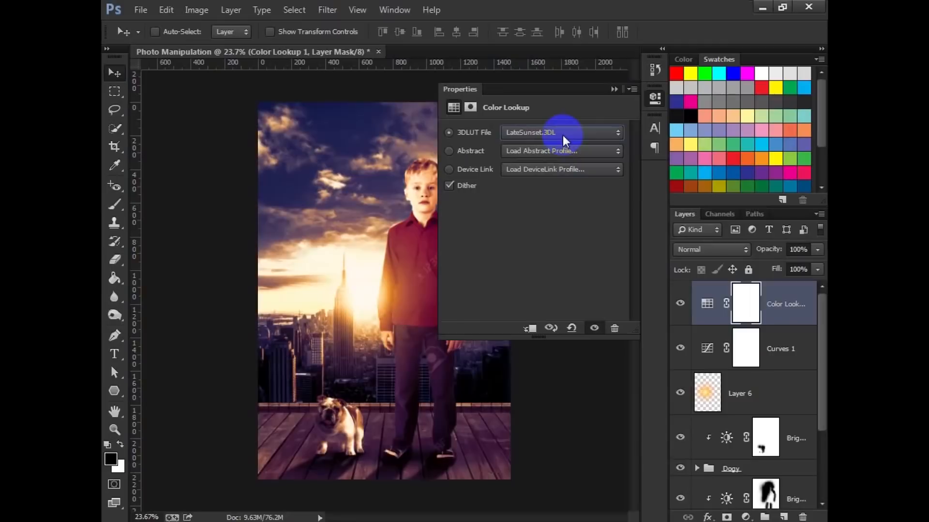
drag(747, 305, 802, 517)
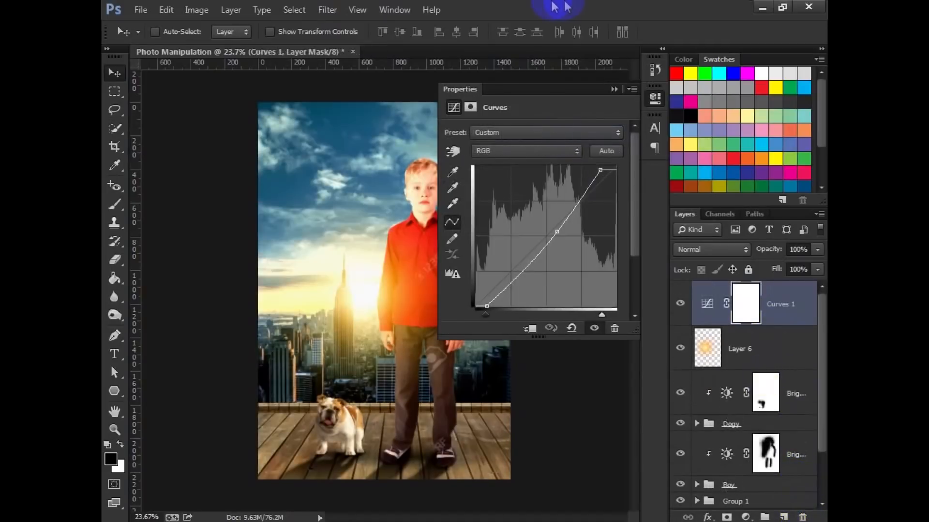
click(616, 91)
Step: Create a new layer above Curves 1 and fill it with the merged image using Apply Image, RGB channel, Multiply blending at 100% opacity
key(ctrl+0)
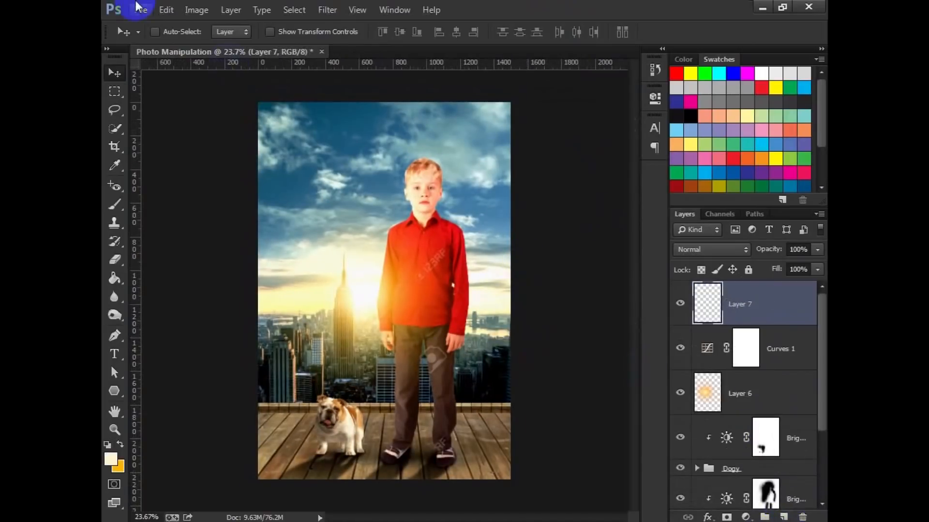
click(187, 10)
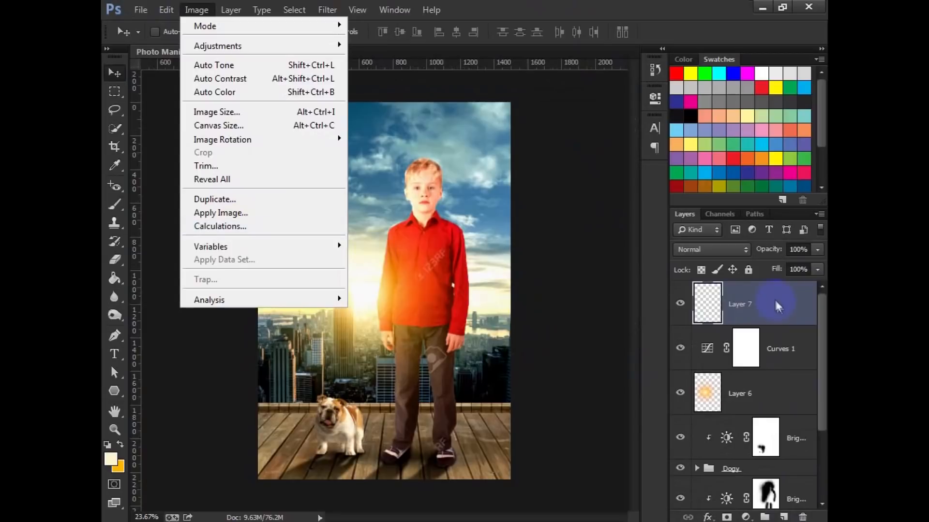
click(227, 213)
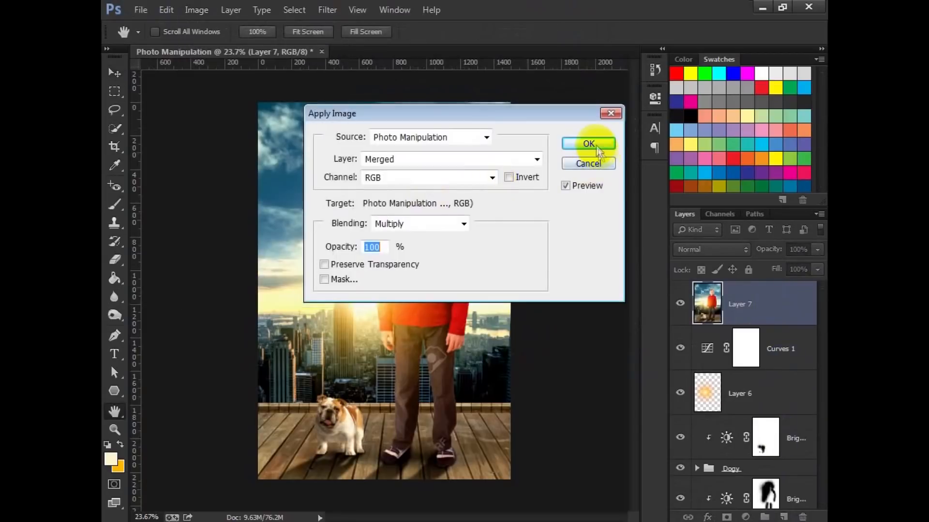
click(590, 143)
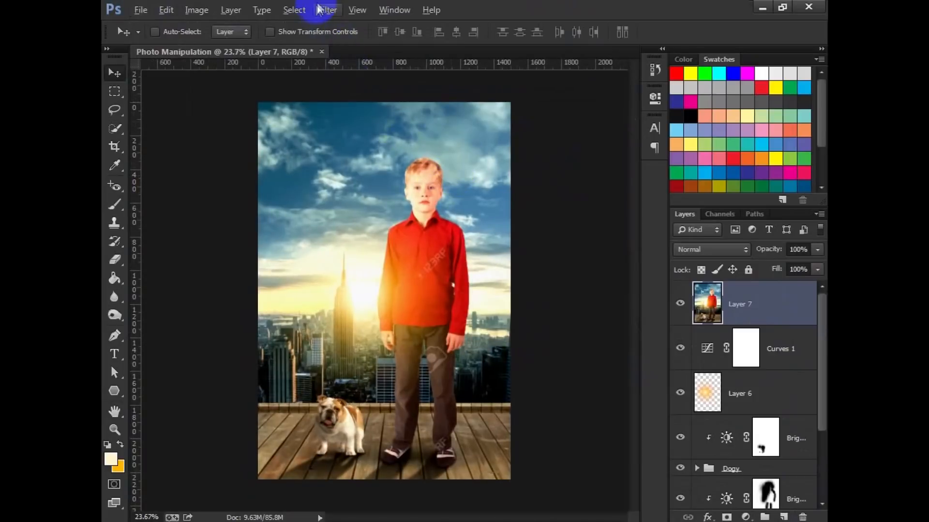
Step: With the Camera Raw filter on Layer 7, set Temperature +23, Tint -22, Exposure -0.35, Contrast +28 and Highlights +11, and raise Shadows
click(327, 10)
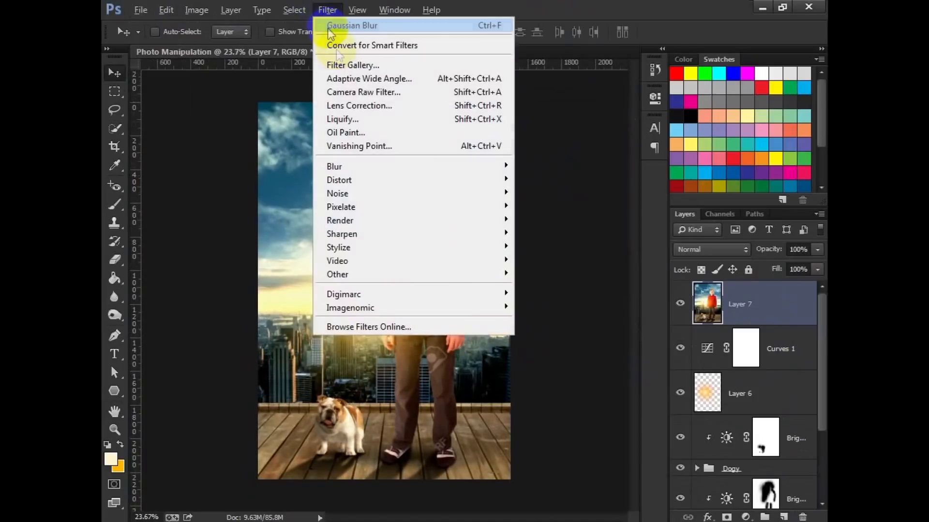
click(353, 92)
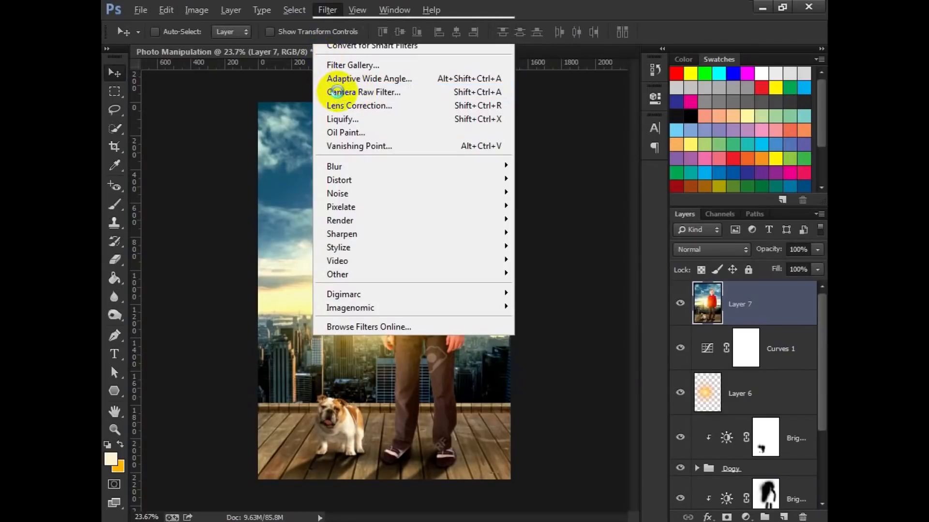
click(337, 92)
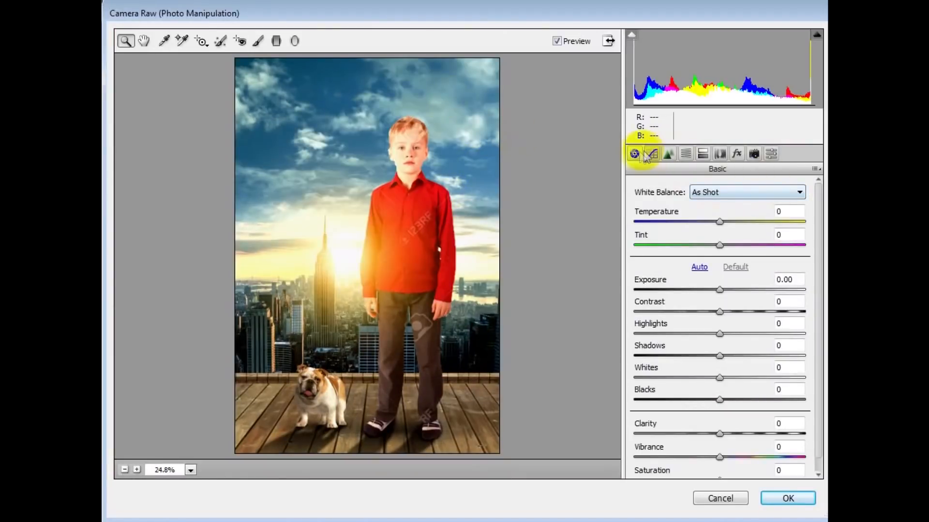
drag(721, 222, 702, 237)
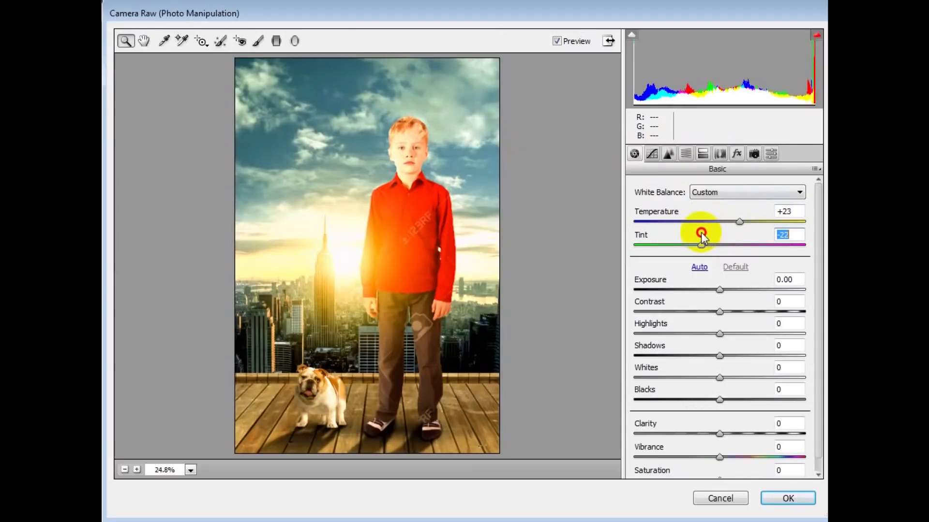
drag(720, 290, 732, 342)
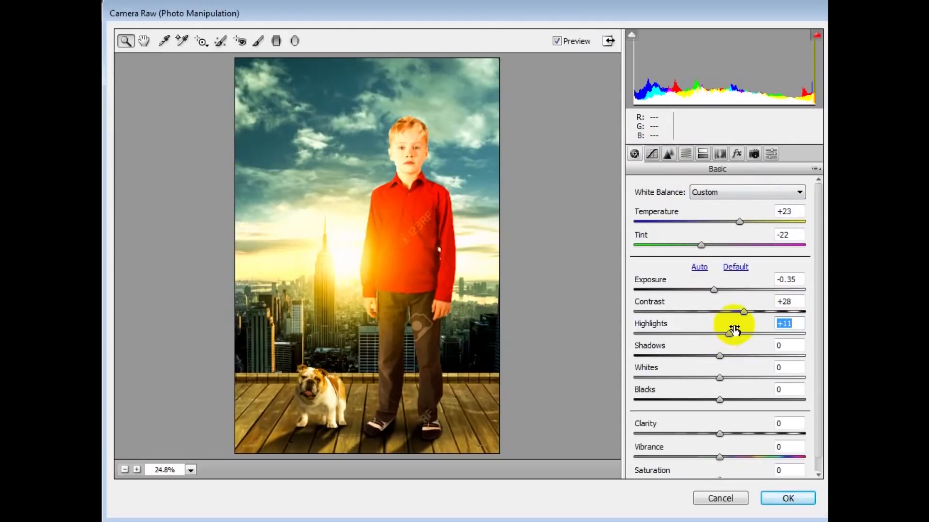
drag(719, 357, 736, 356)
Step: Darken the image edges with a Highlight Priority post-crop vignette, setting its Amount to -29
click(737, 153)
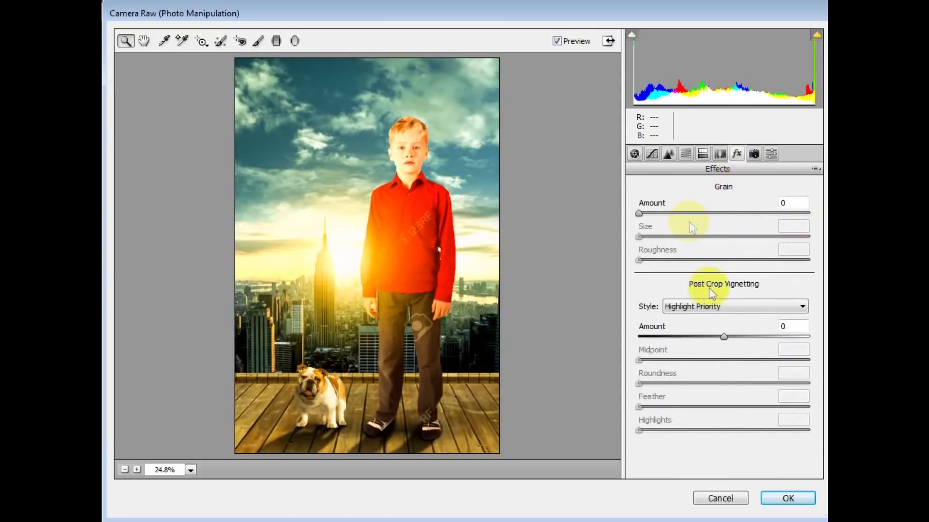
drag(722, 337, 700, 337)
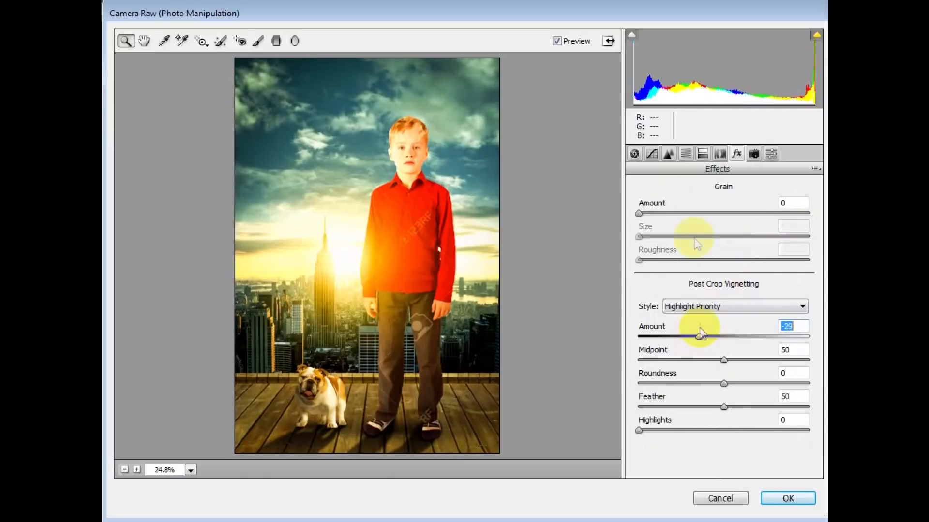
Step: On the Red channel's point tone curve, move the white point slightly inward and down, and the black point to Input 9, Output 5
click(652, 153)
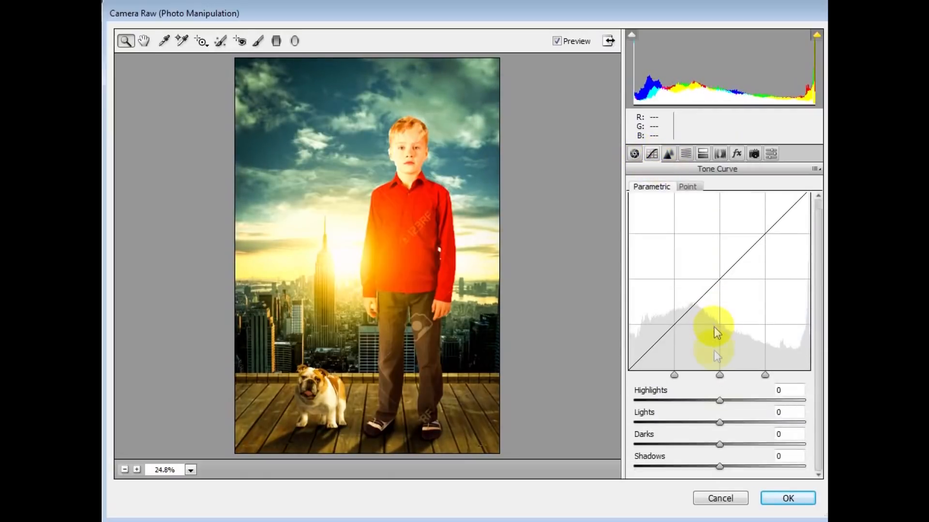
click(689, 188)
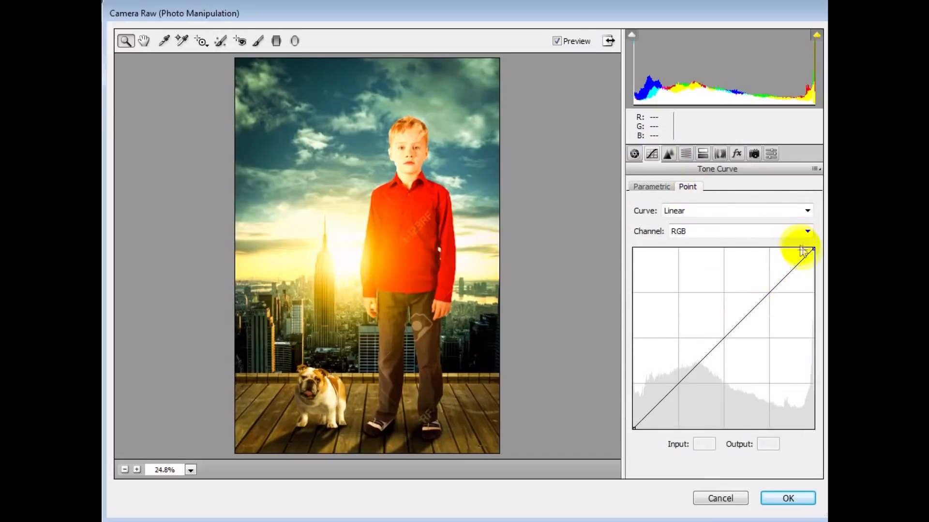
click(807, 231)
click(747, 256)
mouse_move(814, 248)
mouse_down()
mouse_move(815, 266)
mouse_move(798, 257)
mouse_move(810, 252)
mouse_up()
mouse_move(634, 429)
mouse_down()
mouse_move(653, 410)
mouse_move(634, 429)
mouse_up()
Step: Raise the sharpening Amount and Detail in the Camera Raw filter
click(668, 154)
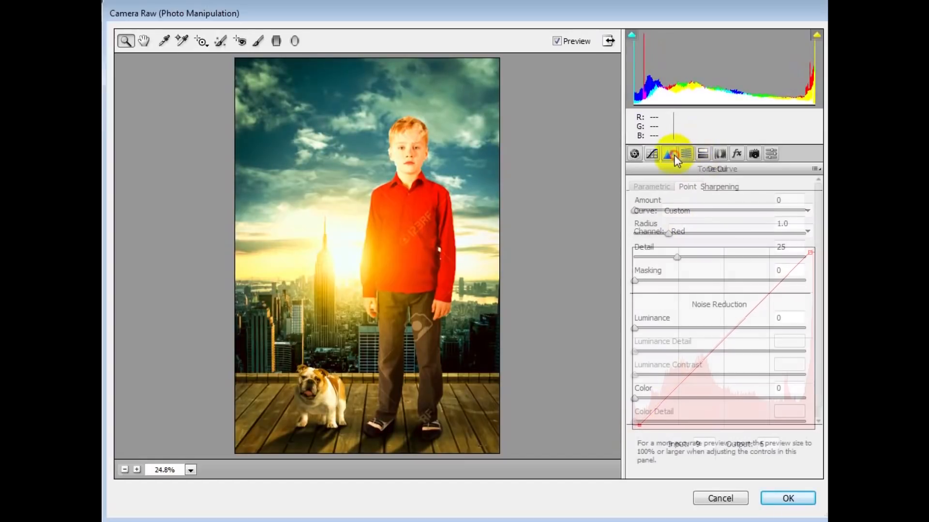
drag(663, 214, 687, 217)
drag(675, 261, 698, 259)
Step: Set the basic Clarity to +8 and Vibrance to +16, and apply the Camera Raw filter
click(635, 154)
scroll(708, 368, down, 1)
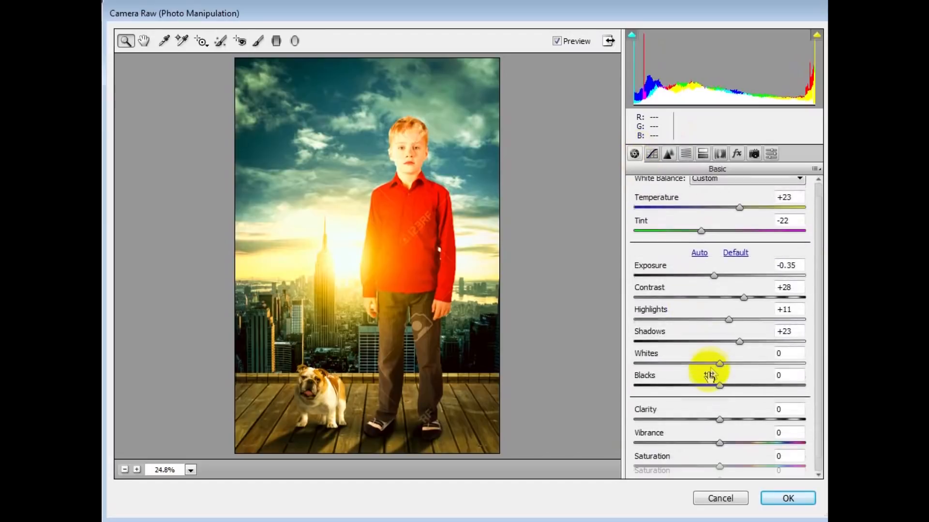
drag(719, 419, 724, 407)
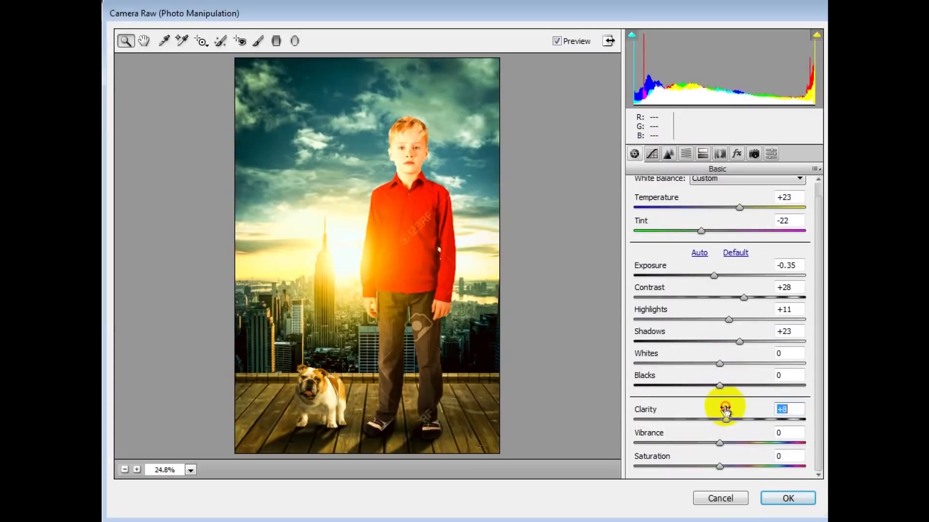
drag(721, 443, 734, 437)
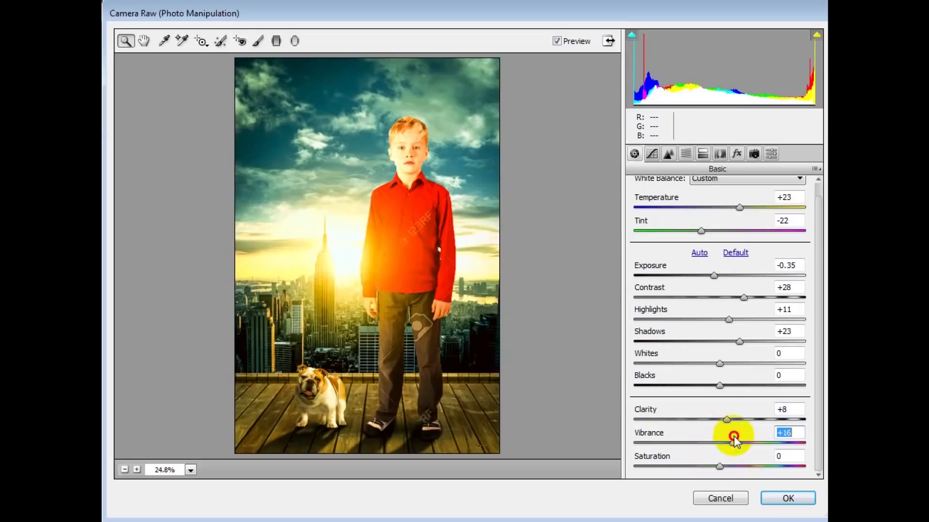
click(777, 498)
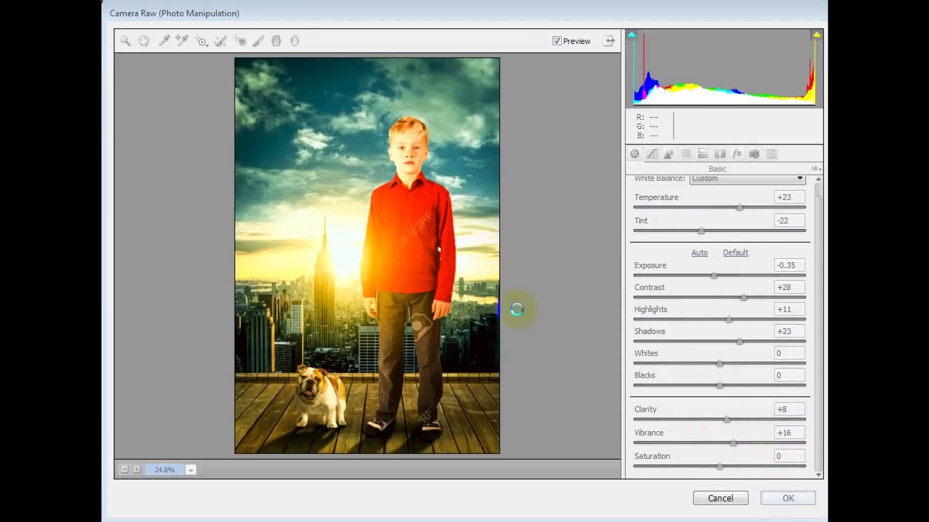